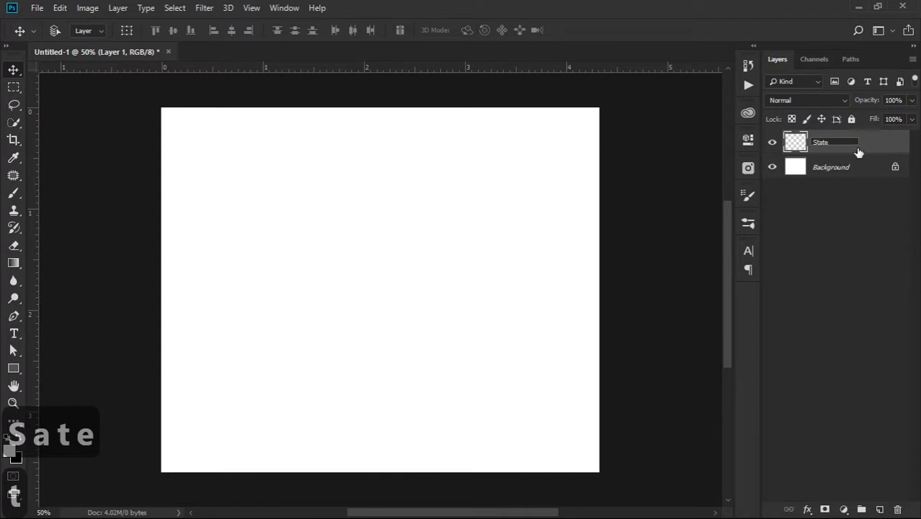
Step: Confirm the layer name State and add a layer above it named Communities
{"action": "left_click", "coordinate": [856, 151]}
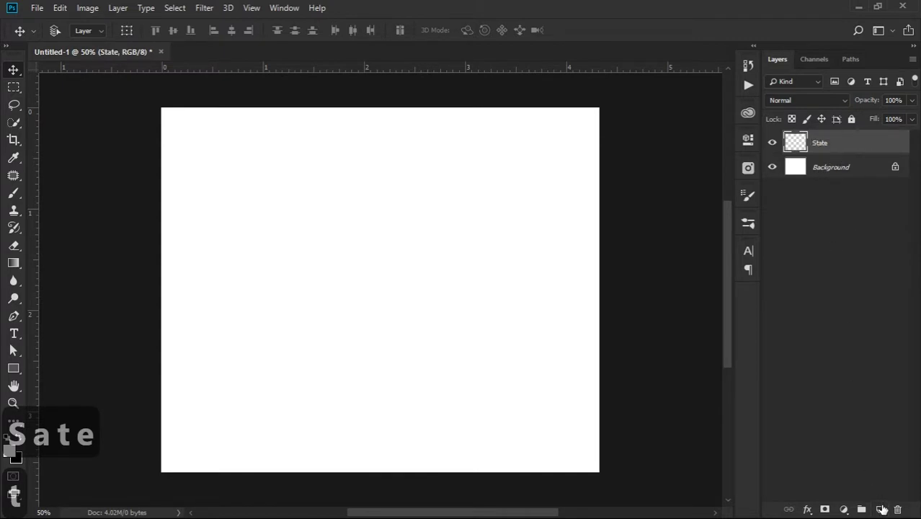
{"action": "left_click", "coordinate": [878, 509]}
{"action": "double_click", "coordinate": [829, 144]}
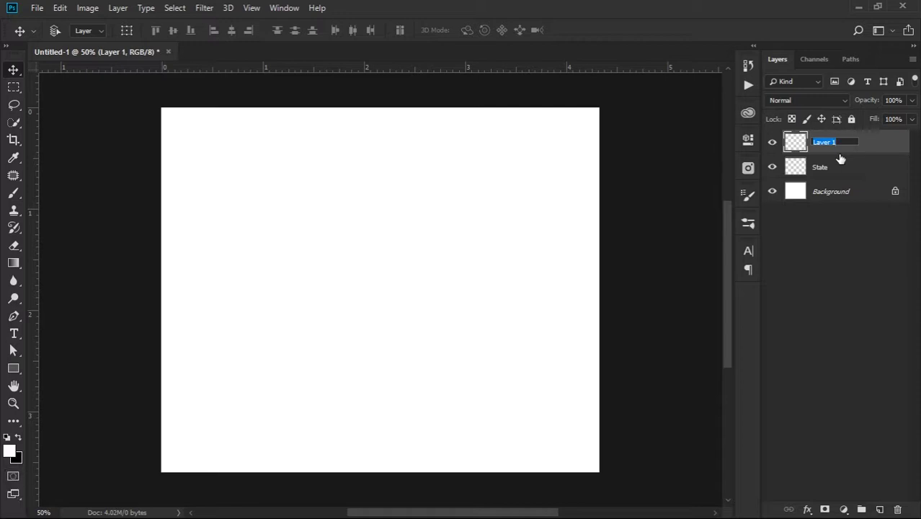
{"action": "type", "text": "communities"}
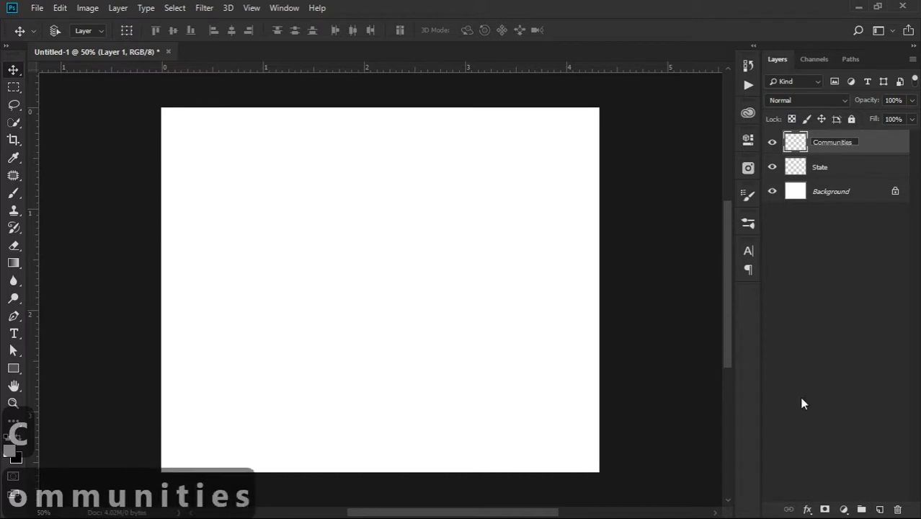
Step: Add a layer above Communities and name it Families
{"action": "left_click", "coordinate": [880, 509]}
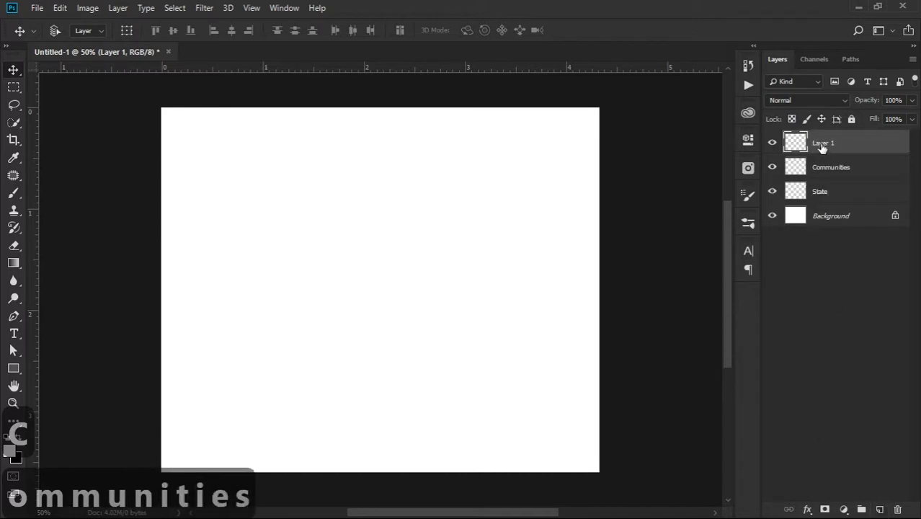
{"action": "double_click", "coordinate": [823, 144]}
{"action": "type", "text": "Families"}
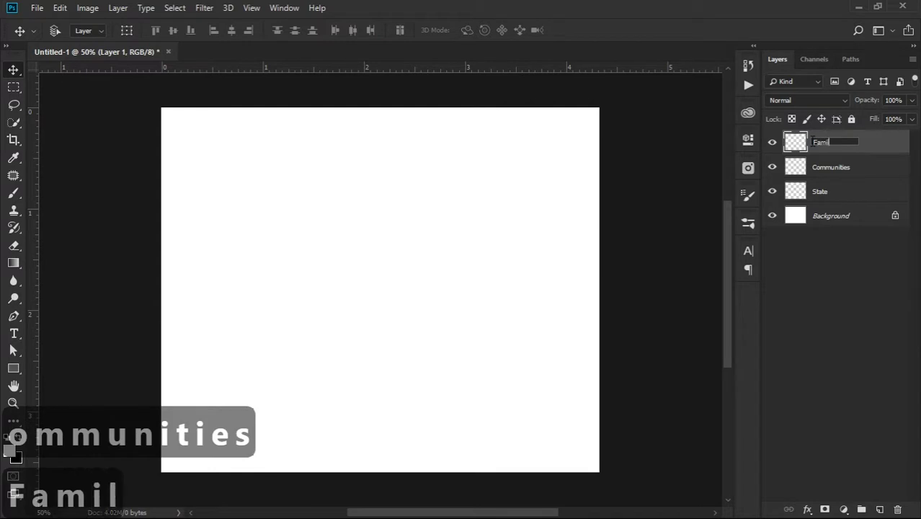
{"action": "key", "text": "Return"}
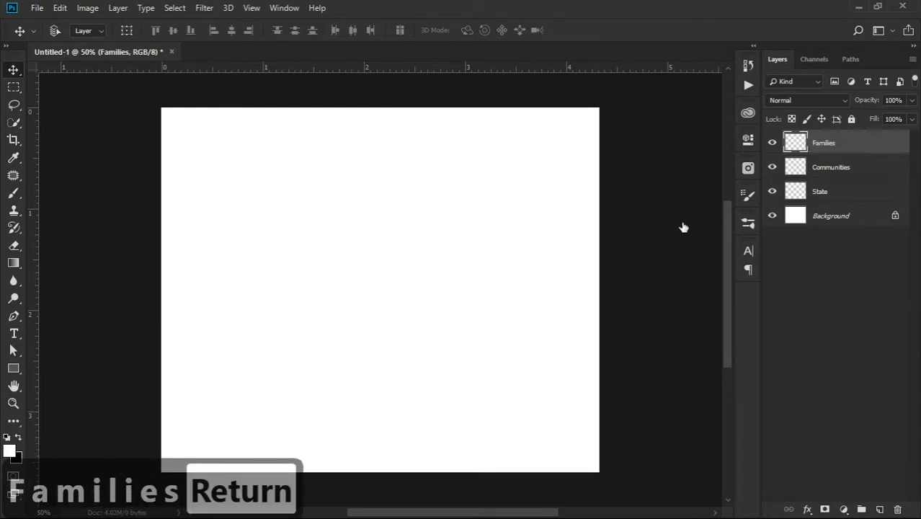
Step: Add a layer above Families and name it Individuals
{"action": "left_click", "coordinate": [879, 509]}
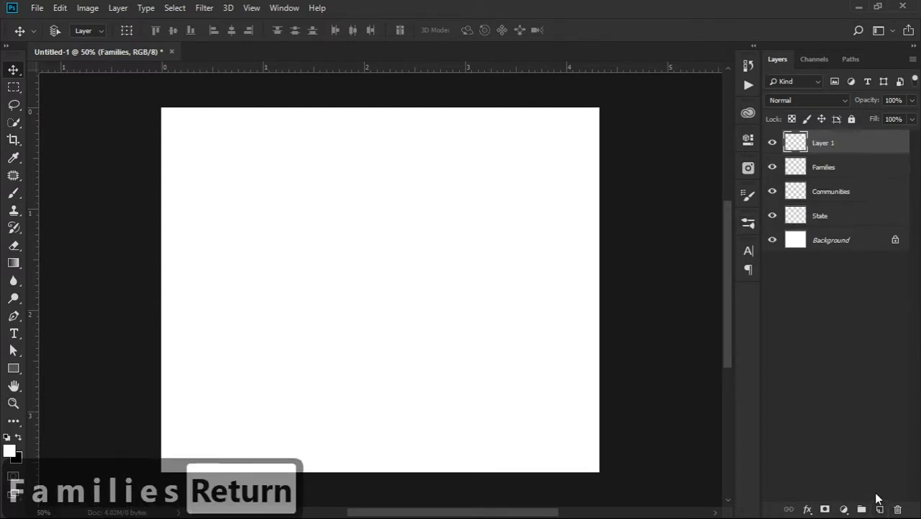
{"action": "double_click", "coordinate": [824, 144]}
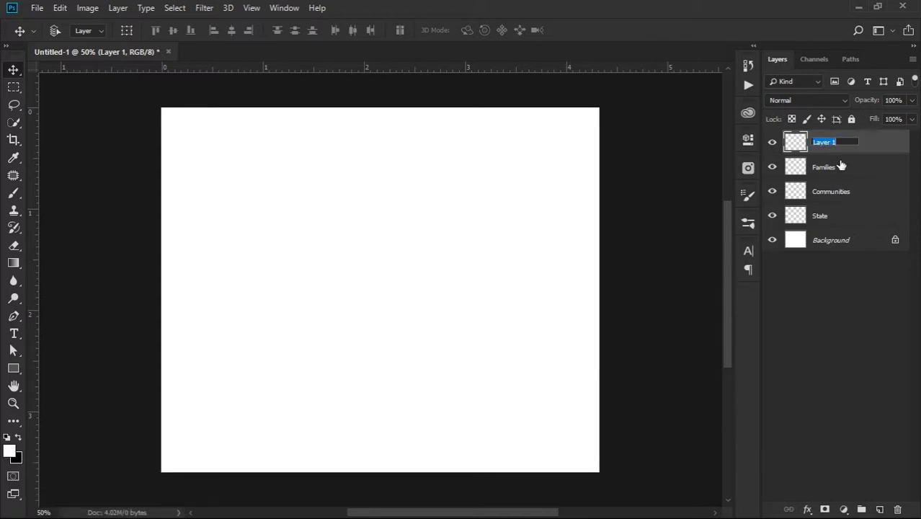
{"action": "type", "text": "Individuals"}
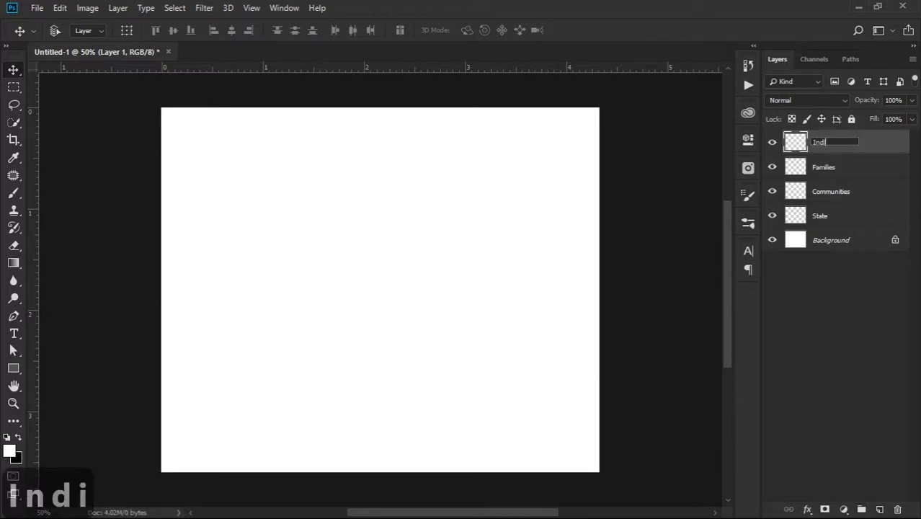
{"action": "key", "text": "Return"}
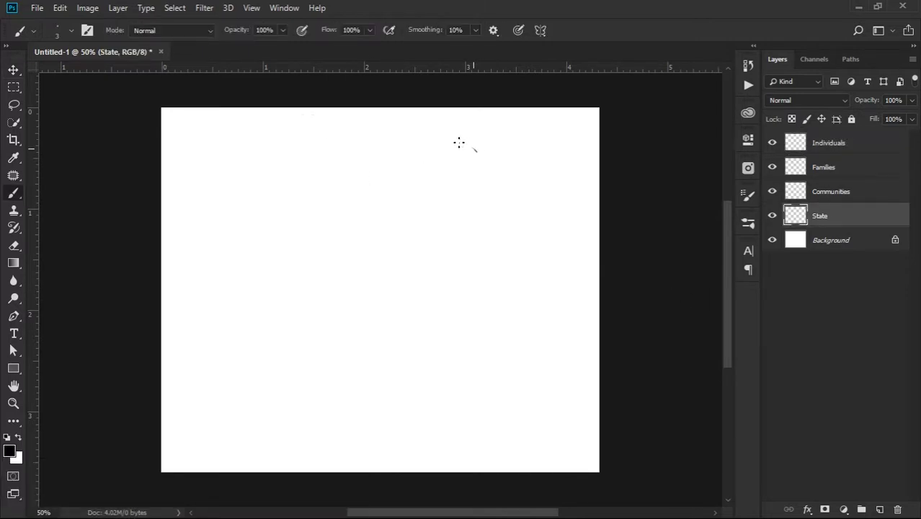
Step: On the State layer, brush a large black closed outline nearly filling the canvas and handwrite "State" beside its lower-right edge
{"action": "mouse_move", "coordinate": [459, 142]}
{"action": "left_mouse_down"}
{"action": "mouse_move", "coordinate": [343, 137]}
{"action": "mouse_move", "coordinate": [244, 191]}
{"action": "mouse_move", "coordinate": [195, 275]}
{"action": "mouse_move", "coordinate": [191, 389]}
{"action": "mouse_move", "coordinate": [281, 442]}
{"action": "mouse_move", "coordinate": [390, 445]}
{"action": "mouse_move", "coordinate": [499, 416]}
{"action": "mouse_move", "coordinate": [572, 309]}
{"action": "mouse_move", "coordinate": [541, 208]}
{"action": "mouse_move", "coordinate": [468, 146]}
{"action": "left_mouse_up"}
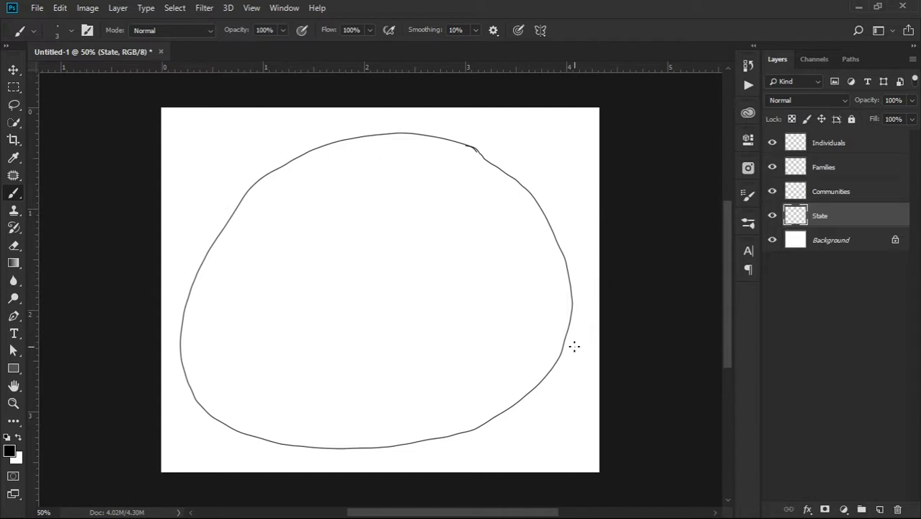
{"action": "mouse_move", "coordinate": [511, 431]}
{"action": "left_mouse_down"}
{"action": "mouse_move", "coordinate": [521, 446]}
{"action": "mouse_move", "coordinate": [560, 421]}
{"action": "left_mouse_up"}
Step: On the Communities layer, brush two ovals side by side inside the State outline and handwrite A and B beneath them
{"action": "left_click", "coordinate": [800, 192]}
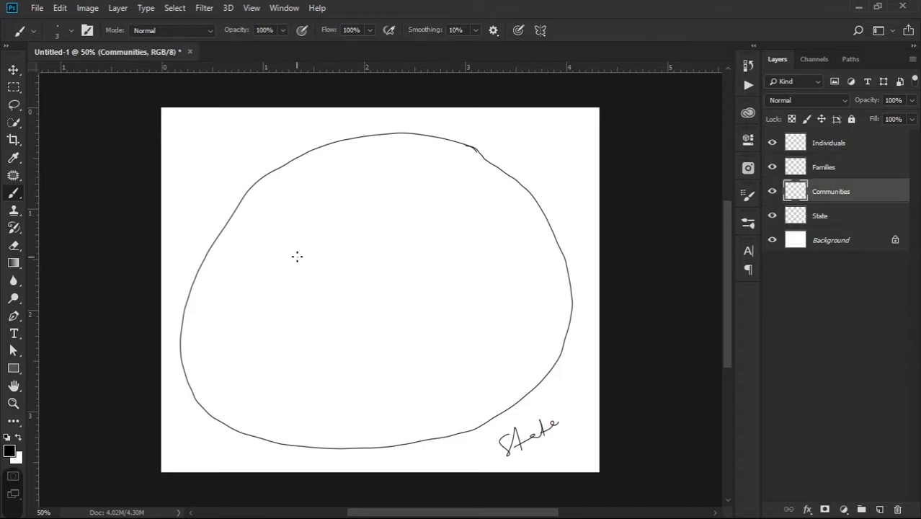
{"action": "mouse_move", "coordinate": [281, 238]}
{"action": "left_mouse_down"}
{"action": "mouse_move", "coordinate": [214, 325]}
{"action": "mouse_move", "coordinate": [255, 408]}
{"action": "mouse_move", "coordinate": [360, 387]}
{"action": "mouse_move", "coordinate": [355, 265]}
{"action": "mouse_move", "coordinate": [273, 240]}
{"action": "left_mouse_up"}
{"action": "mouse_move", "coordinate": [494, 205]}
{"action": "left_mouse_down"}
{"action": "mouse_move", "coordinate": [438, 189]}
{"action": "mouse_move", "coordinate": [409, 362]}
{"action": "mouse_move", "coordinate": [526, 288]}
{"action": "mouse_move", "coordinate": [482, 207]}
{"action": "left_mouse_up"}
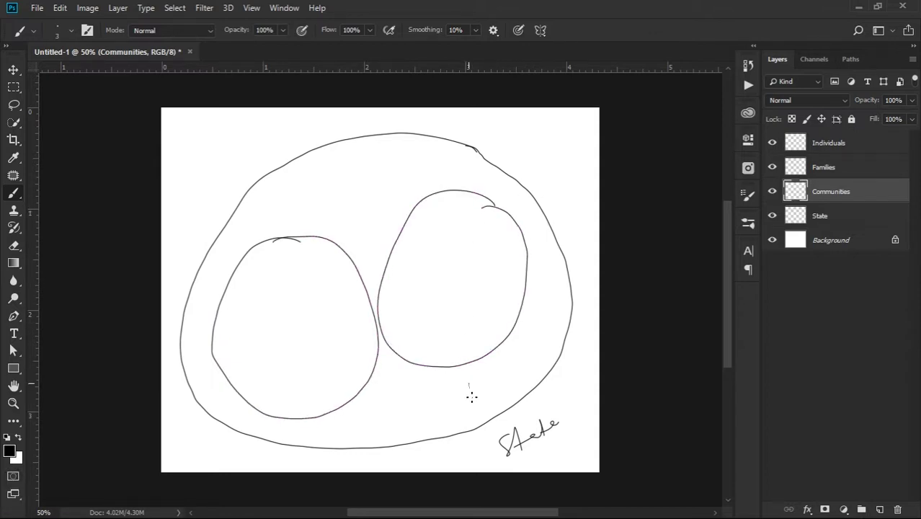
{"action": "mouse_move", "coordinate": [472, 396]}
{"action": "left_mouse_down"}
{"action": "mouse_move", "coordinate": [471, 382]}
{"action": "mouse_move", "coordinate": [483, 393]}
{"action": "left_mouse_up"}
{"action": "mouse_move", "coordinate": [338, 428]}
{"action": "left_mouse_down"}
{"action": "mouse_move", "coordinate": [336, 414]}
{"action": "mouse_move", "coordinate": [345, 421]}
{"action": "left_mouse_up"}
Step: On the Families layer, brush two smaller circles inside each of the community ovals A and B
{"action": "left_click", "coordinate": [837, 177]}
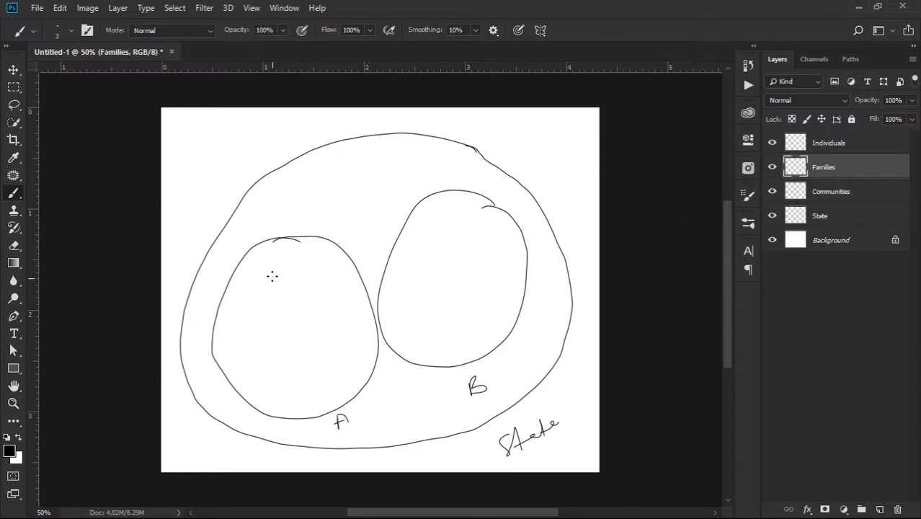
{"action": "mouse_move", "coordinate": [282, 268]}
{"action": "left_mouse_down"}
{"action": "mouse_move", "coordinate": [252, 328]}
{"action": "mouse_move", "coordinate": [281, 272]}
{"action": "left_mouse_up"}
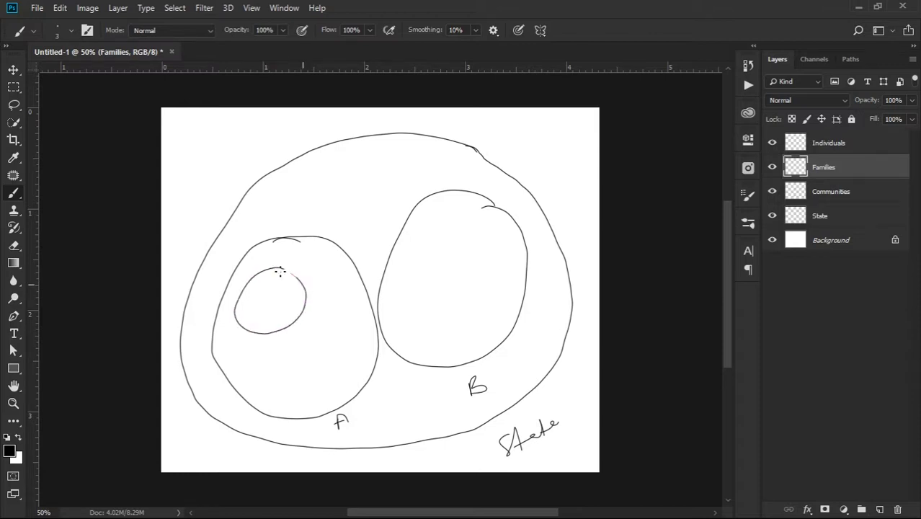
{"action": "mouse_move", "coordinate": [324, 343]}
{"action": "left_mouse_down"}
{"action": "mouse_move", "coordinate": [267, 366]}
{"action": "mouse_move", "coordinate": [336, 382]}
{"action": "mouse_move", "coordinate": [326, 345]}
{"action": "left_mouse_up"}
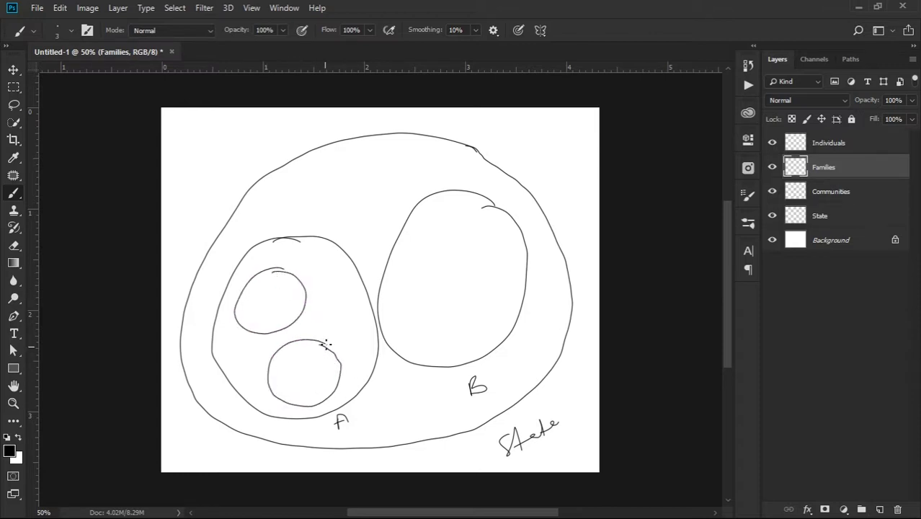
{"action": "mouse_move", "coordinate": [449, 218]}
{"action": "left_mouse_down"}
{"action": "mouse_move", "coordinate": [421, 258]}
{"action": "mouse_move", "coordinate": [453, 222]}
{"action": "mouse_move", "coordinate": [442, 218]}
{"action": "left_mouse_up"}
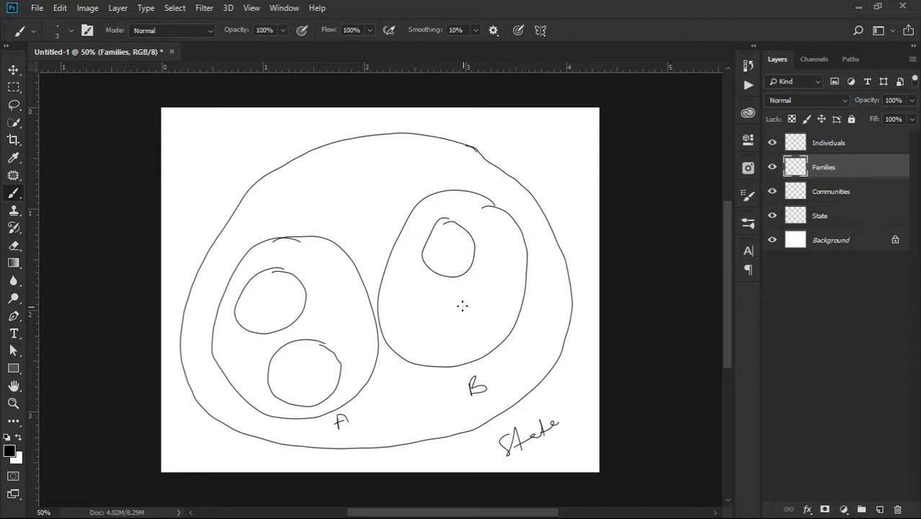
{"action": "mouse_move", "coordinate": [454, 295]}
{"action": "left_mouse_down"}
{"action": "mouse_move", "coordinate": [443, 352]}
{"action": "mouse_move", "coordinate": [473, 304]}
{"action": "mouse_move", "coordinate": [446, 293]}
{"action": "left_mouse_up"}
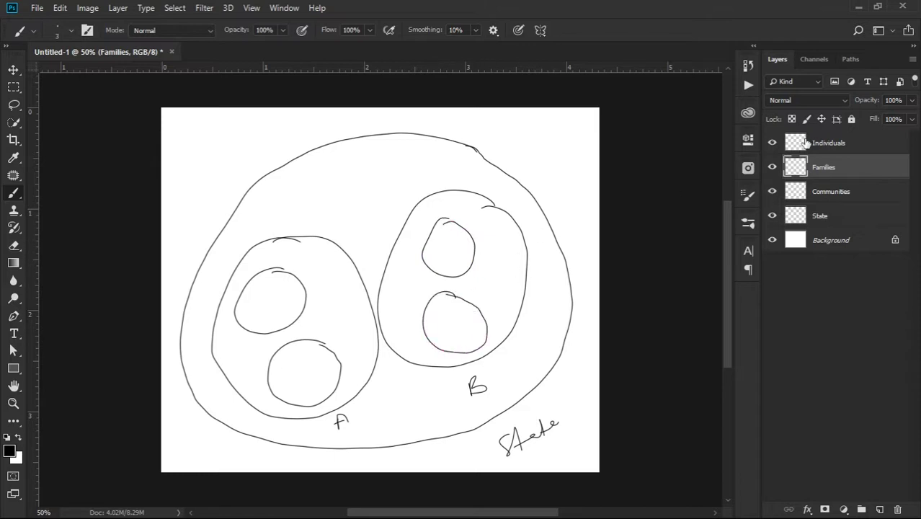
Step: On the Individuals layer, brush three tiny circles inside each of the four family circles
{"action": "left_click", "coordinate": [804, 143]}
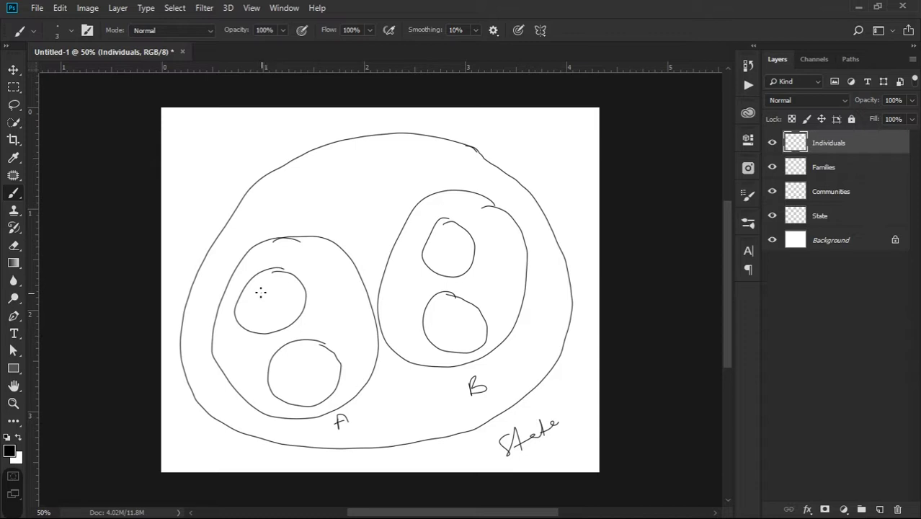
{"action": "mouse_move", "coordinate": [260, 292]}
{"action": "left_mouse_down"}
{"action": "mouse_move", "coordinate": [275, 292]}
{"action": "mouse_move", "coordinate": [272, 310]}
{"action": "left_mouse_up"}
{"action": "mouse_move", "coordinate": [291, 367]}
{"action": "left_mouse_down"}
{"action": "mouse_move", "coordinate": [311, 362]}
{"action": "mouse_move", "coordinate": [308, 389]}
{"action": "left_mouse_up"}
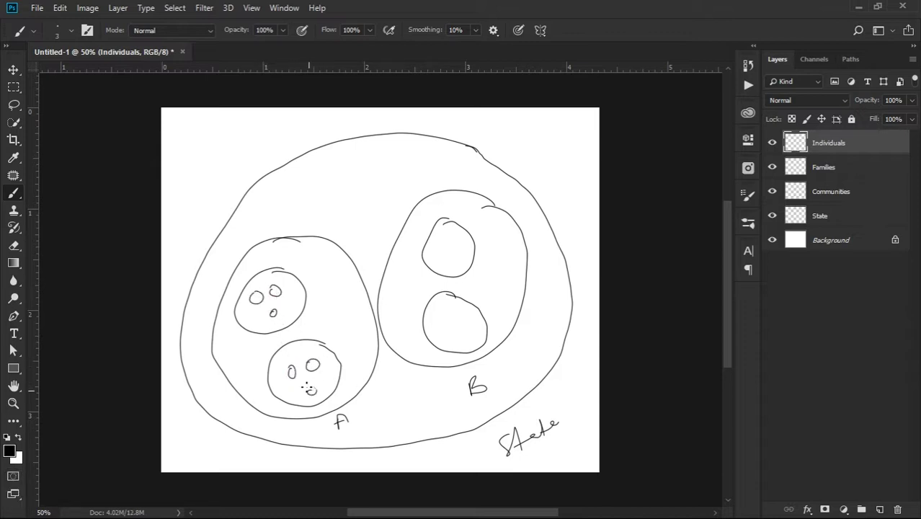
{"action": "mouse_move", "coordinate": [437, 309]}
{"action": "left_mouse_down"}
{"action": "mouse_move", "coordinate": [457, 310]}
{"action": "mouse_move", "coordinate": [450, 333]}
{"action": "left_mouse_up"}
{"action": "mouse_move", "coordinate": [441, 238]}
{"action": "left_mouse_down"}
{"action": "mouse_move", "coordinate": [456, 239]}
{"action": "mouse_move", "coordinate": [452, 258]}
{"action": "left_mouse_up"}
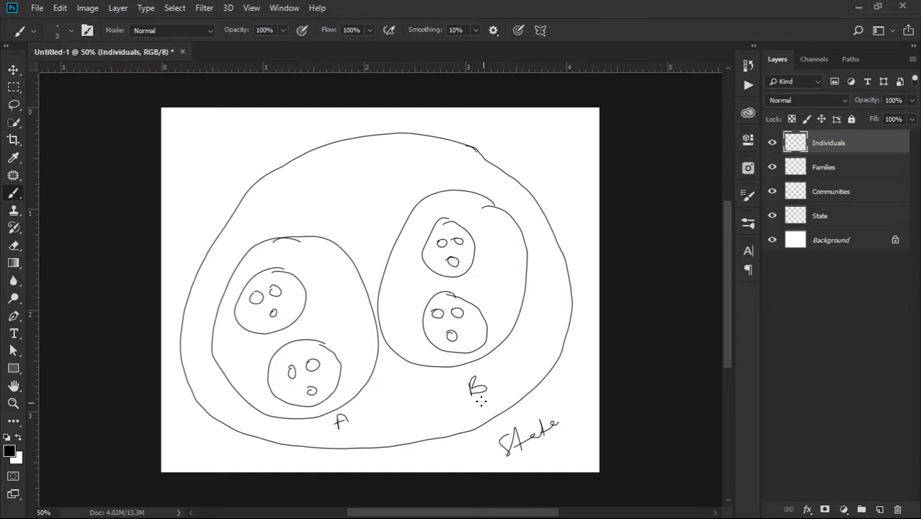
Step: Add a new layer directly above State and set the foreground colour to yellow, fff600
{"action": "left_click", "coordinate": [827, 223]}
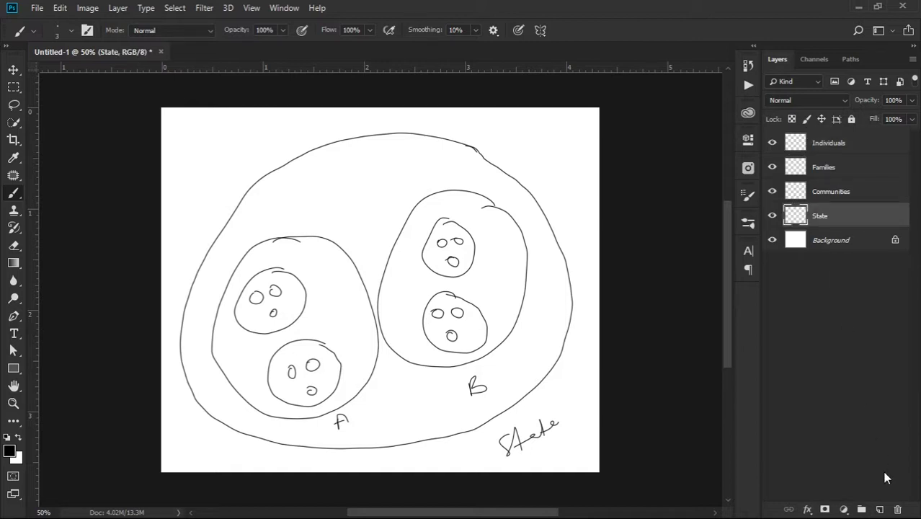
{"action": "left_click", "coordinate": [880, 509]}
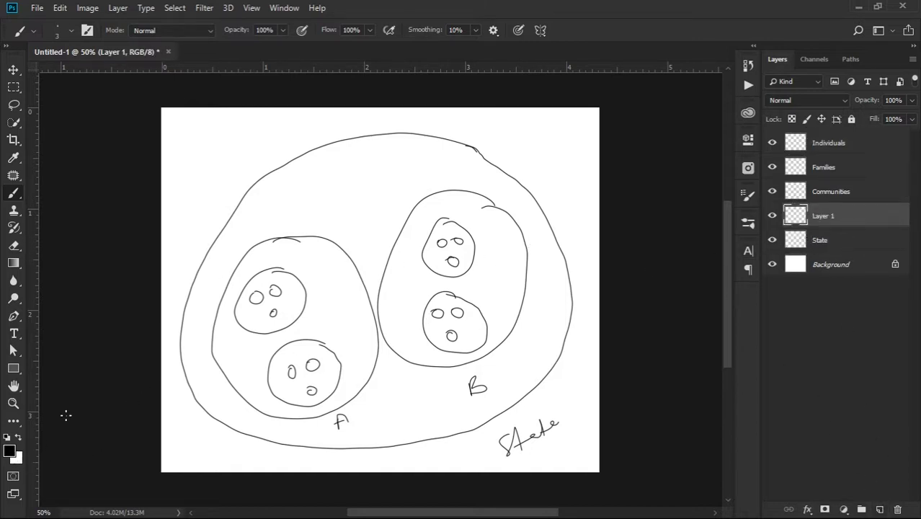
{"action": "left_click", "coordinate": [10, 450]}
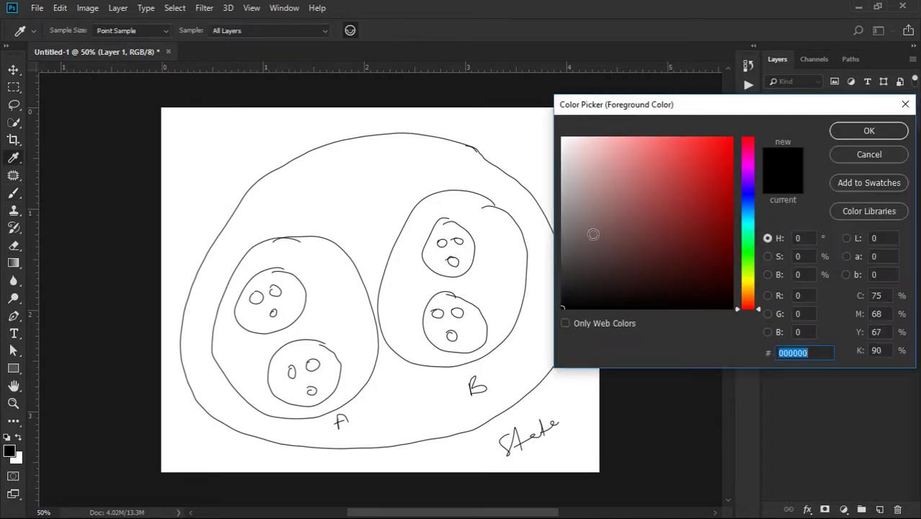
{"action": "left_click", "coordinate": [747, 285]}
{"action": "left_click", "coordinate": [697, 186]}
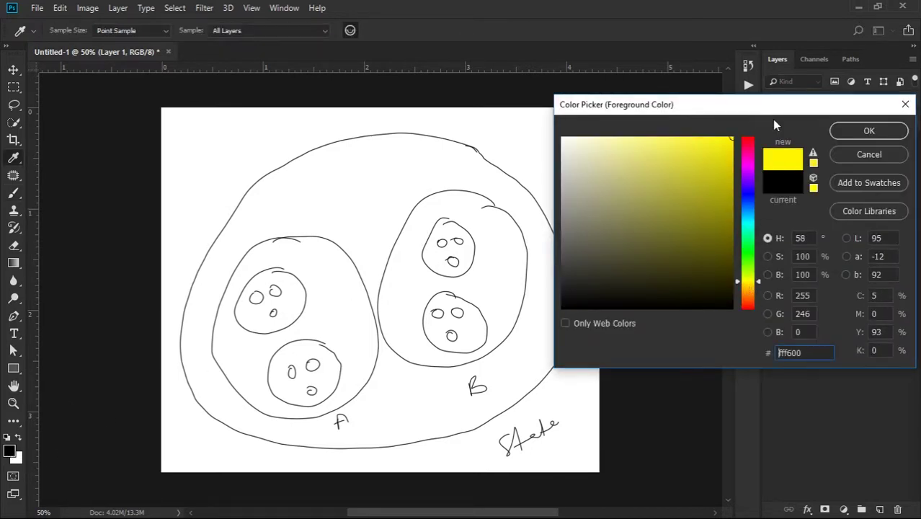
{"action": "left_click", "coordinate": [838, 130]}
Step: Hatch the whole area inside the State outline with diagonal yellow brush strokes on the new layer
{"action": "left_click_drag", "start_coordinate": [193, 332], "coordinate": [251, 214]}
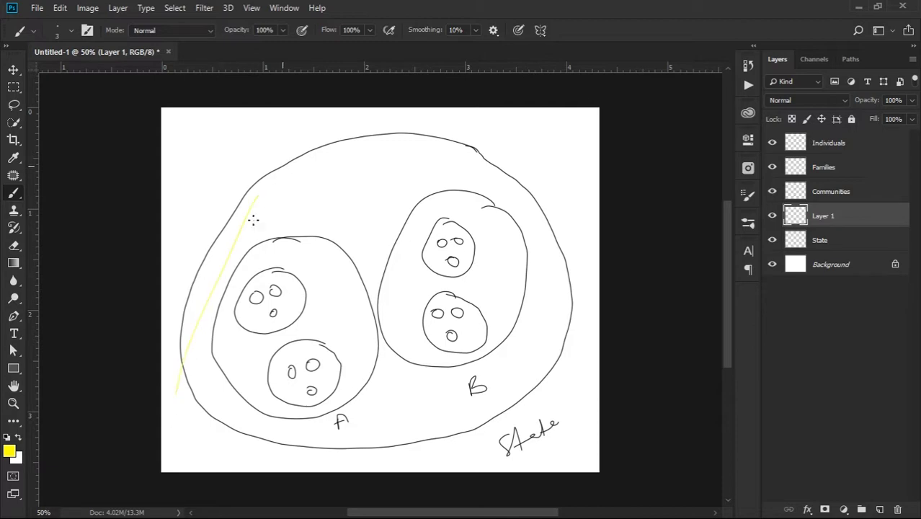
{"action": "left_click_drag", "start_coordinate": [203, 352], "coordinate": [266, 180]}
{"action": "left_click_drag", "start_coordinate": [238, 346], "coordinate": [317, 155]}
{"action": "left_click_drag", "start_coordinate": [249, 372], "coordinate": [345, 194]}
{"action": "left_click_drag", "start_coordinate": [289, 294], "coordinate": [353, 220]}
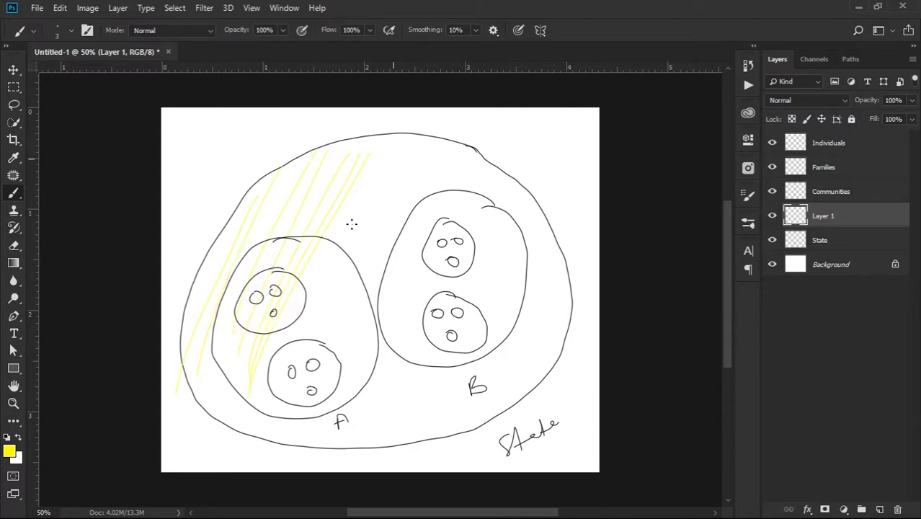
{"action": "left_click_drag", "start_coordinate": [288, 402], "coordinate": [389, 162]}
{"action": "left_click_drag", "start_coordinate": [277, 430], "coordinate": [418, 181]}
{"action": "left_click_drag", "start_coordinate": [341, 405], "coordinate": [431, 220]}
{"action": "left_click_drag", "start_coordinate": [342, 425], "coordinate": [423, 274]}
{"action": "left_click_drag", "start_coordinate": [370, 427], "coordinate": [426, 297]}
{"action": "left_click_drag", "start_coordinate": [407, 390], "coordinate": [444, 304]}
{"action": "left_click_drag", "start_coordinate": [435, 425], "coordinate": [521, 216]}
{"action": "left_click_drag", "start_coordinate": [473, 350], "coordinate": [519, 248]}
{"action": "left_click_drag", "start_coordinate": [504, 372], "coordinate": [557, 235]}
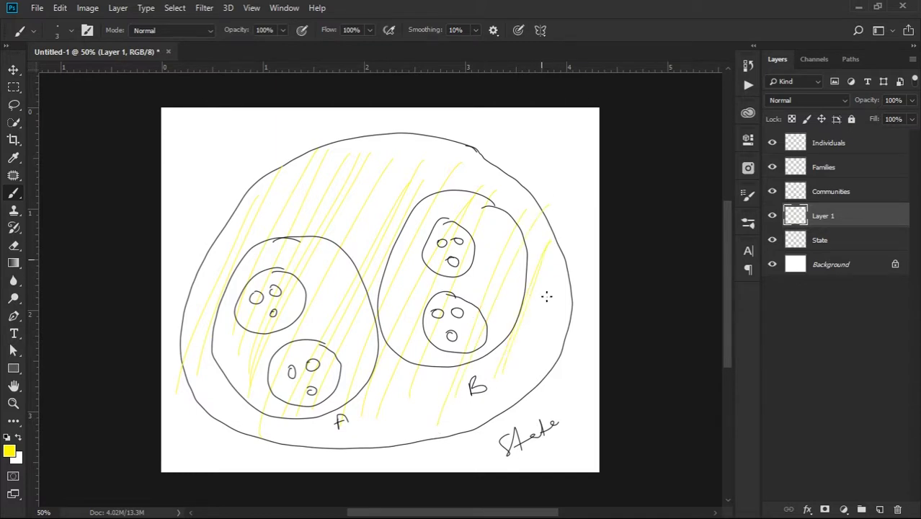
{"action": "left_click_drag", "start_coordinate": [522, 396], "coordinate": [559, 286]}
{"action": "left_click_drag", "start_coordinate": [541, 362], "coordinate": [565, 305]}
{"action": "left_click_drag", "start_coordinate": [446, 409], "coordinate": [511, 333]}
{"action": "left_click_drag", "start_coordinate": [398, 440], "coordinate": [431, 367]}
{"action": "left_click_drag", "start_coordinate": [380, 292], "coordinate": [431, 177]}
{"action": "left_click_drag", "start_coordinate": [341, 387], "coordinate": [371, 313]}
{"action": "left_click_drag", "start_coordinate": [257, 366], "coordinate": [327, 253]}
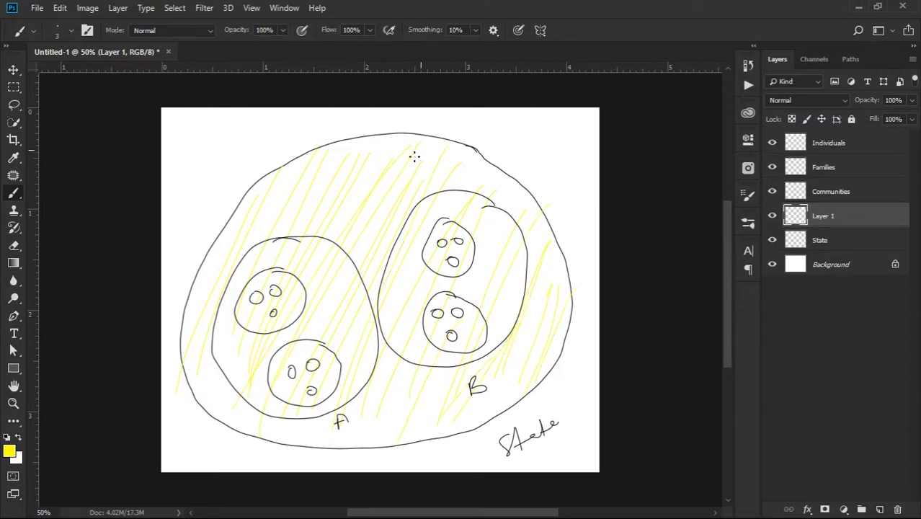
{"action": "left_click_drag", "start_coordinate": [313, 339], "coordinate": [415, 157]}
{"action": "left_click_drag", "start_coordinate": [228, 430], "coordinate": [263, 340]}
{"action": "left_click_drag", "start_coordinate": [229, 408], "coordinate": [306, 202]}
{"action": "mouse_move", "coordinate": [176, 309]}
{"action": "left_mouse_down"}
{"action": "mouse_move", "coordinate": [217, 238]}
{"action": "mouse_move", "coordinate": [238, 227]}
{"action": "left_mouse_up"}
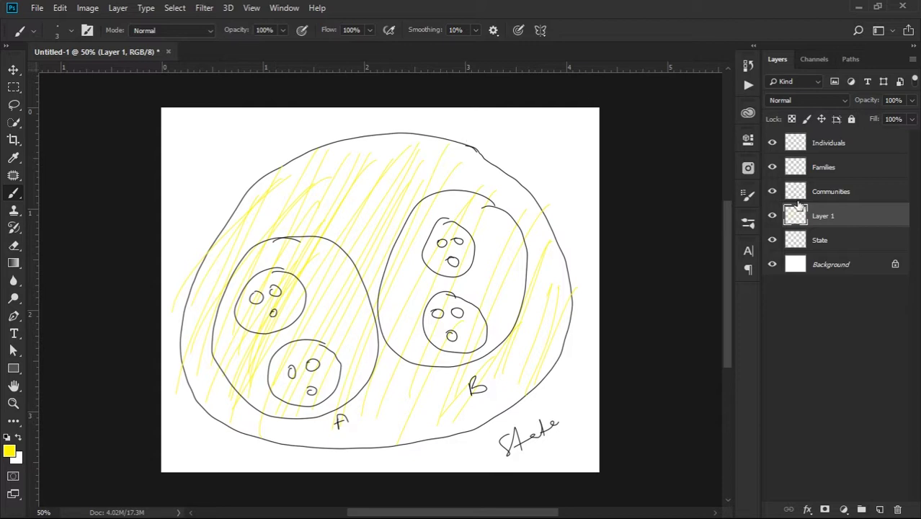
Step: Add a new layer directly above Communities and set the foreground colour to magenta, ff00e4
{"action": "left_click", "coordinate": [833, 193]}
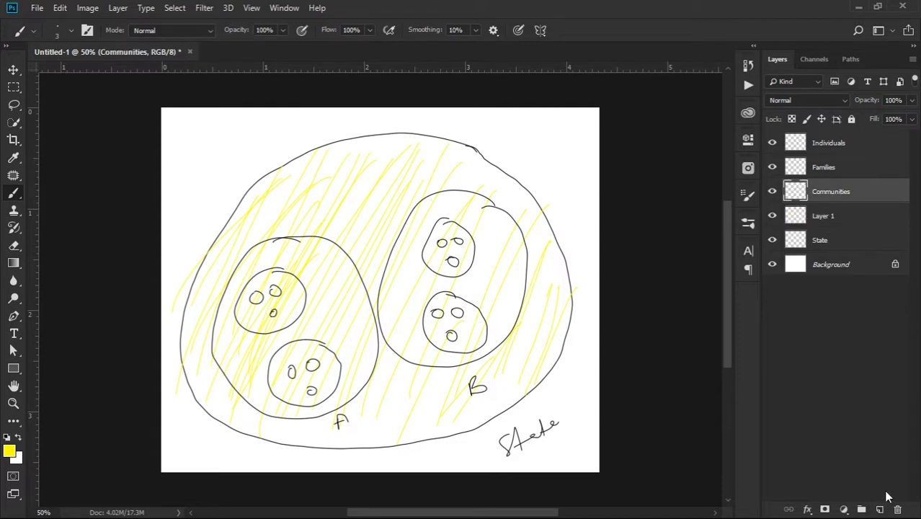
{"action": "left_click", "coordinate": [879, 510]}
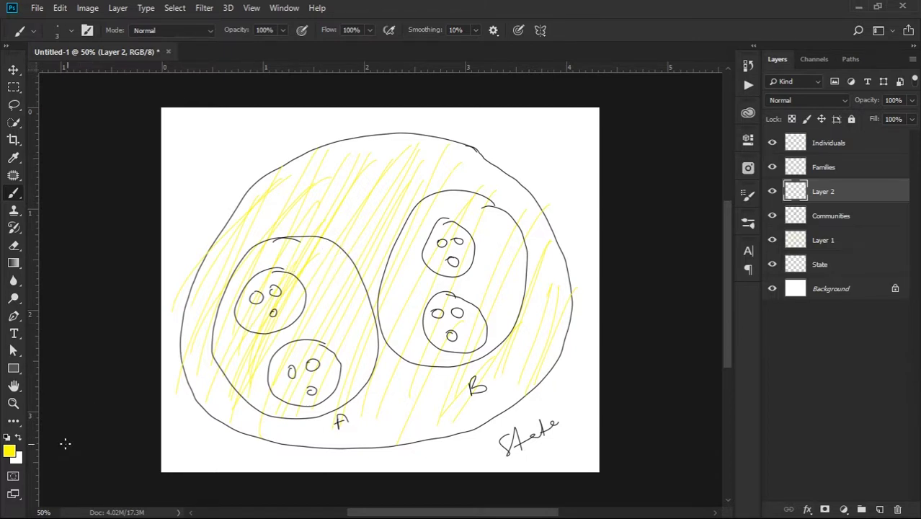
{"action": "left_click", "coordinate": [9, 451]}
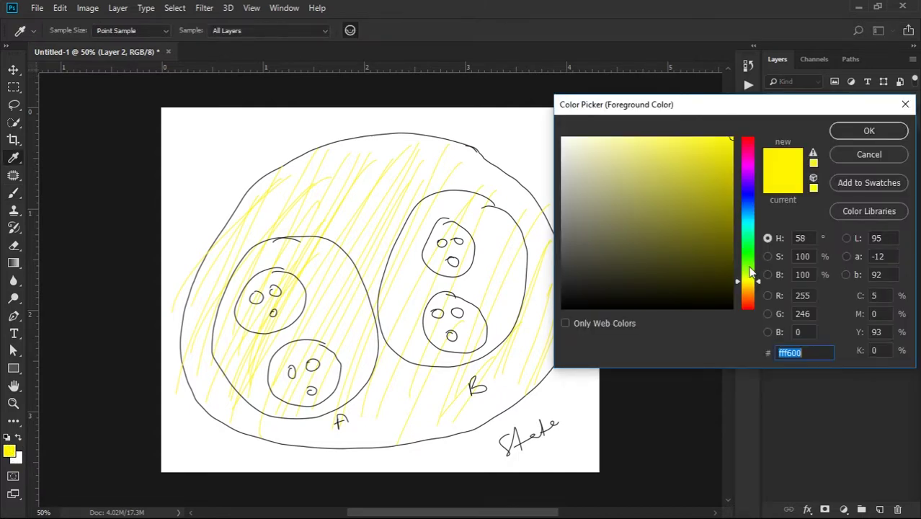
{"action": "left_click_drag", "start_coordinate": [752, 178], "coordinate": [750, 161]}
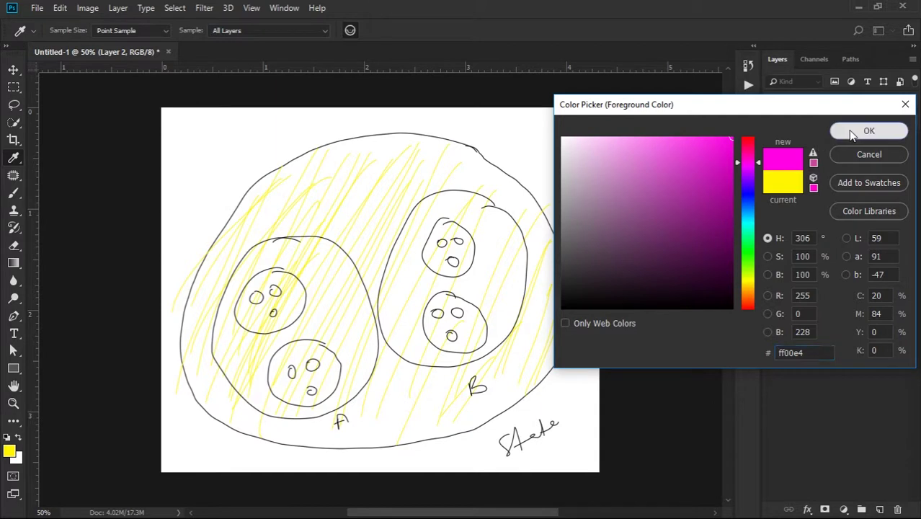
{"action": "left_click", "coordinate": [852, 131]}
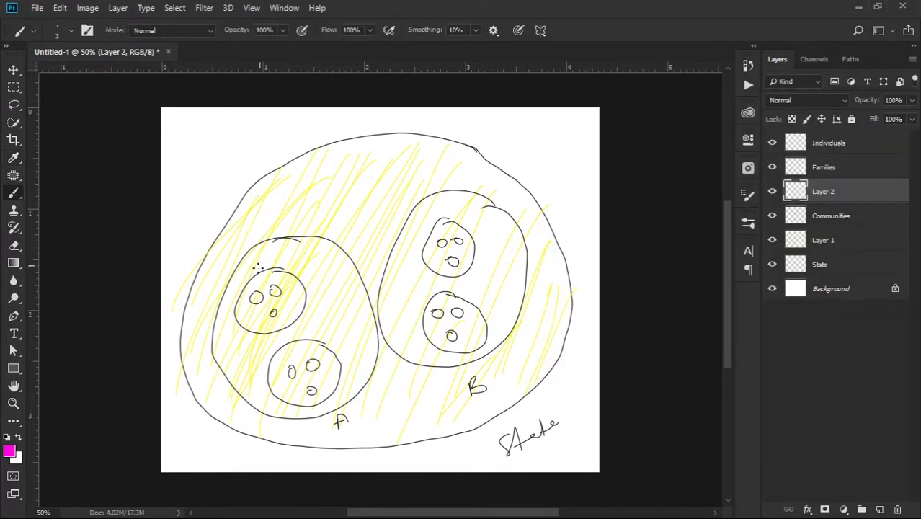
Step: Hatch the inside of community A with diagonal magenta brush strokes on the layer above Communities
{"action": "mouse_move", "coordinate": [254, 250]}
{"action": "left_mouse_down"}
{"action": "mouse_move", "coordinate": [217, 331]}
{"action": "mouse_move", "coordinate": [222, 346]}
{"action": "mouse_move", "coordinate": [265, 245]}
{"action": "mouse_move", "coordinate": [245, 368]}
{"action": "mouse_move", "coordinate": [259, 375]}
{"action": "mouse_move", "coordinate": [327, 261]}
{"action": "mouse_move", "coordinate": [321, 295]}
{"action": "left_mouse_up"}
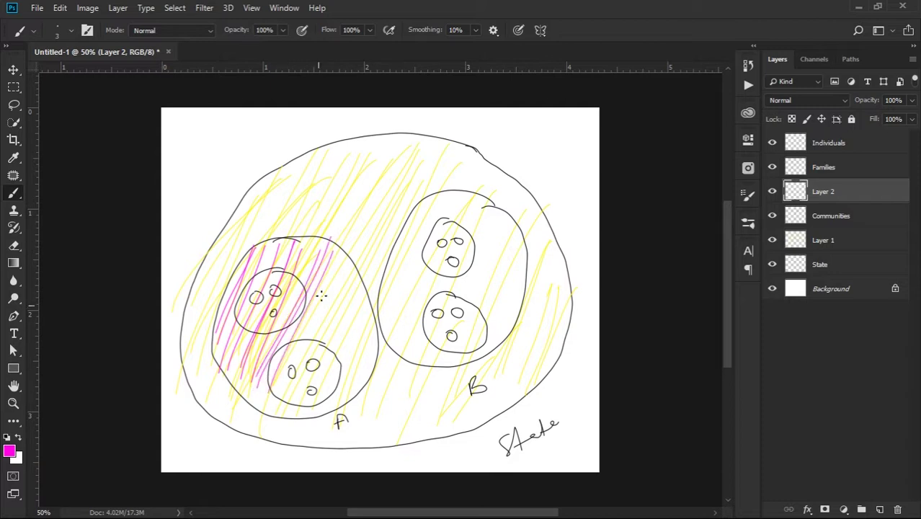
{"action": "mouse_move", "coordinate": [287, 351]}
{"action": "left_mouse_down"}
{"action": "mouse_move", "coordinate": [251, 417]}
{"action": "mouse_move", "coordinate": [278, 370]}
{"action": "left_mouse_up"}
{"action": "mouse_move", "coordinate": [267, 364]}
{"action": "left_mouse_down"}
{"action": "mouse_move", "coordinate": [258, 397]}
{"action": "mouse_move", "coordinate": [285, 341]}
{"action": "mouse_move", "coordinate": [245, 388]}
{"action": "mouse_move", "coordinate": [320, 251]}
{"action": "mouse_move", "coordinate": [245, 348]}
{"action": "left_mouse_up"}
{"action": "left_click_drag", "start_coordinate": [245, 347], "coordinate": [322, 336]}
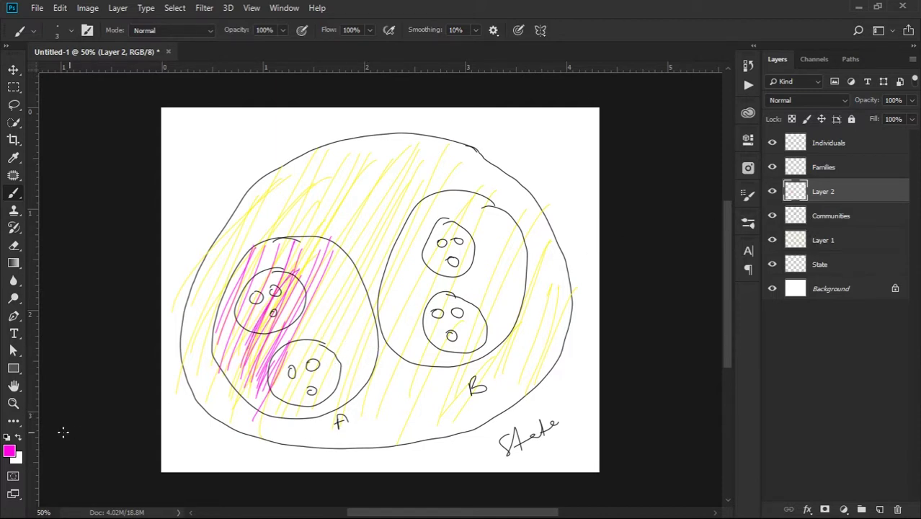
Step: Set the foreground colour to cyan, 00fff6, and hatch the inside of community B with diagonal brush strokes
{"action": "left_click", "coordinate": [9, 451]}
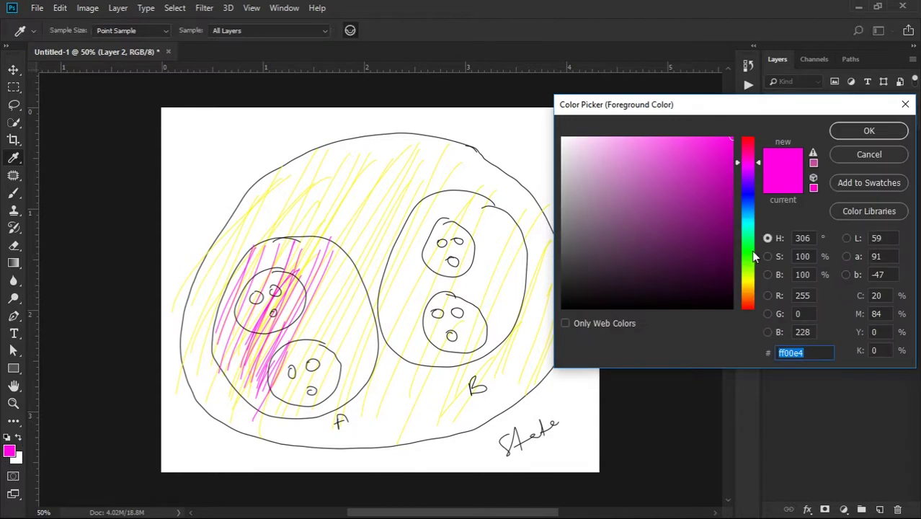
{"action": "left_click", "coordinate": [750, 224]}
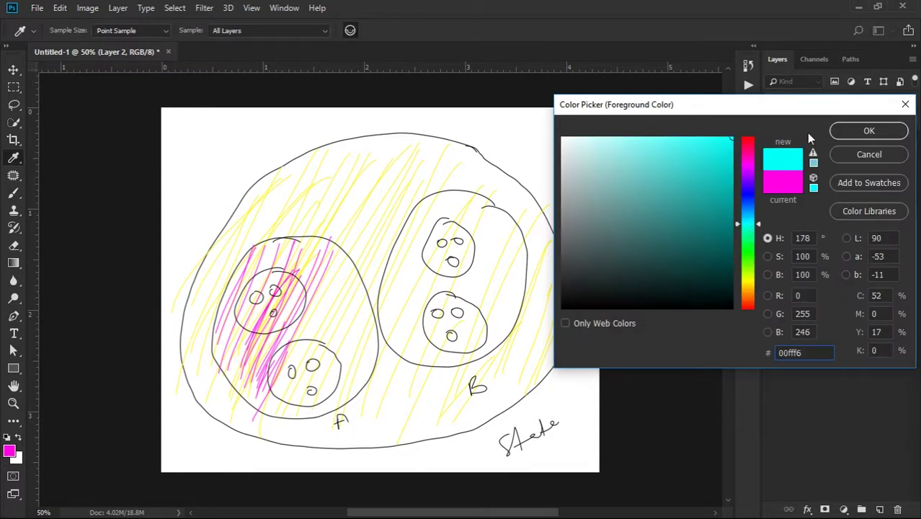
{"action": "left_click", "coordinate": [843, 132]}
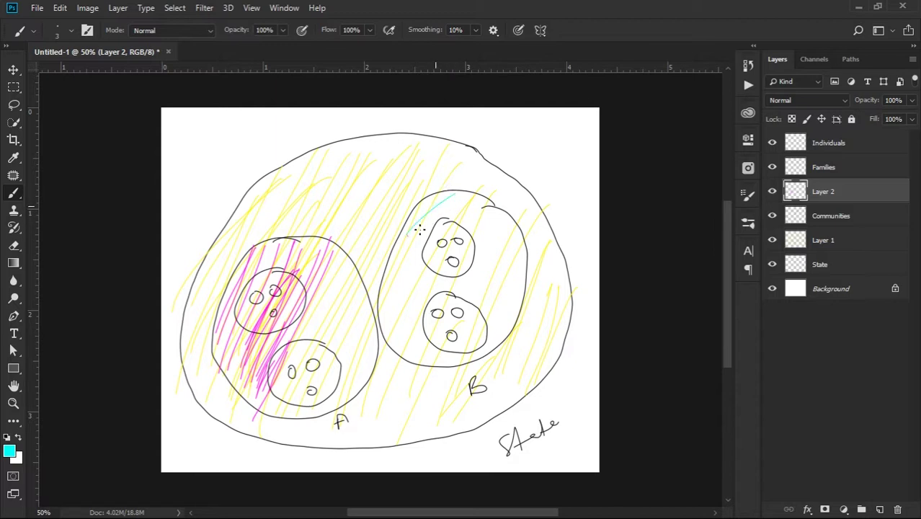
{"action": "mouse_move", "coordinate": [421, 222]}
{"action": "left_mouse_down"}
{"action": "mouse_move", "coordinate": [412, 238]}
{"action": "mouse_move", "coordinate": [415, 283]}
{"action": "mouse_move", "coordinate": [391, 324]}
{"action": "mouse_move", "coordinate": [433, 317]}
{"action": "mouse_move", "coordinate": [418, 332]}
{"action": "mouse_move", "coordinate": [519, 288]}
{"action": "mouse_move", "coordinate": [472, 343]}
{"action": "mouse_move", "coordinate": [514, 305]}
{"action": "mouse_move", "coordinate": [468, 324]}
{"action": "mouse_move", "coordinate": [516, 243]}
{"action": "mouse_move", "coordinate": [418, 308]}
{"action": "mouse_move", "coordinate": [487, 241]}
{"action": "mouse_move", "coordinate": [374, 330]}
{"action": "mouse_move", "coordinate": [475, 245]}
{"action": "mouse_move", "coordinate": [422, 216]}
{"action": "mouse_move", "coordinate": [436, 234]}
{"action": "mouse_move", "coordinate": [415, 244]}
{"action": "mouse_move", "coordinate": [380, 323]}
{"action": "mouse_move", "coordinate": [407, 393]}
{"action": "left_mouse_up"}
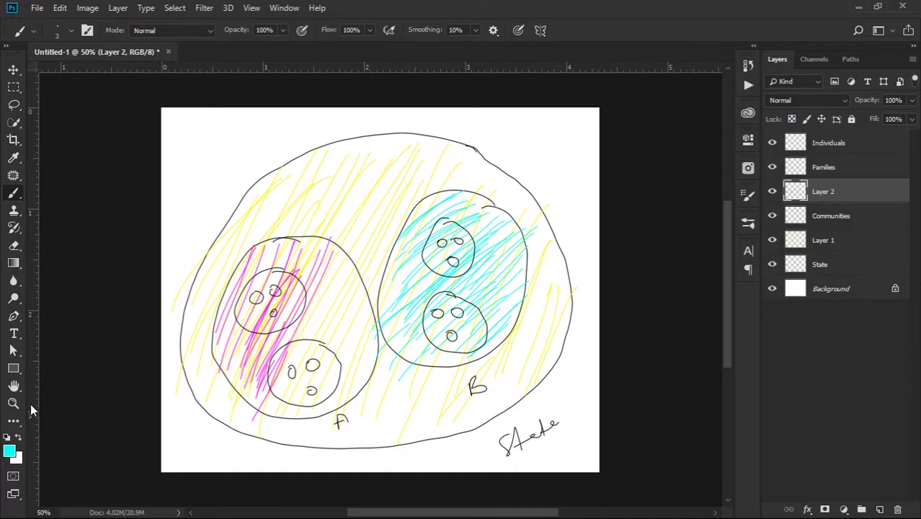
Step: Set the foreground colour to red, ff0000, and scribble over the upper family circle in community A
{"action": "left_click", "coordinate": [9, 451]}
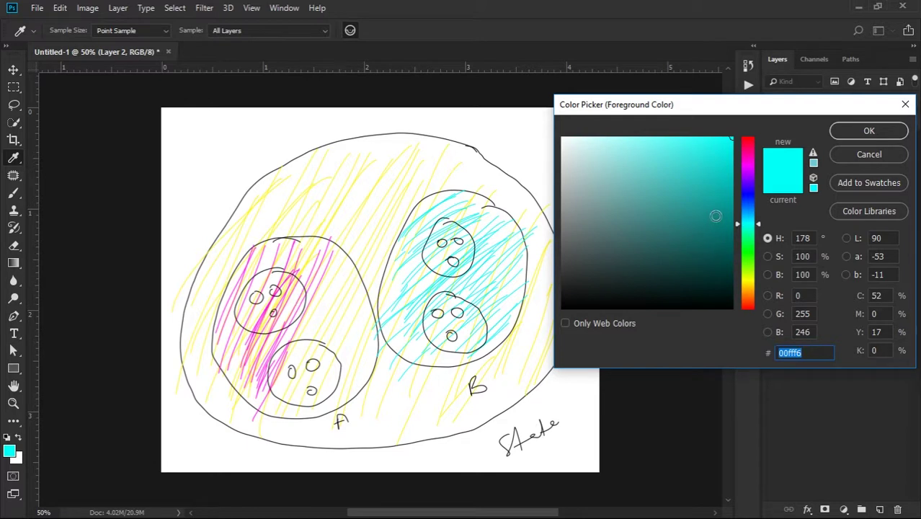
{"action": "left_click", "coordinate": [746, 297]}
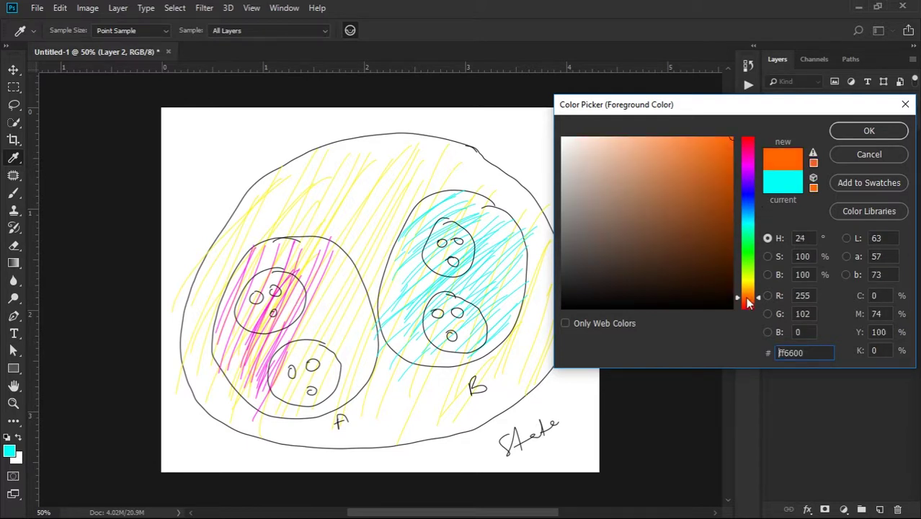
{"action": "left_click_drag", "start_coordinate": [747, 303], "coordinate": [748, 319]}
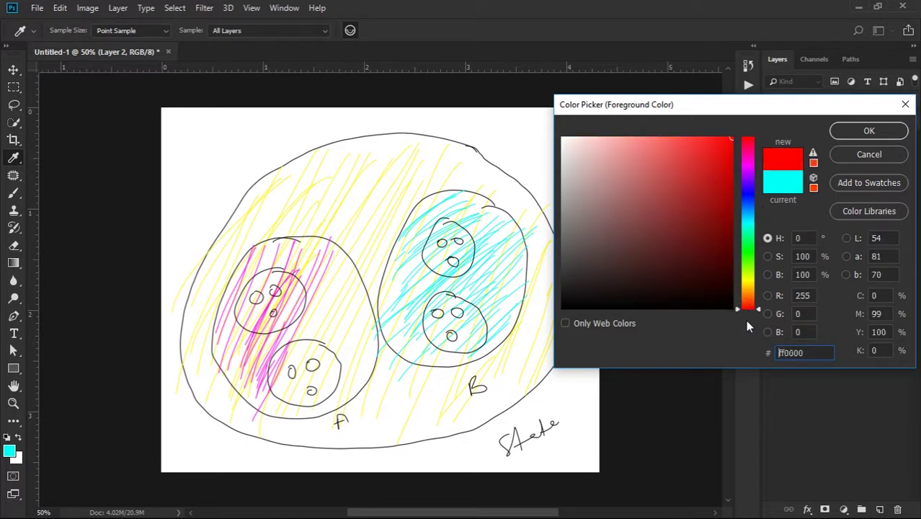
{"action": "left_click", "coordinate": [847, 134]}
{"action": "mouse_move", "coordinate": [258, 286]}
{"action": "left_mouse_down"}
{"action": "mouse_move", "coordinate": [246, 302]}
{"action": "mouse_move", "coordinate": [256, 288]}
{"action": "mouse_move", "coordinate": [271, 303]}
{"action": "mouse_move", "coordinate": [283, 283]}
{"action": "left_mouse_up"}
{"action": "mouse_move", "coordinate": [287, 312]}
{"action": "left_mouse_down"}
{"action": "mouse_move", "coordinate": [302, 302]}
{"action": "mouse_move", "coordinate": [281, 330]}
{"action": "mouse_move", "coordinate": [259, 317]}
{"action": "mouse_move", "coordinate": [294, 280]}
{"action": "mouse_move", "coordinate": [235, 335]}
{"action": "left_mouse_up"}
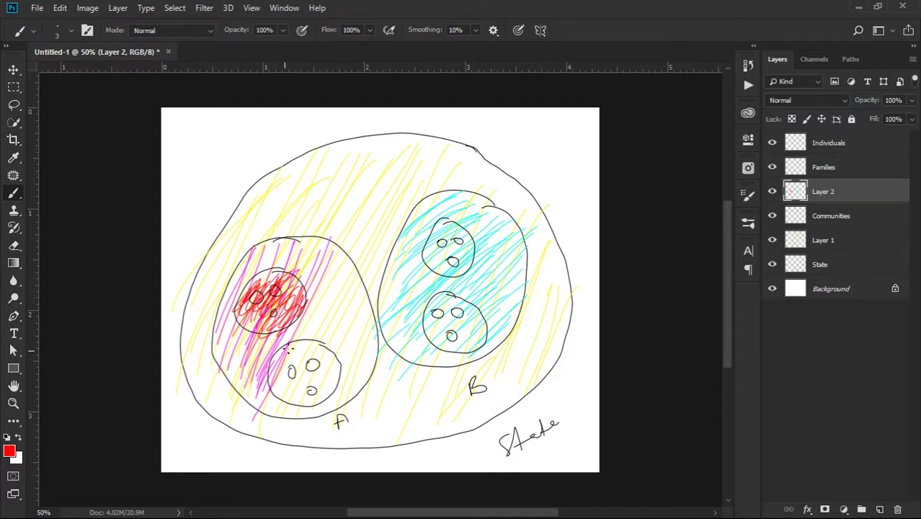
Step: Set the foreground colour to blue, 1800ff, and scribble over the lower family circle in community A
{"action": "left_click", "coordinate": [6, 452]}
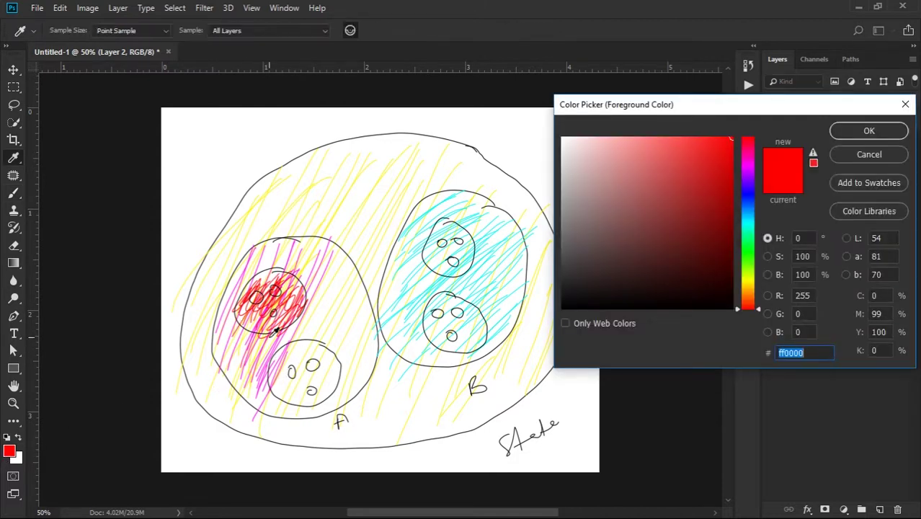
{"action": "left_click", "coordinate": [747, 196]}
{"action": "left_click_drag", "start_coordinate": [748, 197], "coordinate": [757, 193]}
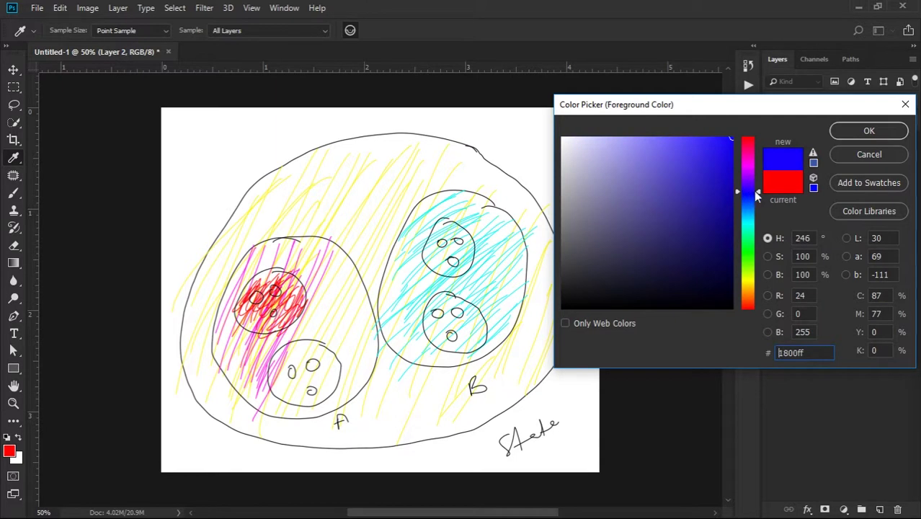
{"action": "left_click", "coordinate": [863, 132]}
{"action": "mouse_move", "coordinate": [285, 345]}
{"action": "left_mouse_down"}
{"action": "mouse_move", "coordinate": [278, 357]}
{"action": "mouse_move", "coordinate": [297, 347]}
{"action": "mouse_move", "coordinate": [327, 364]}
{"action": "mouse_move", "coordinate": [322, 393]}
{"action": "left_mouse_up"}
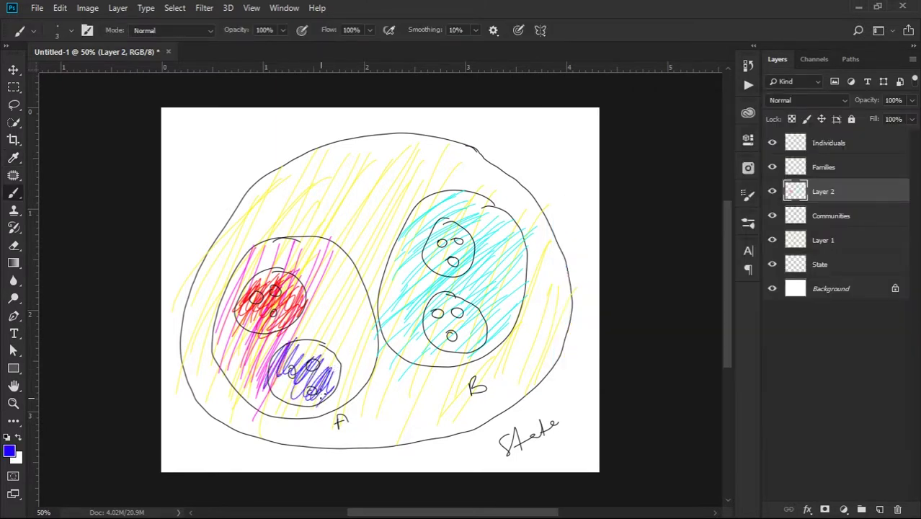
Step: Set the foreground colour to green, 0cff00, and fill the upper two individual circles inside the blue family
{"action": "left_click", "coordinate": [8, 451]}
{"action": "left_click", "coordinate": [747, 253]}
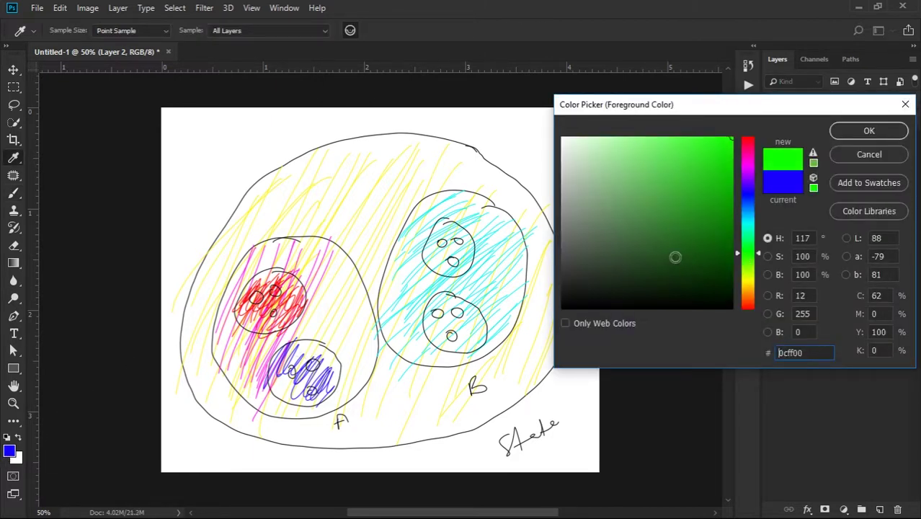
{"action": "left_click", "coordinate": [863, 131]}
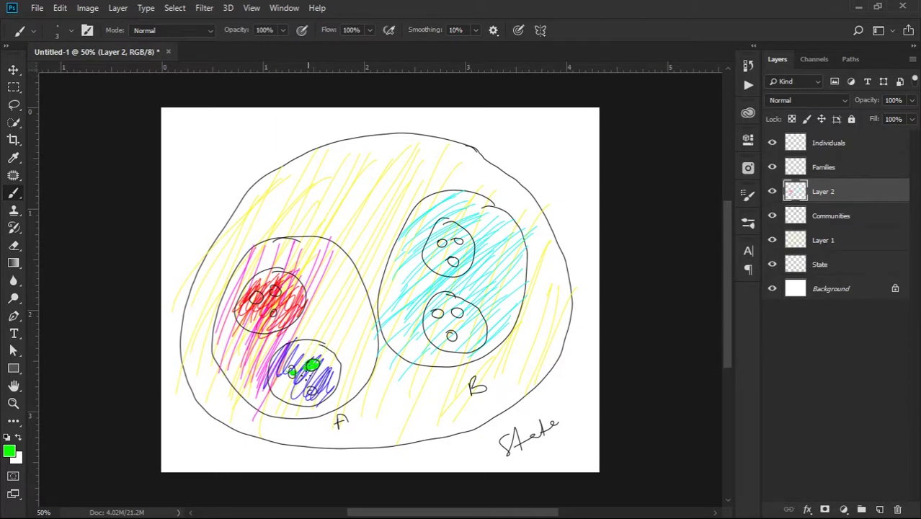
Step: Set the foreground colour to magenta, ff00de, and fill the lowest individual in the blue family and in community B's upper family
{"action": "left_click", "coordinate": [9, 452]}
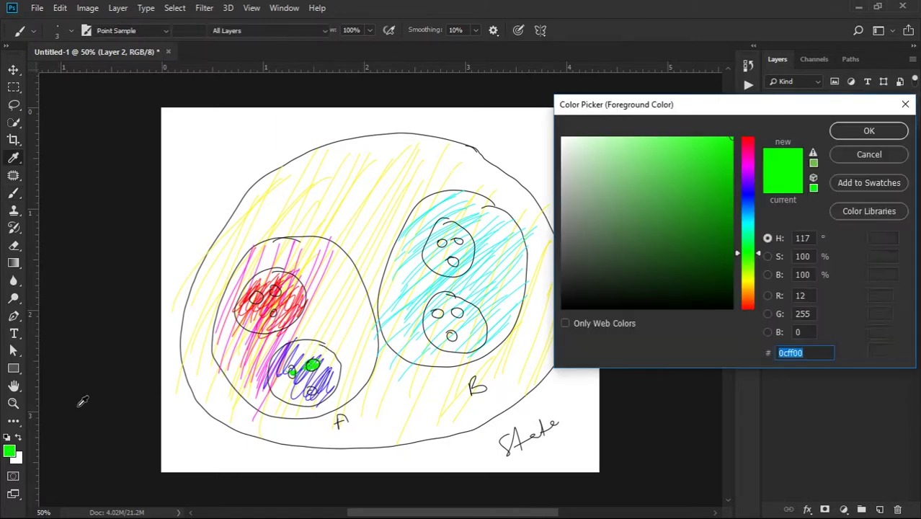
{"action": "left_click_drag", "start_coordinate": [748, 237], "coordinate": [747, 168]}
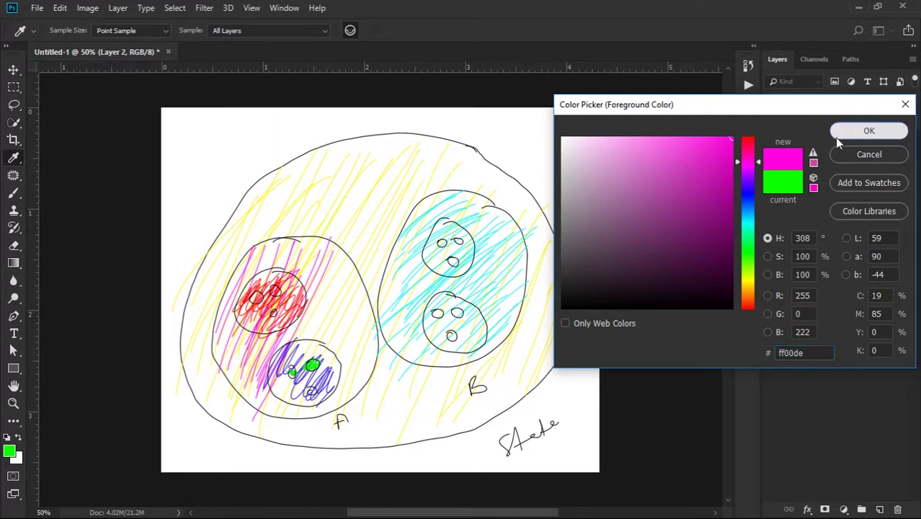
{"action": "left_click", "coordinate": [867, 131]}
{"action": "key", "text": "b"}
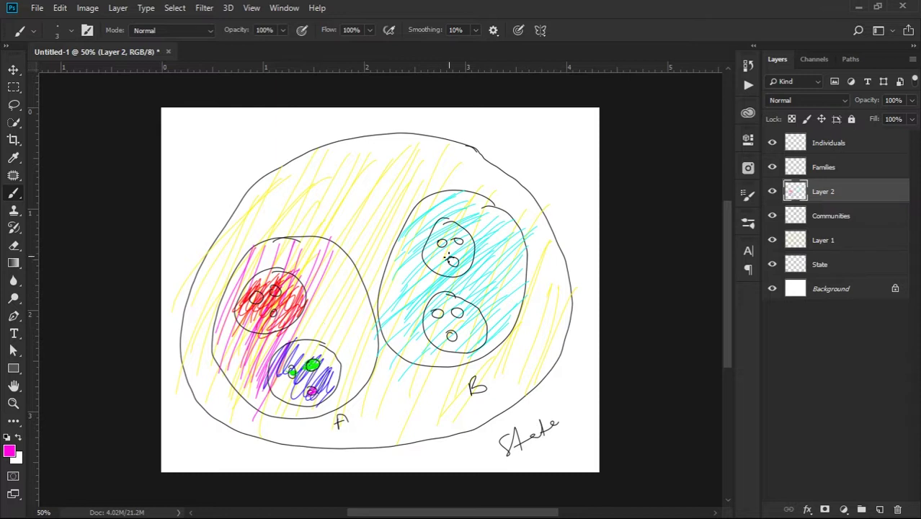
{"action": "left_click_drag", "start_coordinate": [451, 260], "coordinate": [455, 265]}
Step: Set the foreground colour to yellow, fff000, and scribble over the lower family circle in community B
{"action": "left_click", "coordinate": [9, 450]}
{"action": "left_click", "coordinate": [748, 285]}
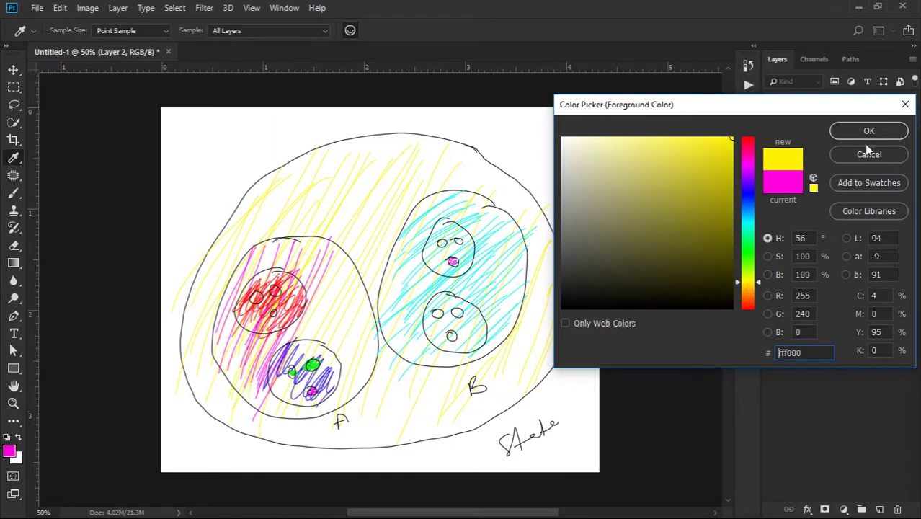
{"action": "left_click", "coordinate": [869, 130]}
{"action": "key", "text": "b"}
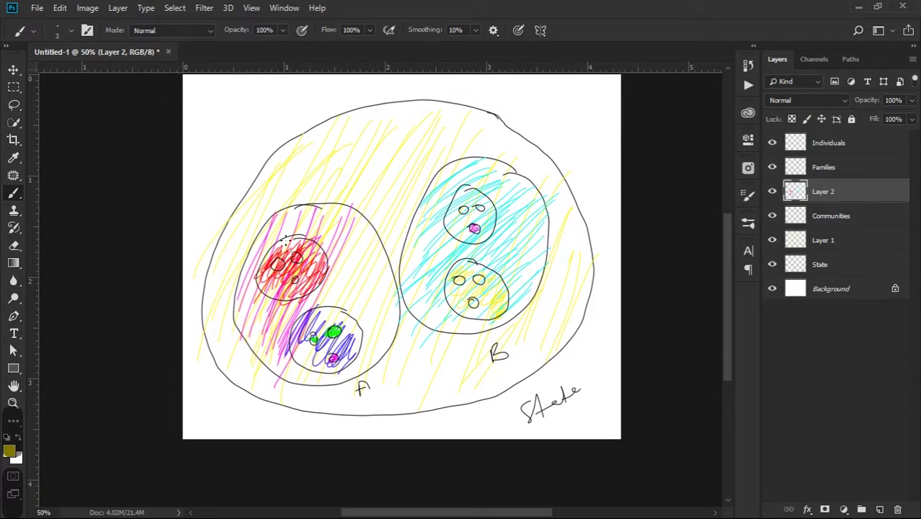
{"action": "left_click", "coordinate": [315, 376], "text": "alt"}
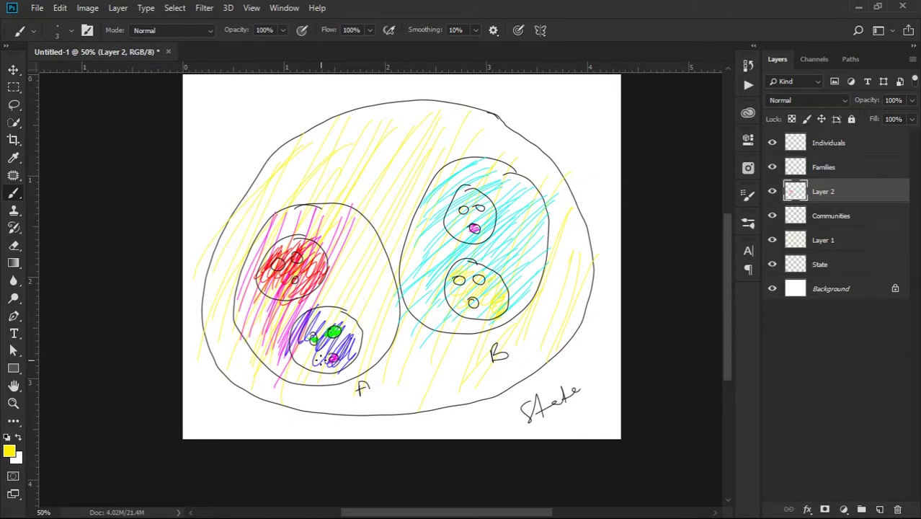
{"action": "left_click_drag", "start_coordinate": [358, 273], "coordinate": [342, 301]}
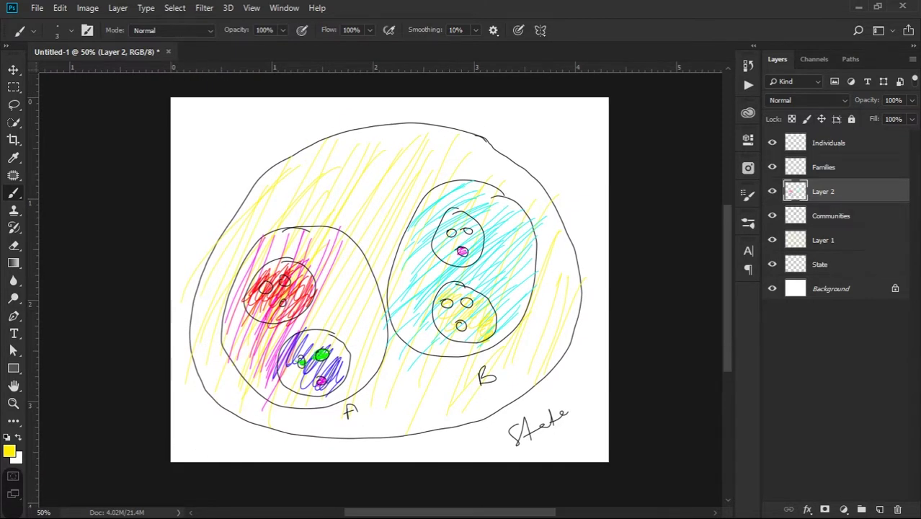
Step: Switch to VideoPsalm, show the Bibles library and list the style levels available for it
{"action": "key", "text": "super"}
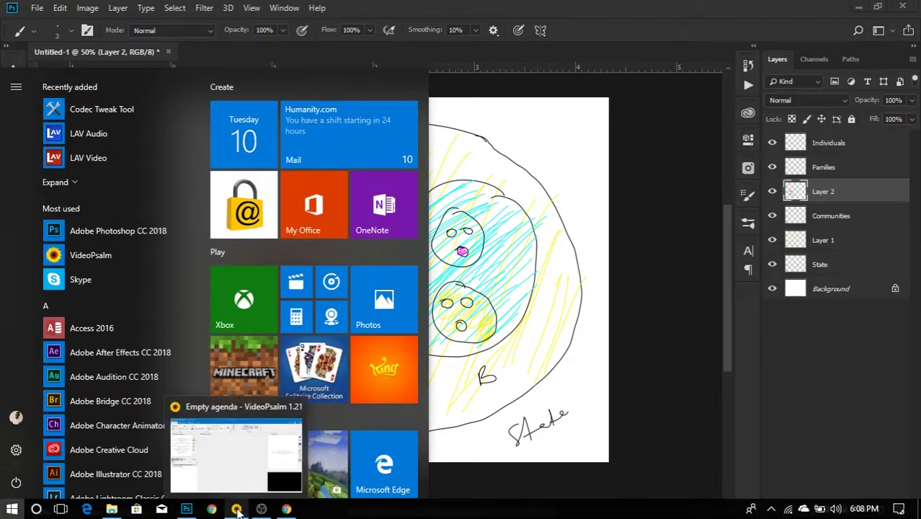
{"action": "left_click", "coordinate": [237, 510]}
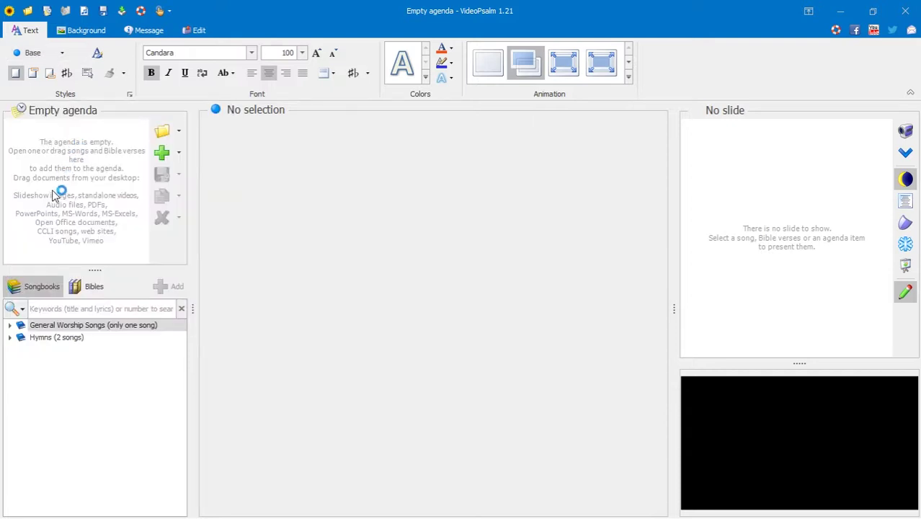
{"action": "left_click", "coordinate": [93, 288]}
{"action": "left_click", "coordinate": [63, 55]}
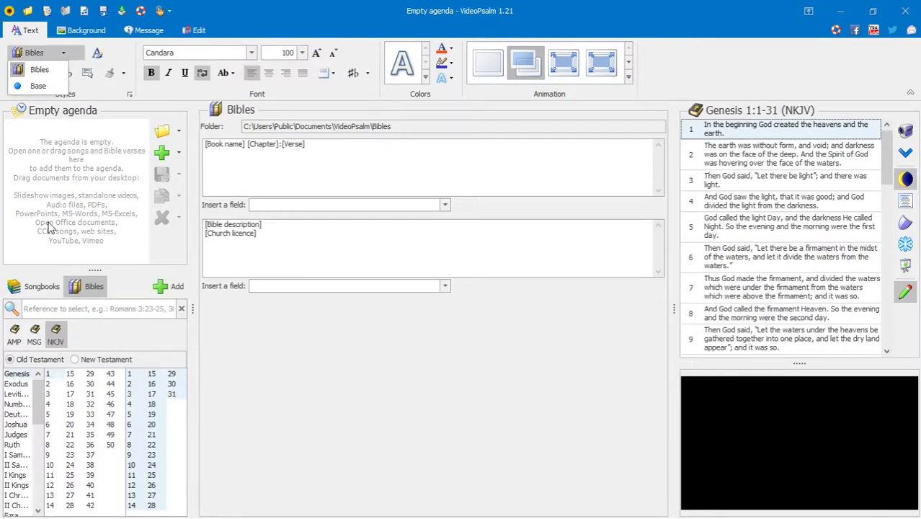
Step: Select the book of Genesis in the MSG Bible and check the style levels that apply to it
{"action": "left_click", "coordinate": [36, 338]}
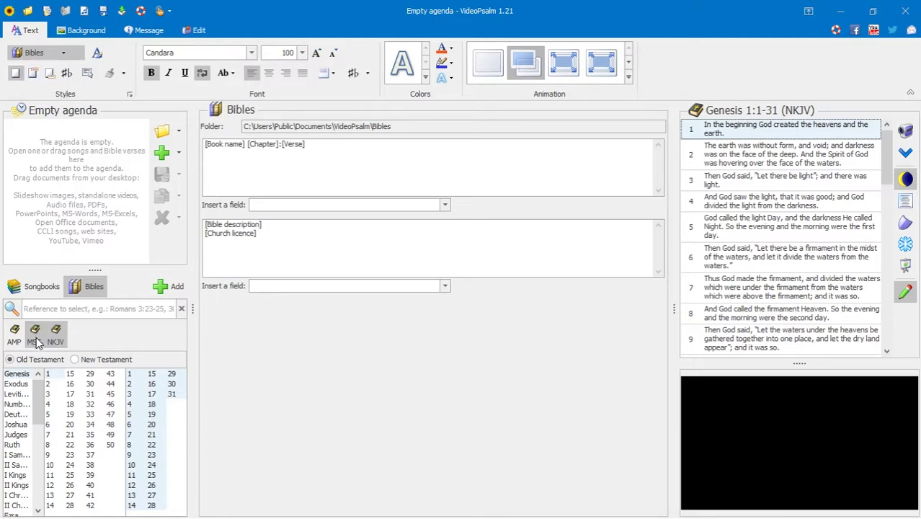
{"action": "left_click", "coordinate": [21, 376]}
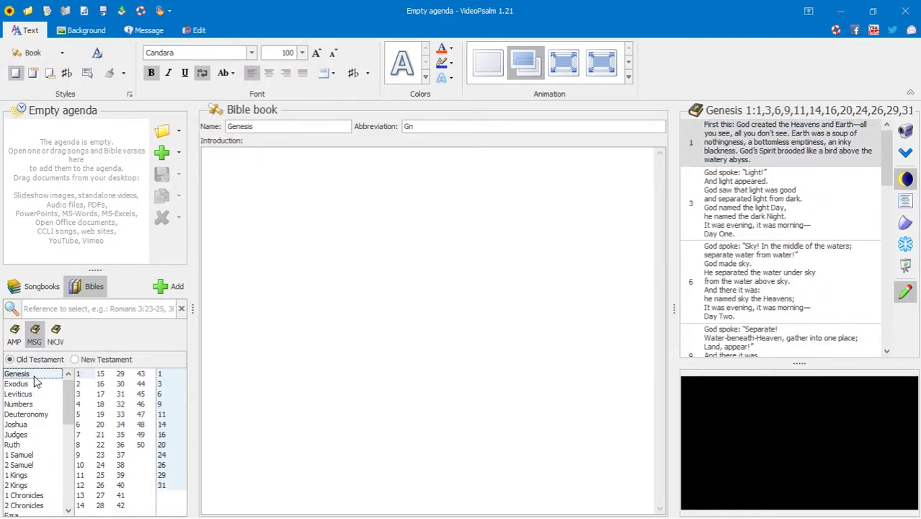
{"action": "left_click", "coordinate": [61, 57]}
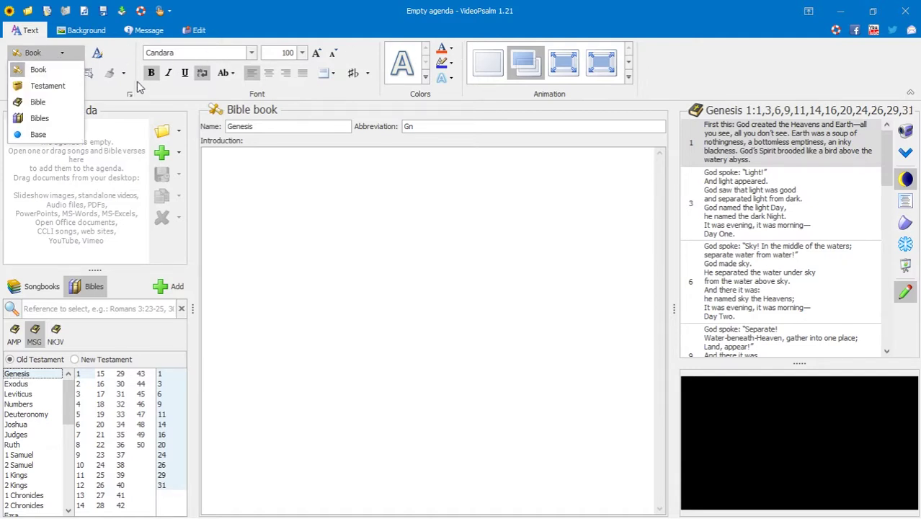
{"action": "left_click", "coordinate": [47, 59]}
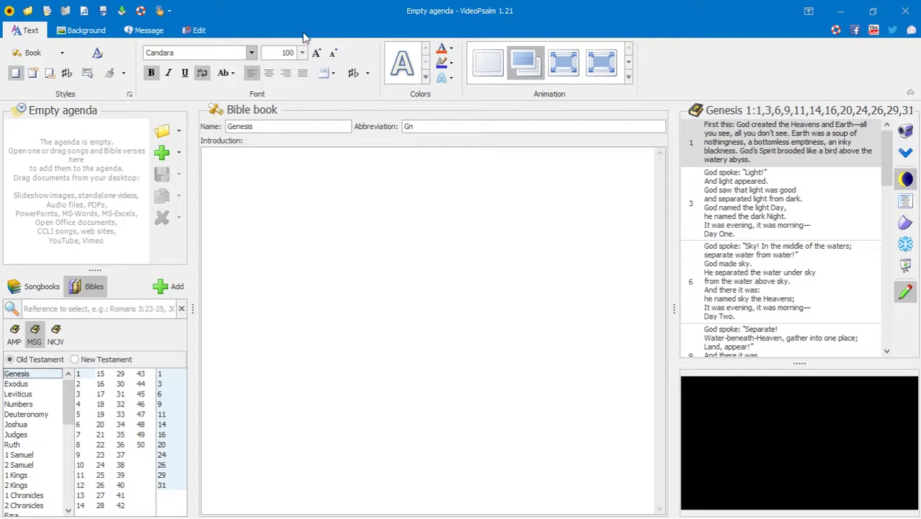
Step: Review the style hierarchy of the Genesis book, from Book through Testament, Bible and Bibles to Base
{"action": "key", "text": "ctrl+shift+f"}
{"action": "left_click", "coordinate": [55, 54]}
{"action": "left_click", "coordinate": [55, 55]}
{"action": "left_click", "coordinate": [36, 375]}
{"action": "left_click", "coordinate": [58, 54]}
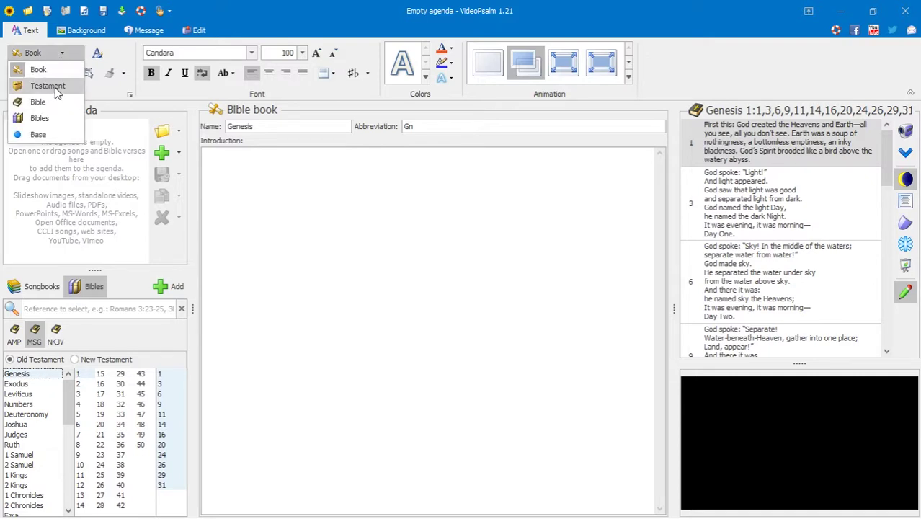
{"action": "left_click", "coordinate": [227, 304]}
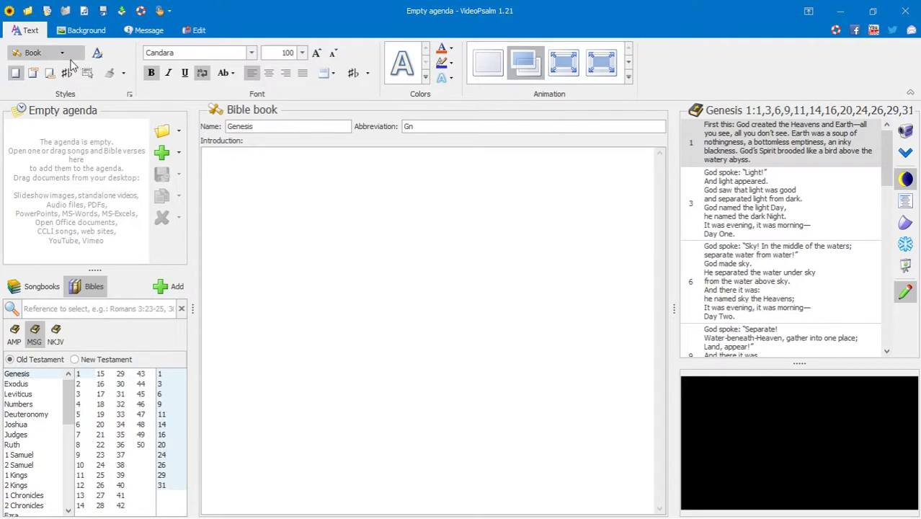
{"action": "left_click", "coordinate": [65, 54]}
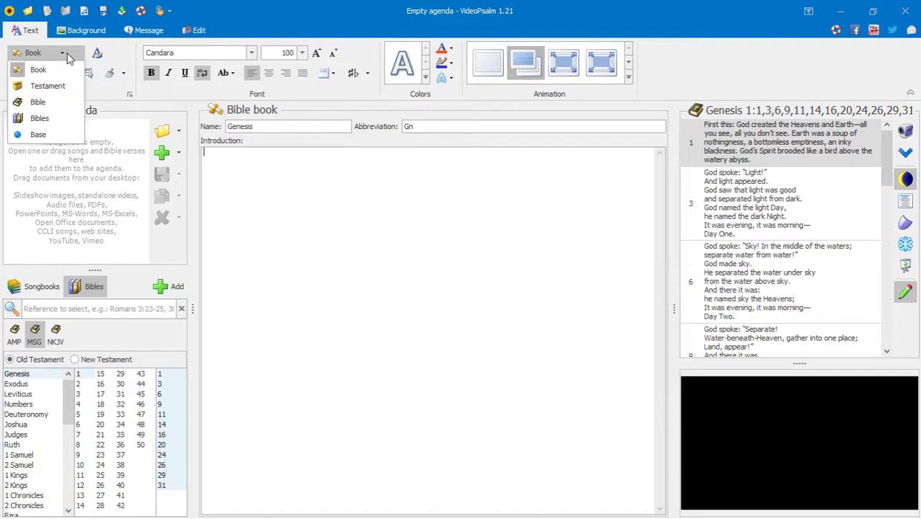
{"action": "left_click", "coordinate": [279, 178]}
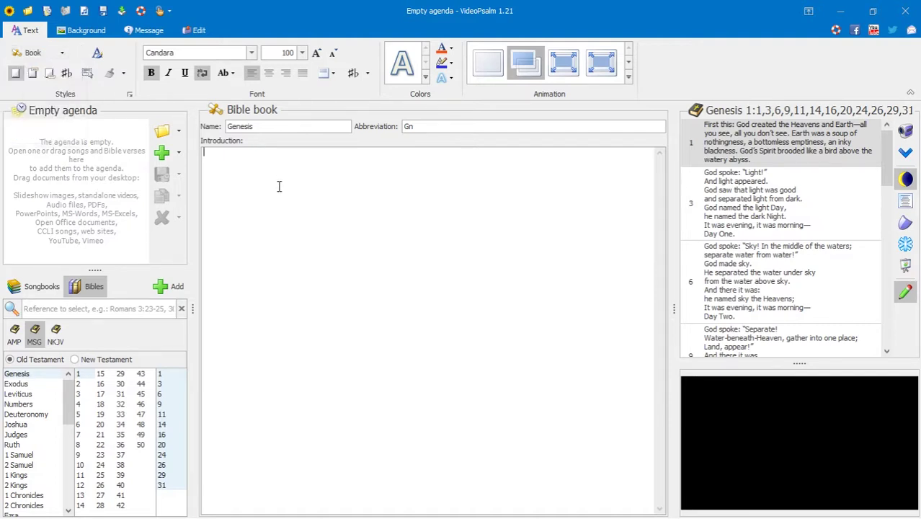
Step: Keep Book as the style level, select chapter 2 of Genesis and list the style levels for the chapter
{"action": "left_click", "coordinate": [58, 56]}
{"action": "left_click", "coordinate": [38, 70]}
{"action": "left_click", "coordinate": [79, 385]}
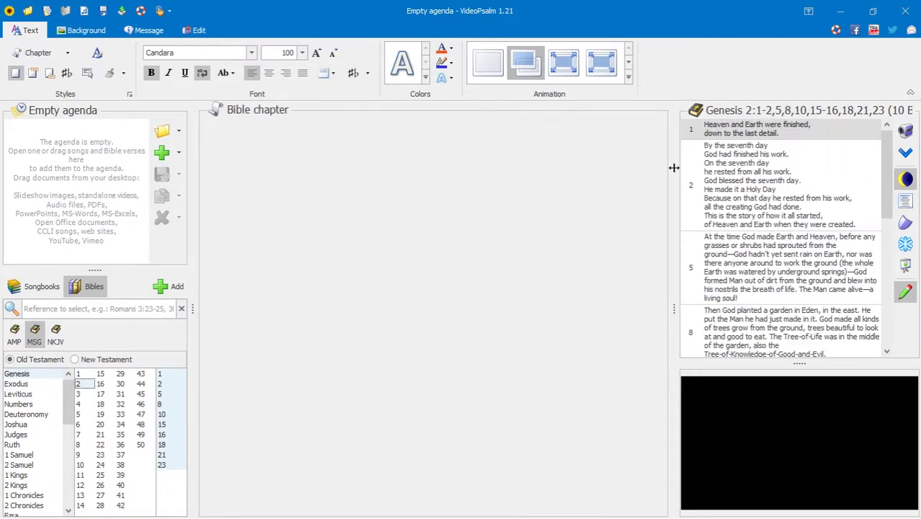
{"action": "left_click", "coordinate": [54, 53]}
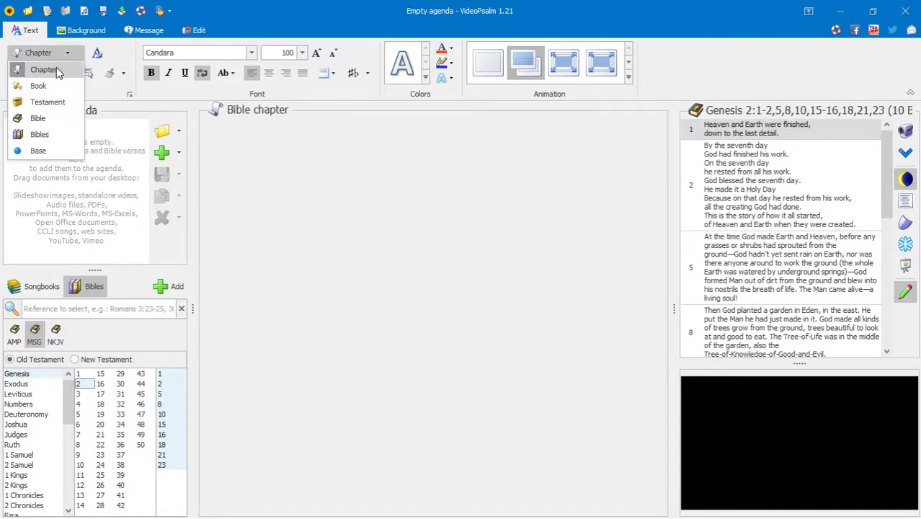
Step: Choose Base as the style level and set the teal and orange sunset image as its background
{"action": "left_click", "coordinate": [40, 151]}
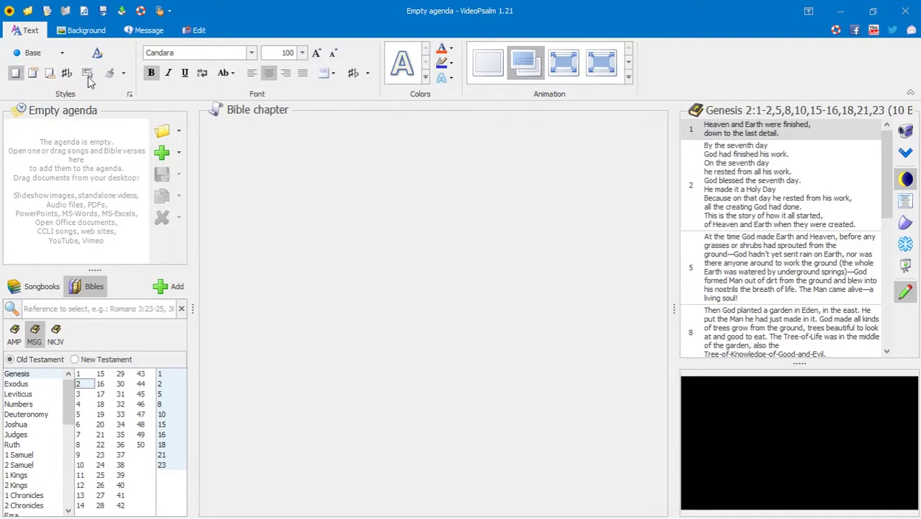
{"action": "left_click", "coordinate": [63, 54]}
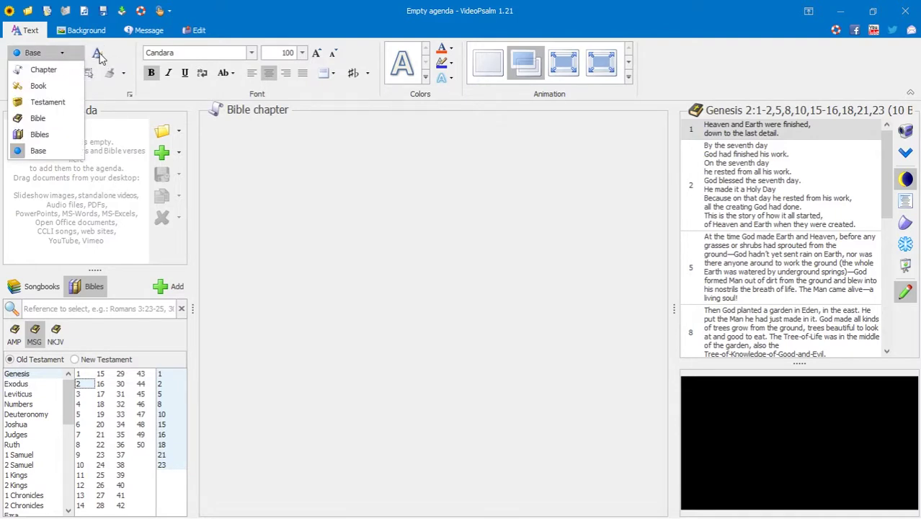
{"action": "left_click", "coordinate": [97, 53]}
{"action": "left_click", "coordinate": [98, 55]}
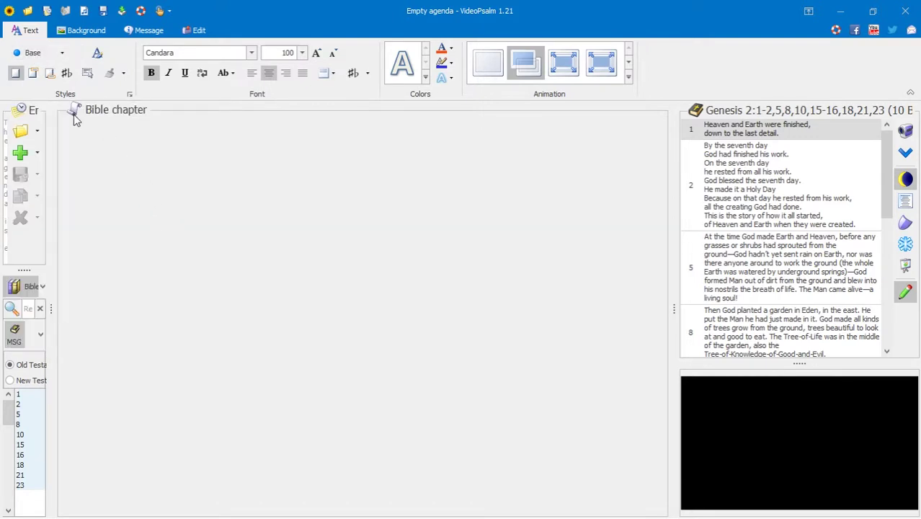
{"action": "left_click_drag", "start_coordinate": [54, 228], "coordinate": [200, 228]}
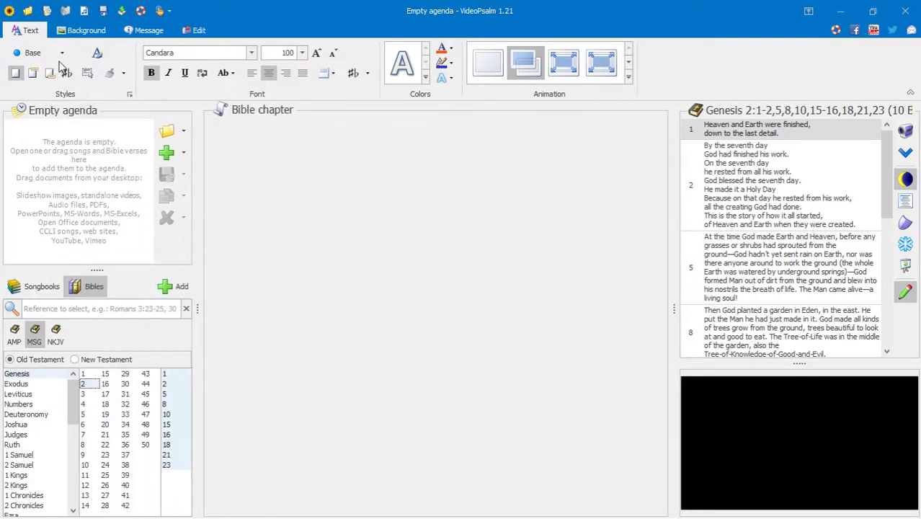
{"action": "left_click", "coordinate": [91, 32]}
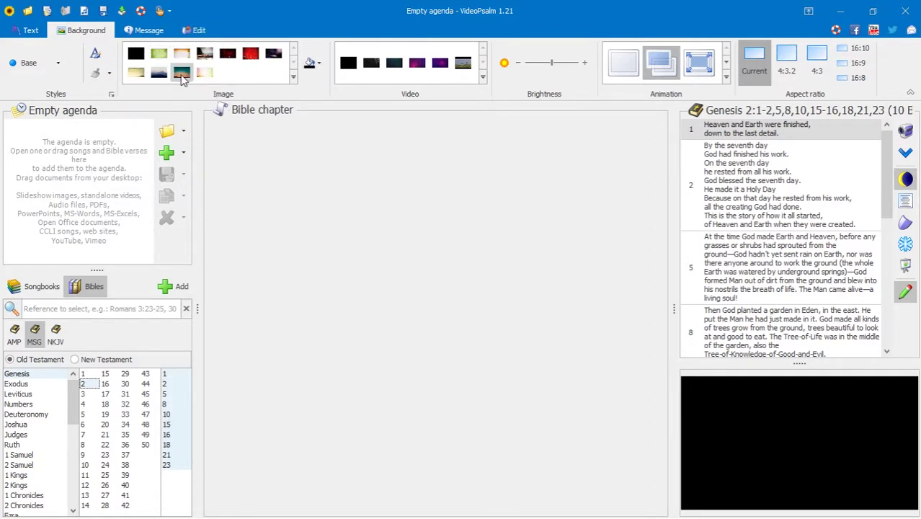
{"action": "left_click", "coordinate": [186, 81]}
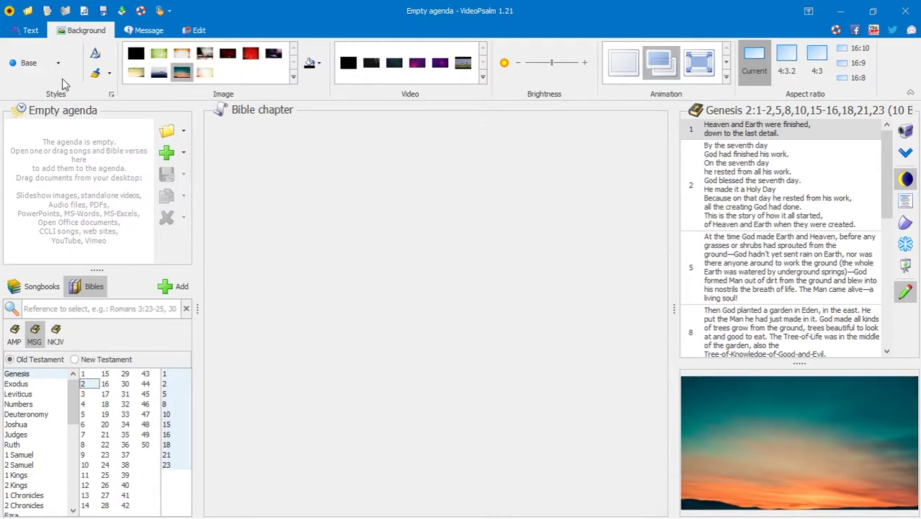
Step: Delete all style attributes defined at the levels above Base
{"action": "left_click", "coordinate": [109, 73]}
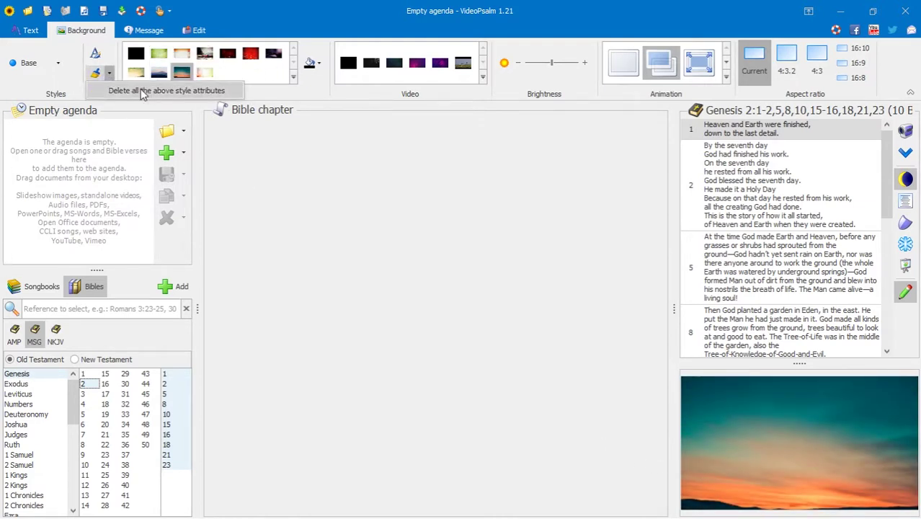
{"action": "left_click", "coordinate": [145, 92]}
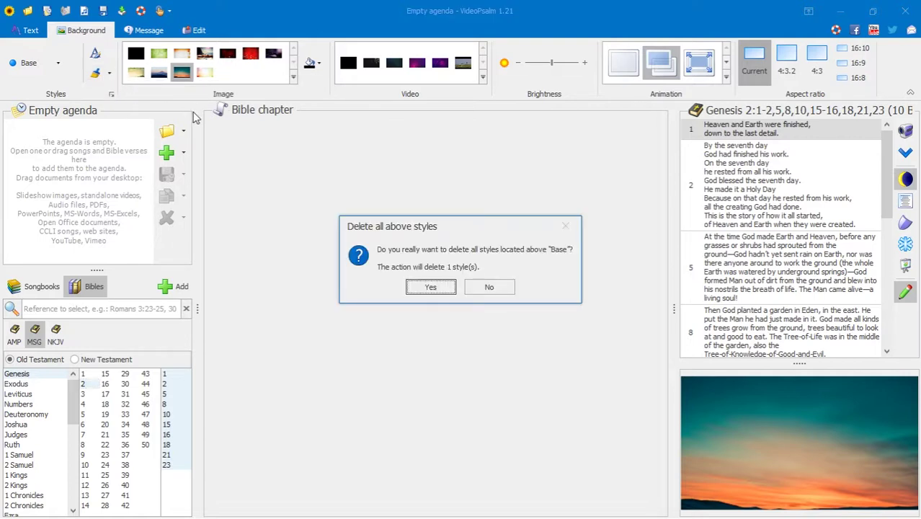
{"action": "left_click", "coordinate": [441, 285]}
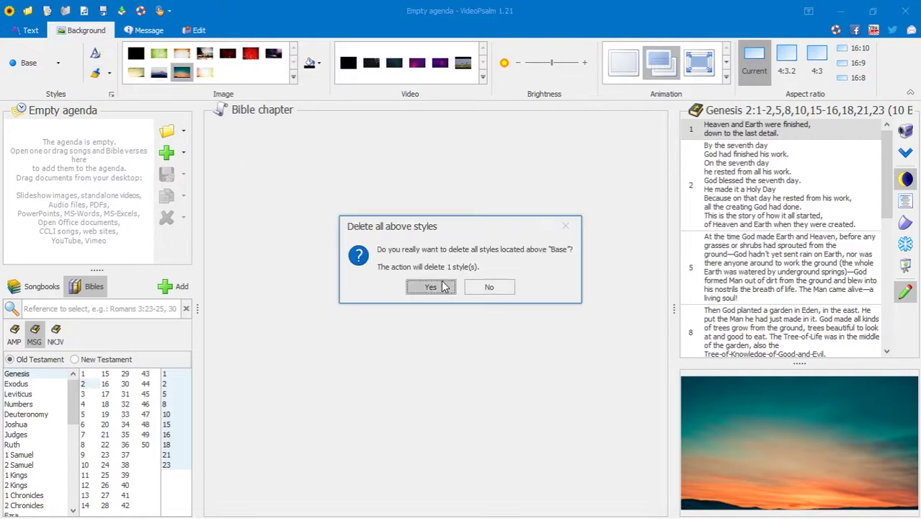
Step: Reset the Base style to its standard values and reapply the teal and orange sunset background image
{"action": "left_click", "coordinate": [97, 74]}
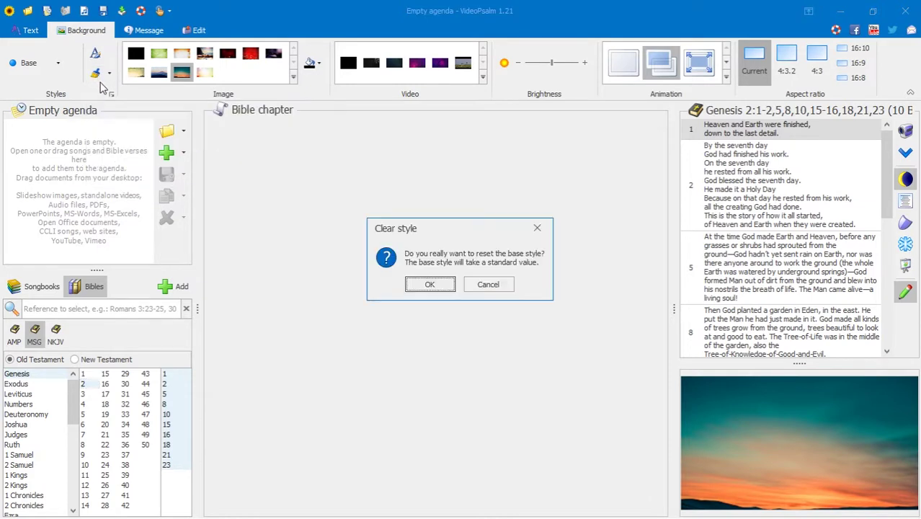
{"action": "left_click", "coordinate": [443, 286]}
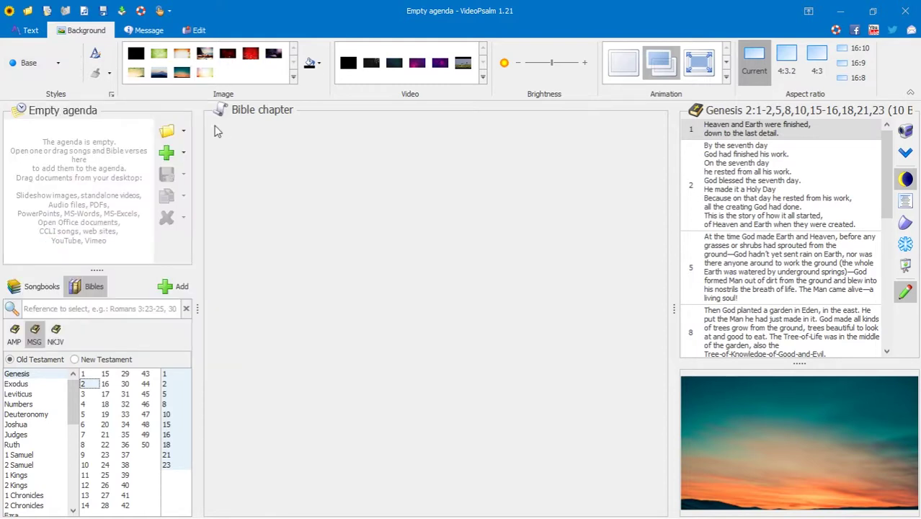
{"action": "left_click", "coordinate": [182, 72]}
Step: Select Exodus in the NKJV Bible and preview verses 4 and 7 of chapter 1 to check the background
{"action": "left_click", "coordinate": [62, 331]}
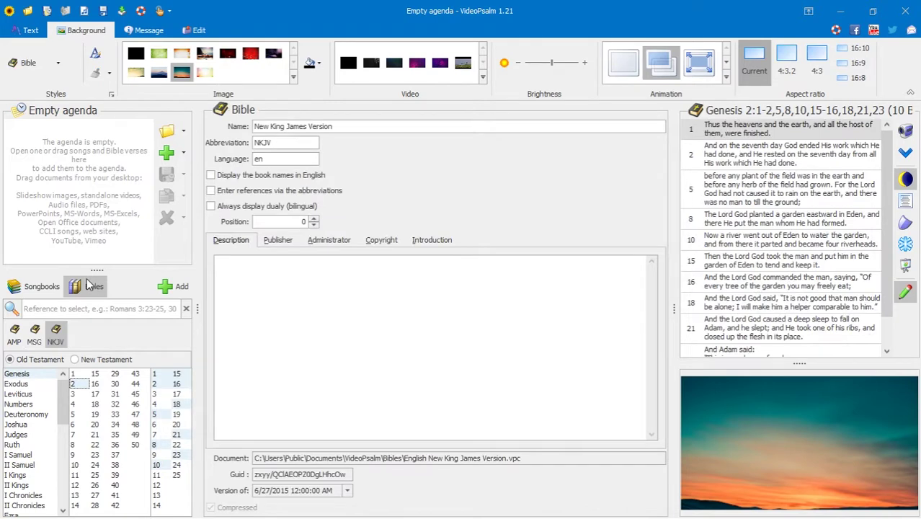
{"action": "left_click", "coordinate": [29, 378]}
{"action": "left_click", "coordinate": [26, 394]}
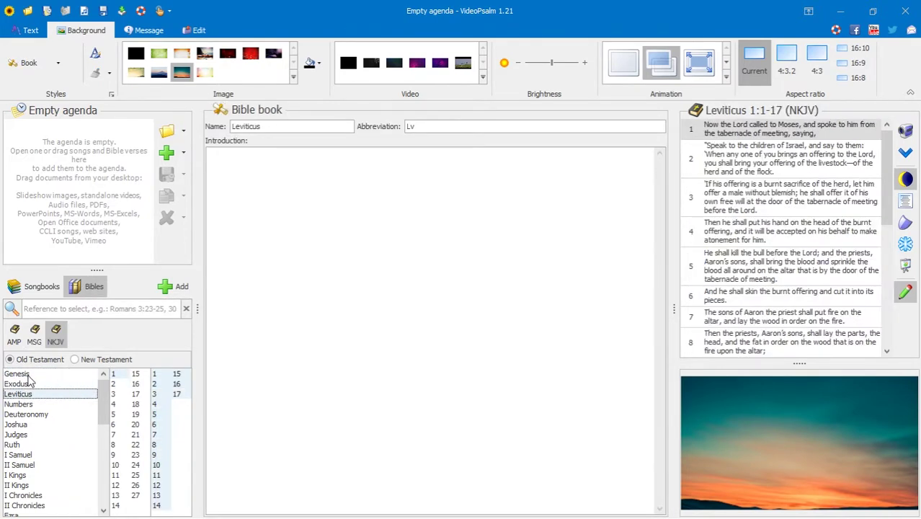
{"action": "left_click", "coordinate": [29, 383]}
{"action": "left_click", "coordinate": [690, 181]}
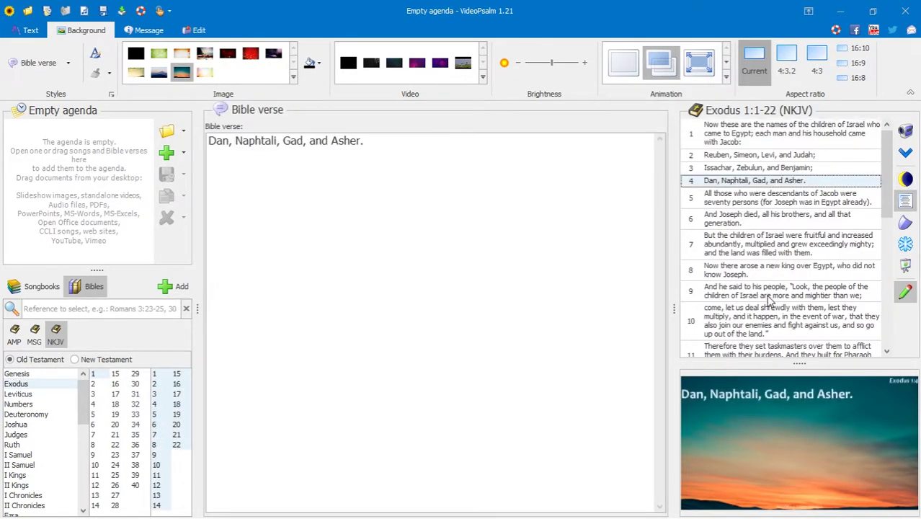
{"action": "left_click", "coordinate": [750, 245]}
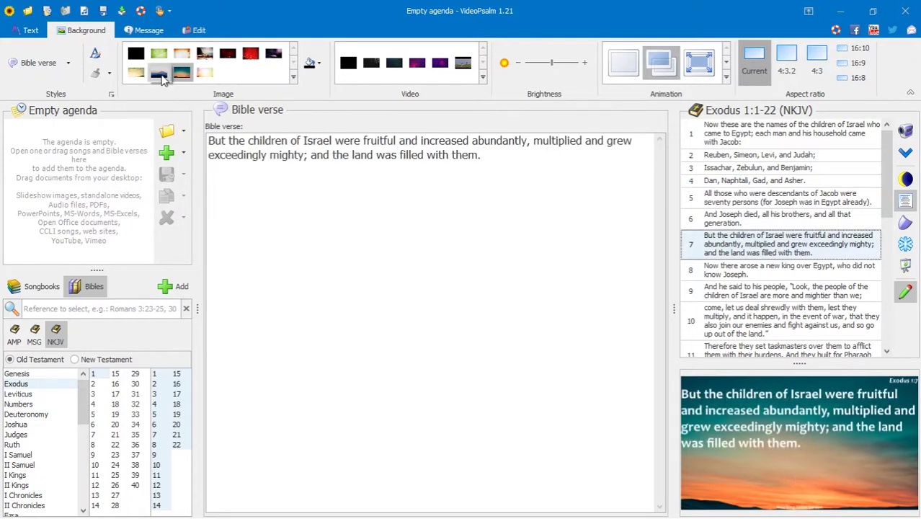
Step: Choose Base as the style level and set its text font to Century Gothic
{"action": "left_click", "coordinate": [40, 63]}
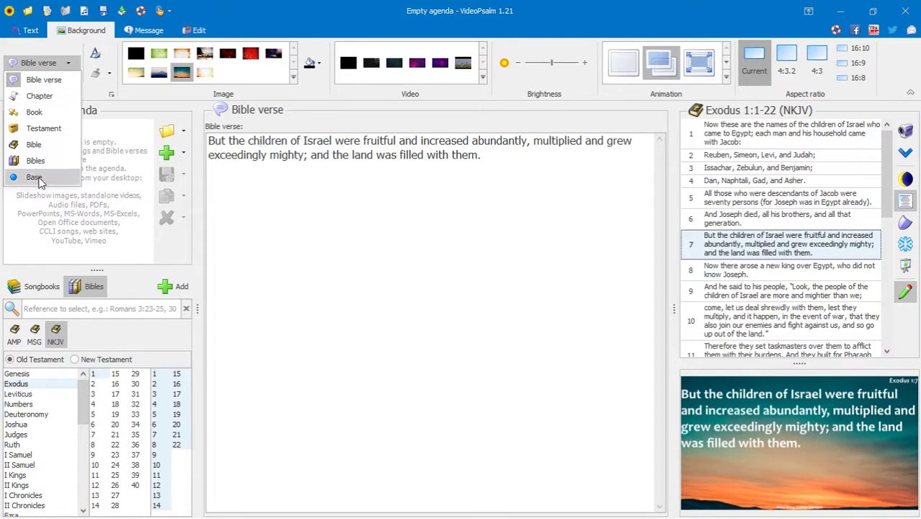
{"action": "left_click", "coordinate": [34, 176]}
{"action": "left_click", "coordinate": [148, 32]}
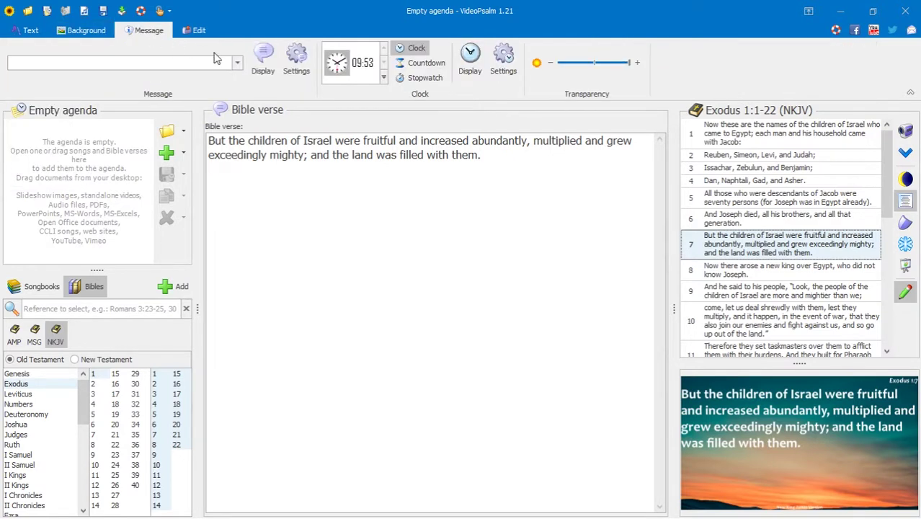
{"action": "left_click", "coordinate": [84, 31]}
{"action": "left_click", "coordinate": [38, 33]}
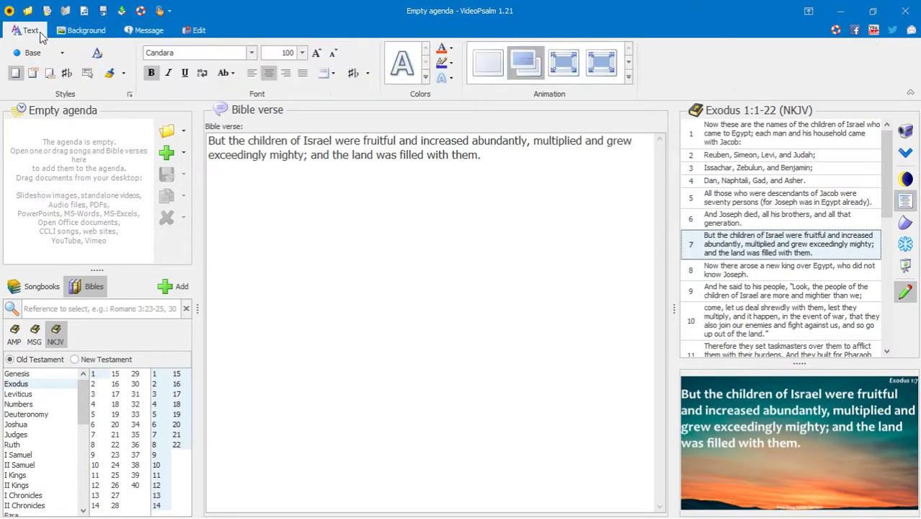
{"action": "left_click", "coordinate": [252, 53]}
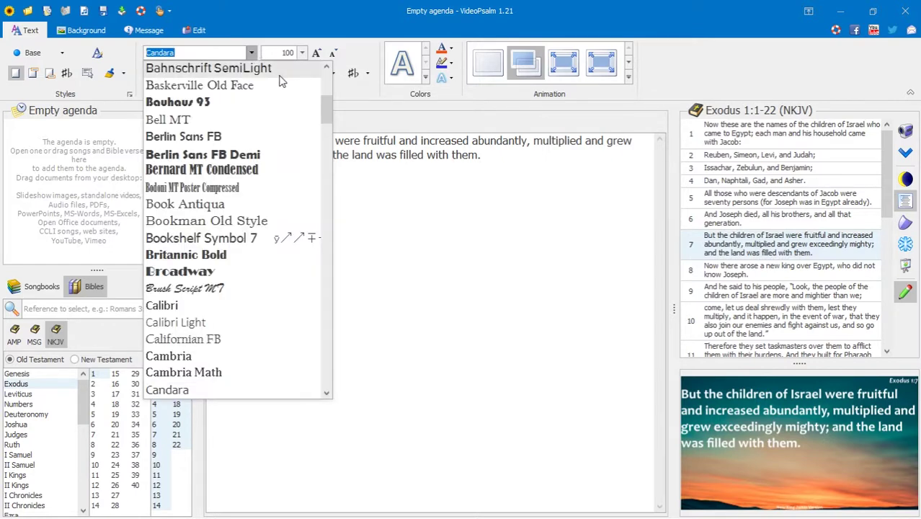
{"action": "left_click_drag", "start_coordinate": [325, 115], "coordinate": [325, 142]}
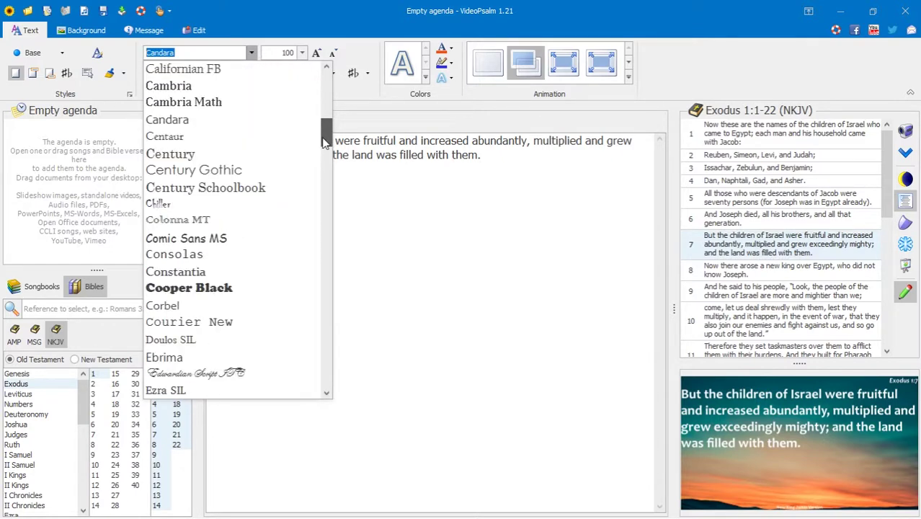
{"action": "scroll", "coordinate": [324, 143], "scroll_direction": "down", "scroll_amount": 3}
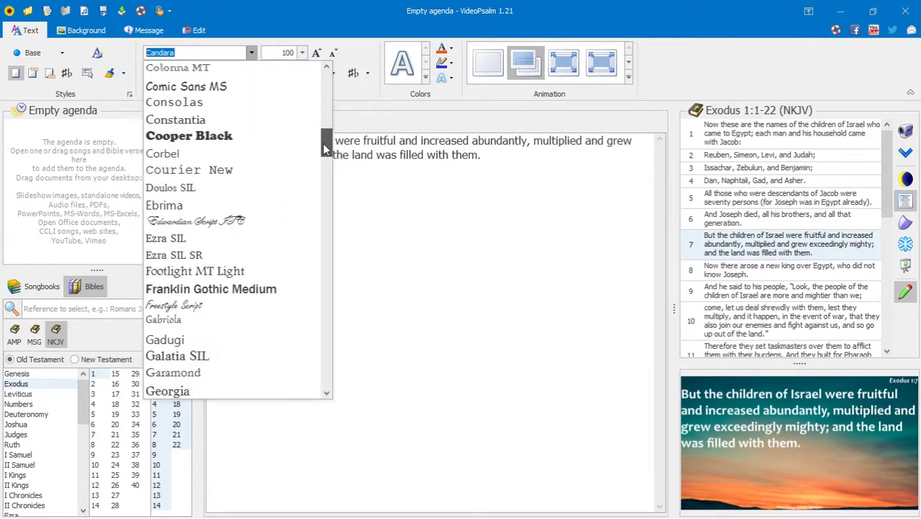
{"action": "scroll", "coordinate": [323, 143], "scroll_direction": "up", "scroll_amount": 2}
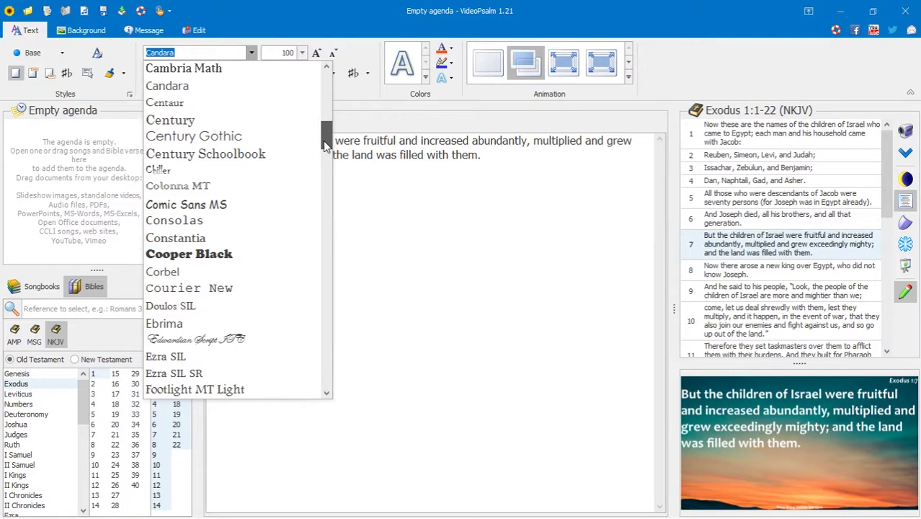
{"action": "left_click", "coordinate": [229, 136]}
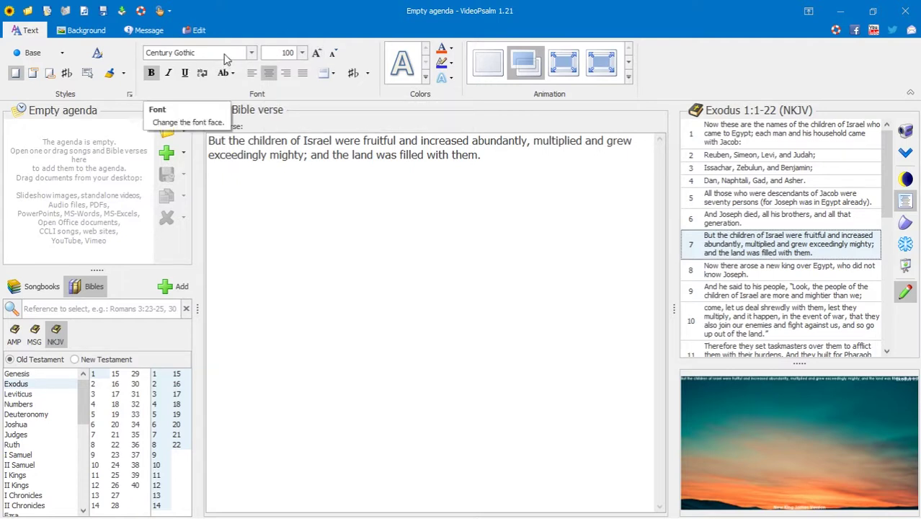
Step: Preview several verses of Exodus 1, including 8, 9, 10 and 5, to check the font
{"action": "left_click", "coordinate": [34, 384]}
{"action": "left_click", "coordinate": [757, 273]}
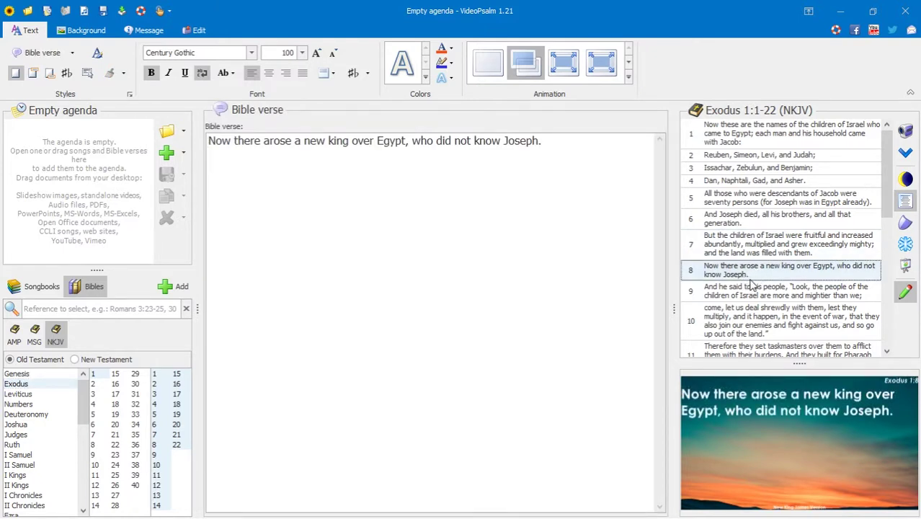
{"action": "left_click", "coordinate": [761, 300]}
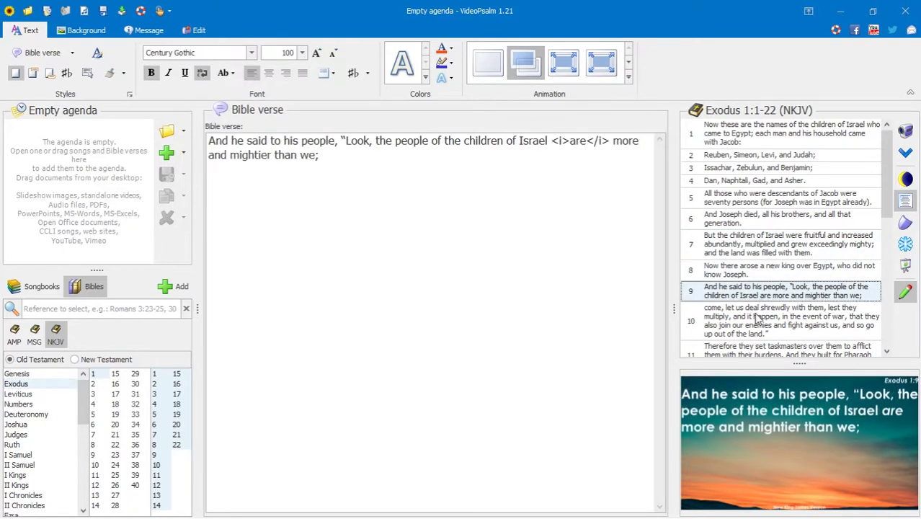
{"action": "left_click", "coordinate": [758, 320]}
{"action": "left_click", "coordinate": [760, 292]}
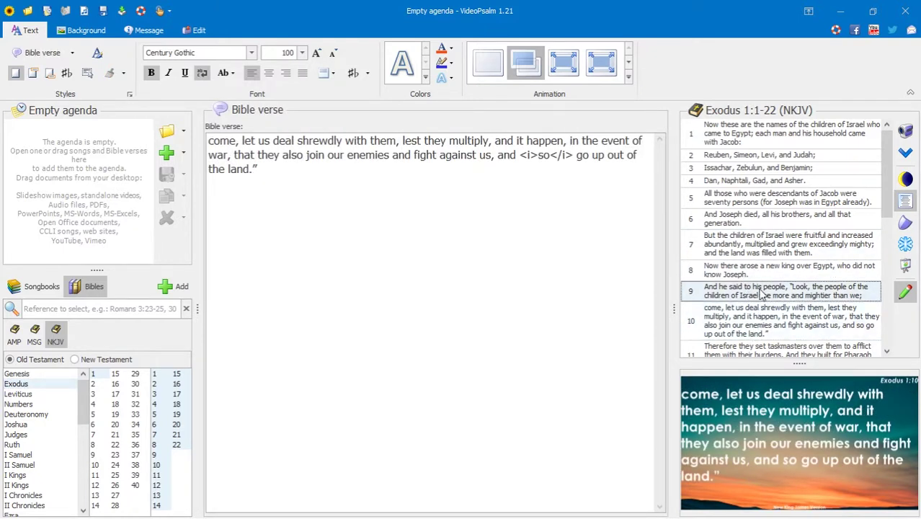
{"action": "left_click", "coordinate": [753, 244]}
{"action": "left_click", "coordinate": [756, 202]}
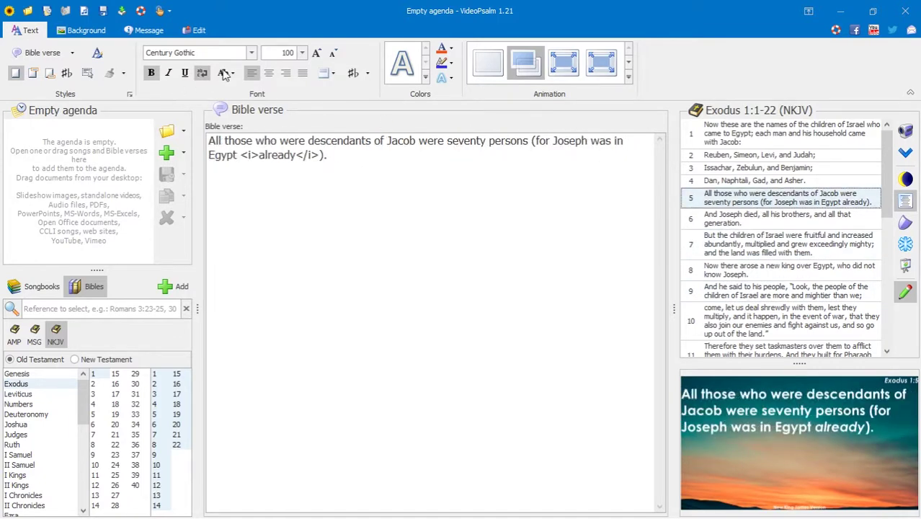
Step: Check the font list for the selected Exodus verse and switch the style level back to Base
{"action": "left_click", "coordinate": [251, 53]}
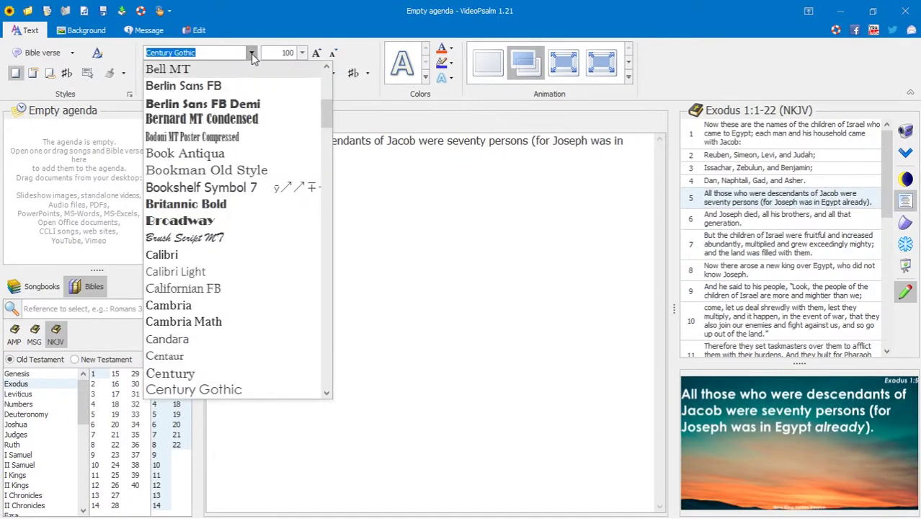
{"action": "left_click", "coordinate": [251, 55]}
{"action": "left_click", "coordinate": [72, 57]}
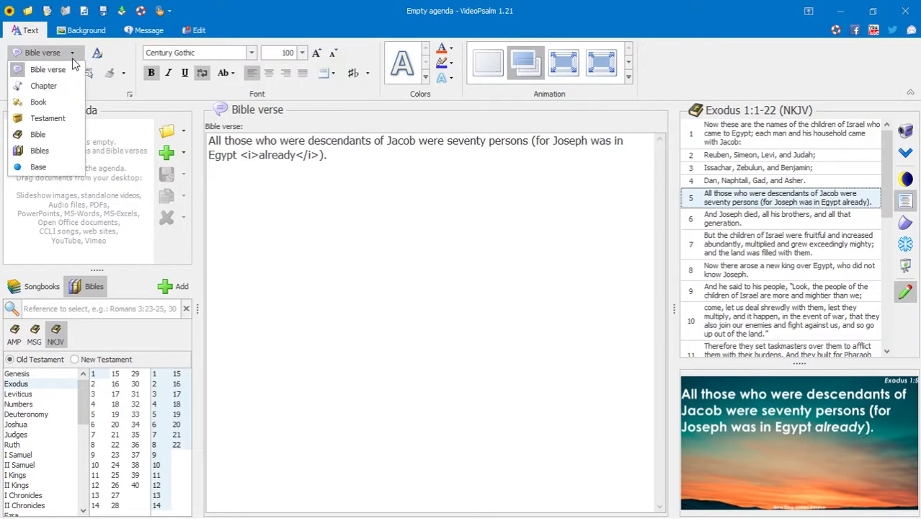
{"action": "left_click", "coordinate": [63, 169]}
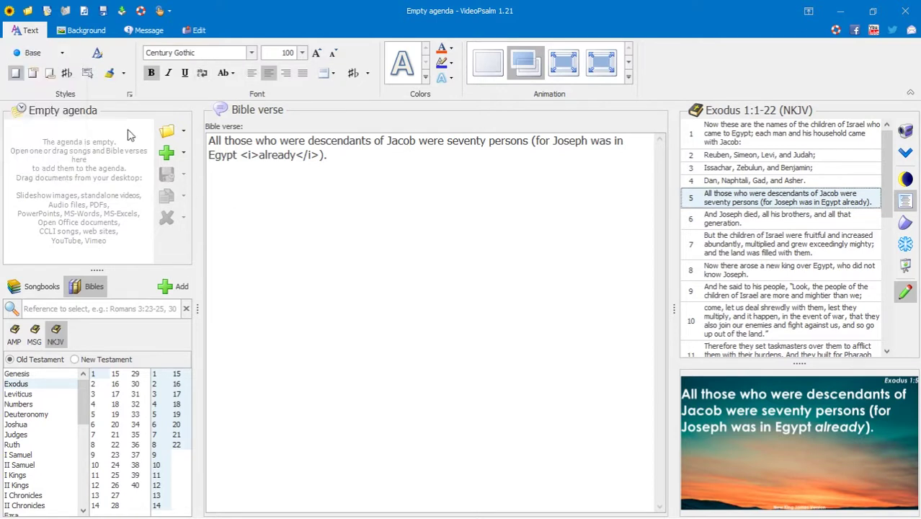
Step: Open the song "At the cross" in the General Worship Songs songbook and preview several verses, including 2 and 7
{"action": "left_click", "coordinate": [34, 286]}
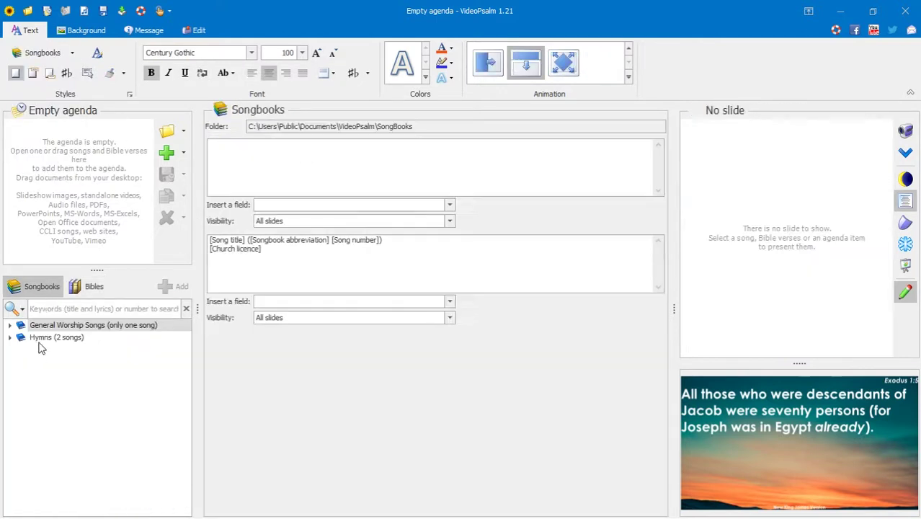
{"action": "left_click", "coordinate": [49, 325]}
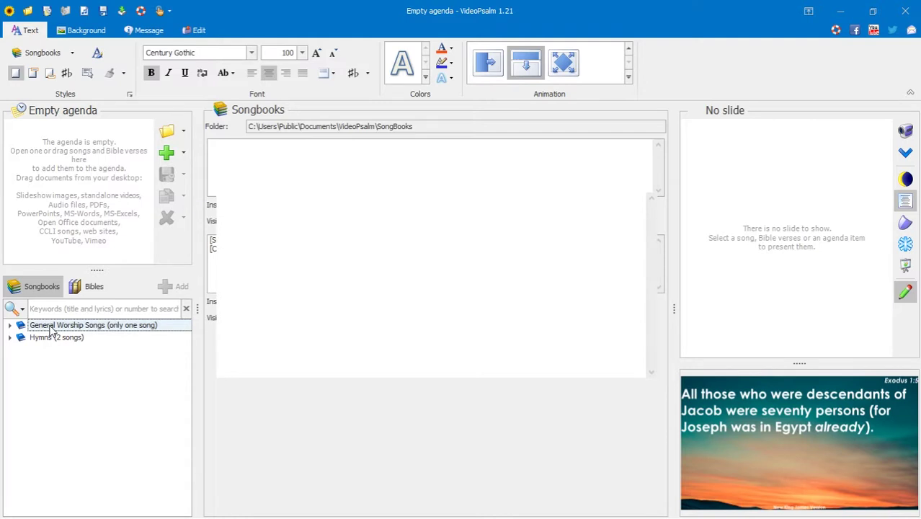
{"action": "left_click", "coordinate": [14, 325]}
{"action": "key", "text": "Down"}
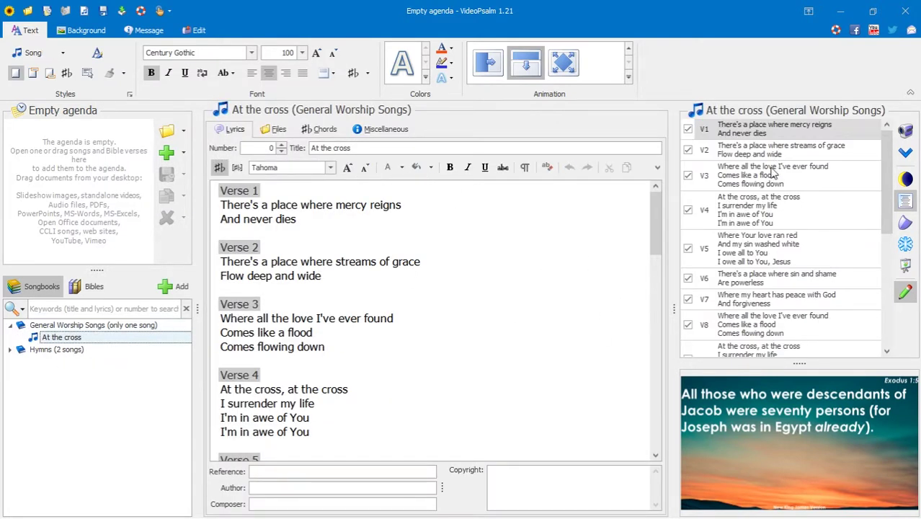
{"action": "key", "text": "Down"}
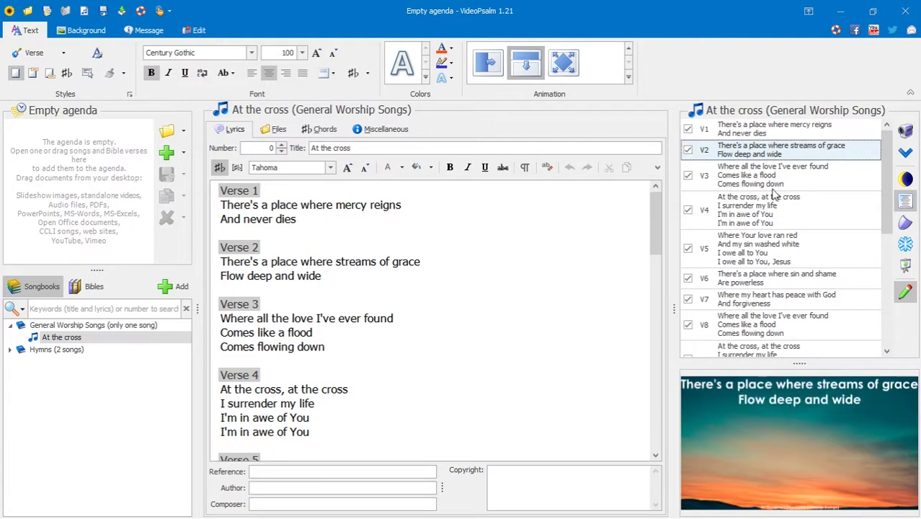
{"action": "left_click", "coordinate": [766, 268]}
{"action": "left_click", "coordinate": [764, 302]}
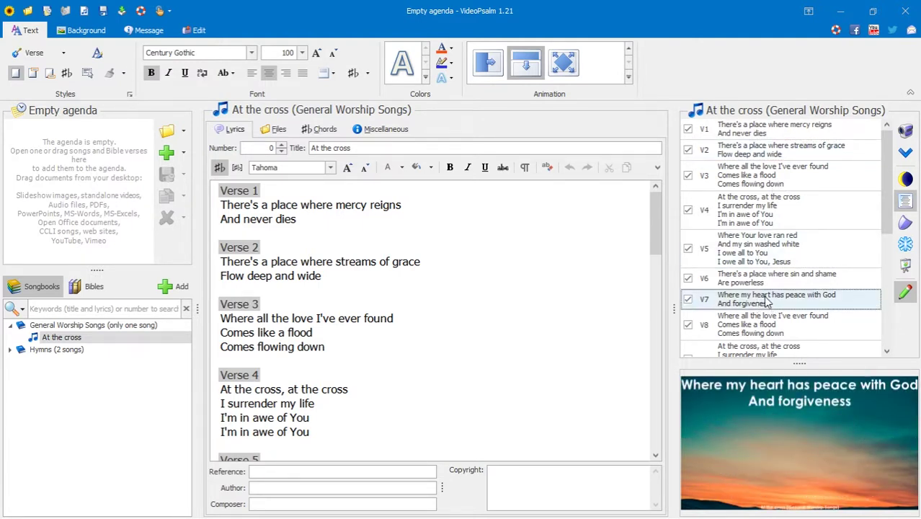
Step: Compare the Songbooks and Bibles style levels by switching between the two libraries, ending on Bibles
{"action": "left_click", "coordinate": [94, 287]}
{"action": "left_click", "coordinate": [41, 287]}
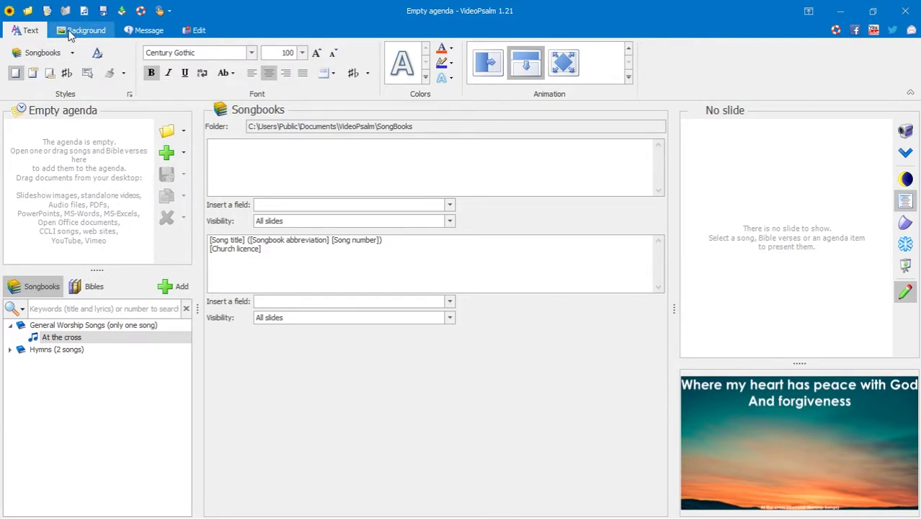
{"action": "left_click", "coordinate": [42, 289]}
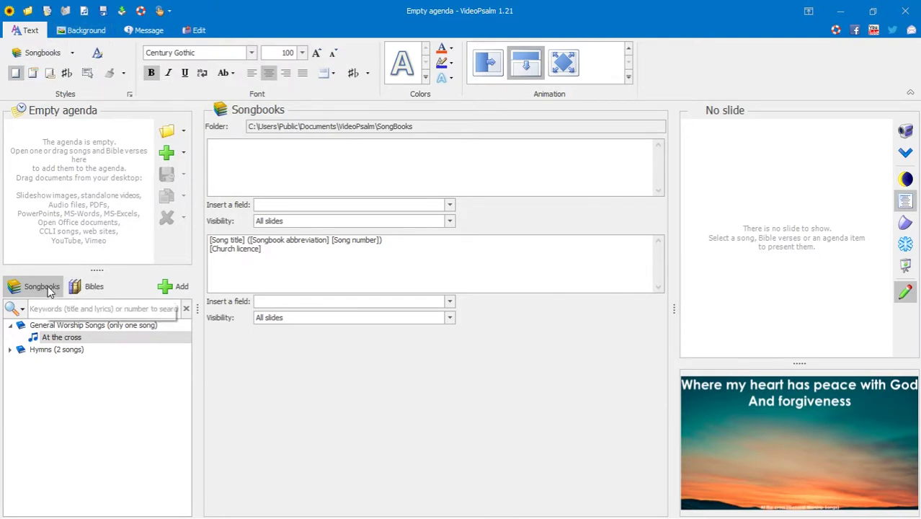
{"action": "left_click", "coordinate": [87, 287]}
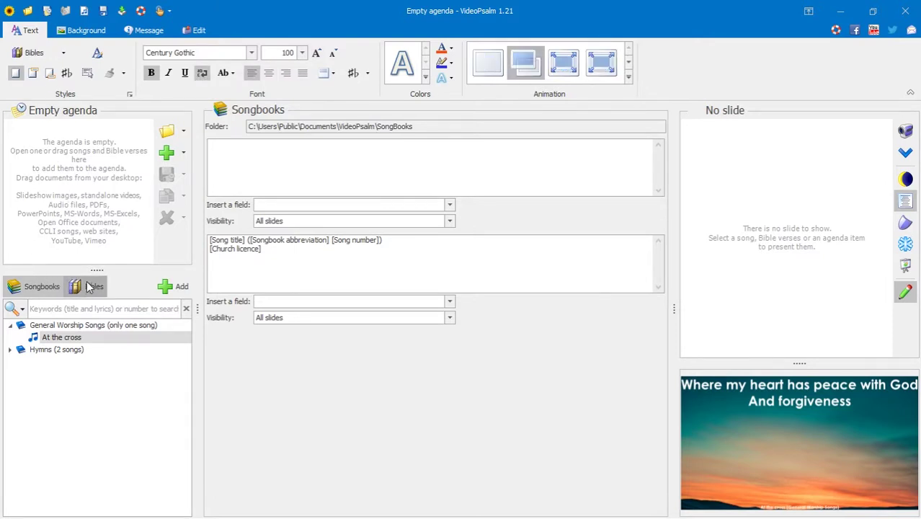
{"action": "left_click", "coordinate": [38, 286]}
{"action": "left_click", "coordinate": [86, 288]}
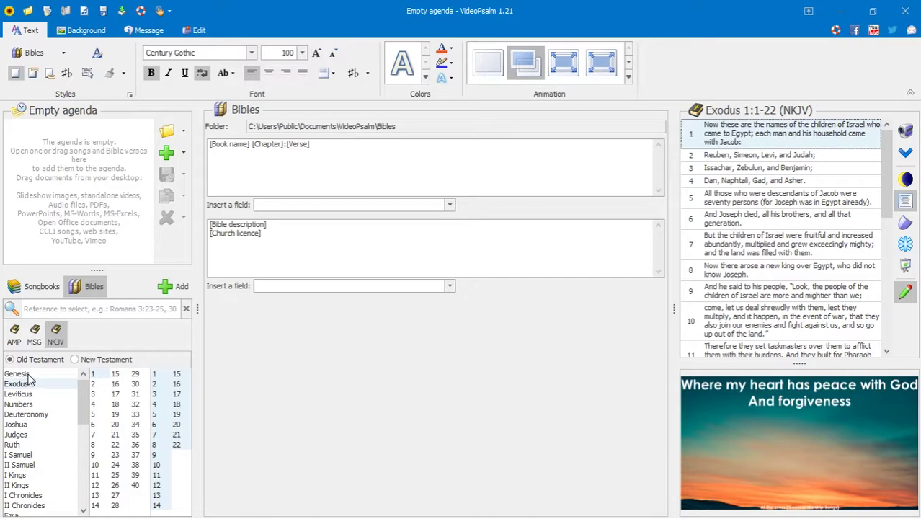
Step: View the book Judges and the MSG, AMP and NKJV Bibles to show the Book and Bible style levels
{"action": "left_click", "coordinate": [27, 374]}
{"action": "left_click", "coordinate": [30, 436]}
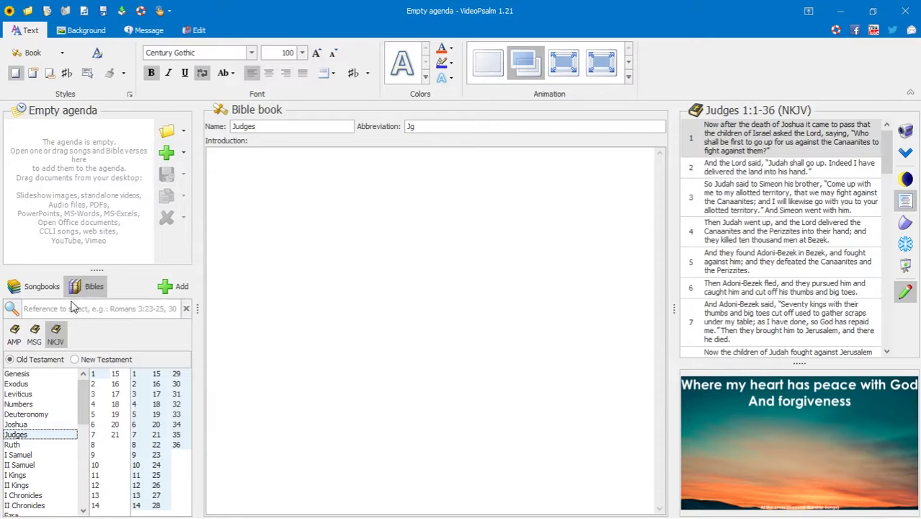
{"action": "left_click", "coordinate": [57, 331]}
{"action": "left_click", "coordinate": [34, 332]}
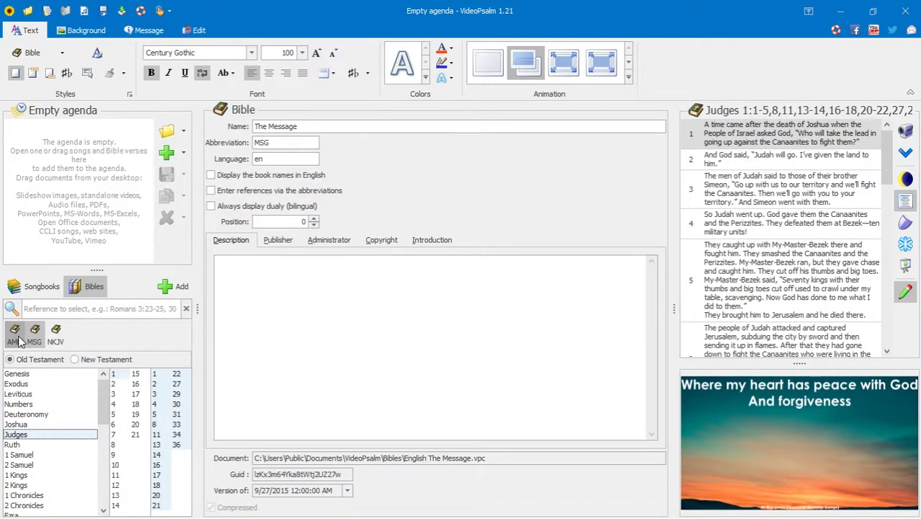
{"action": "left_click", "coordinate": [15, 332]}
{"action": "left_click", "coordinate": [35, 336]}
{"action": "left_click", "coordinate": [55, 336]}
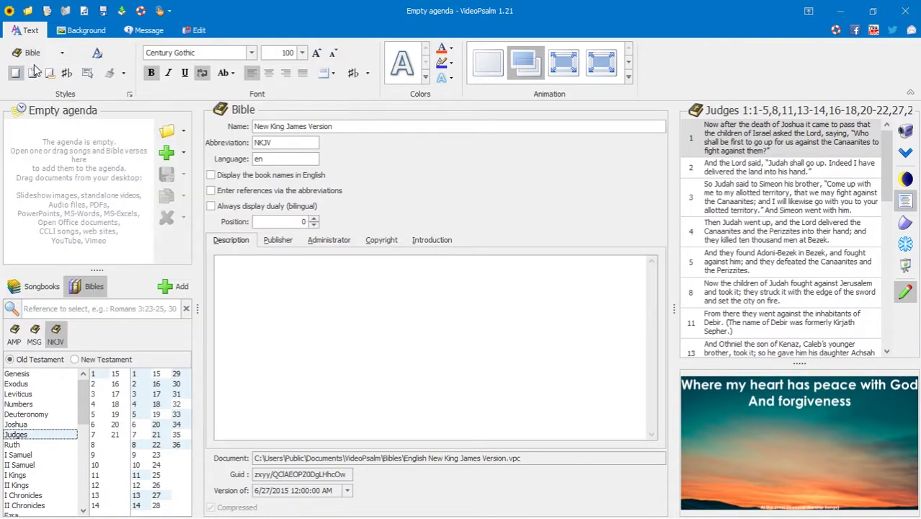
Step: Select the Bibles style level and set its background to the dark purple video
{"action": "left_click", "coordinate": [89, 286]}
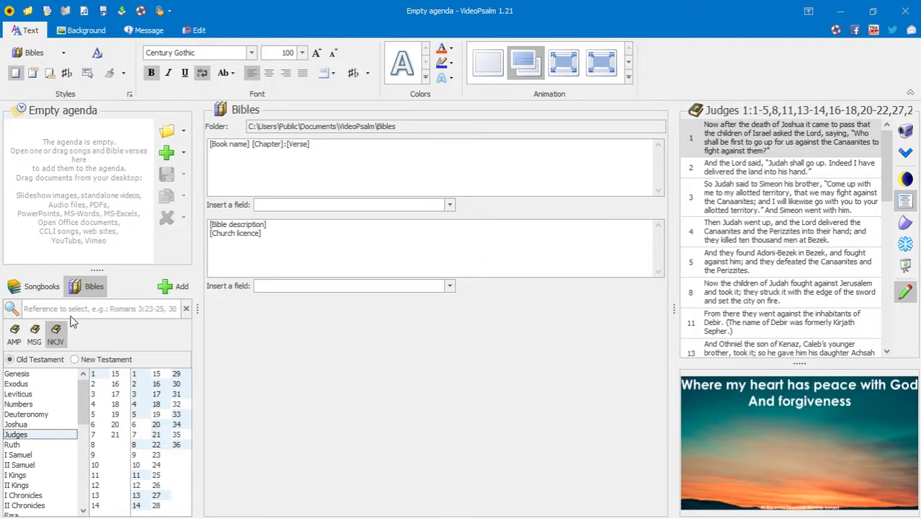
{"action": "left_click", "coordinate": [62, 54]}
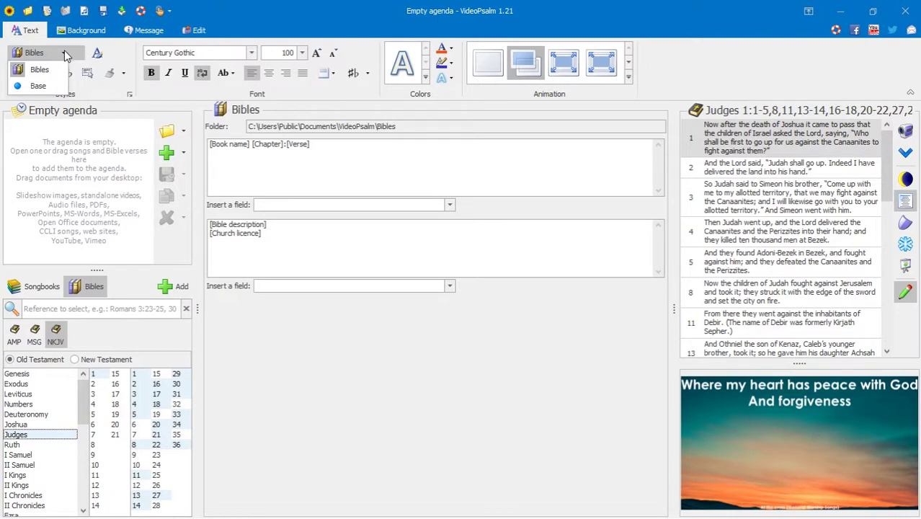
{"action": "left_click", "coordinate": [65, 51]}
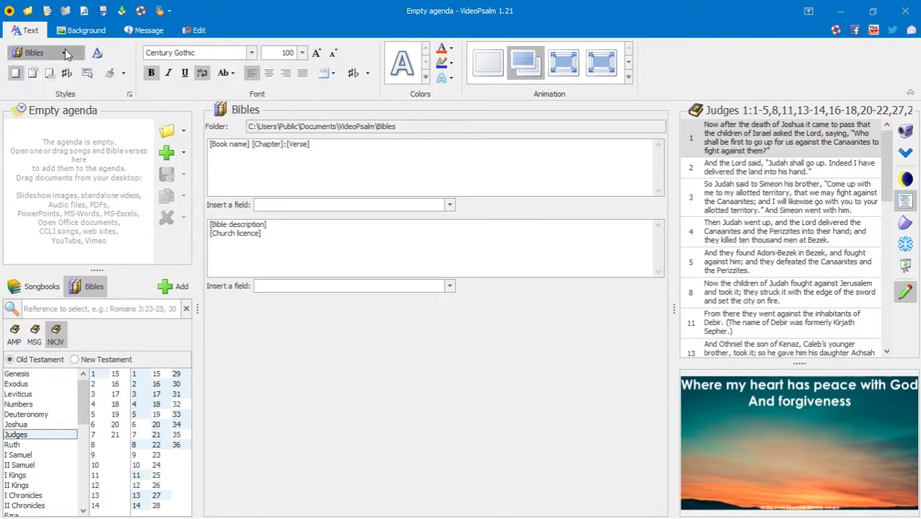
{"action": "left_click", "coordinate": [97, 30]}
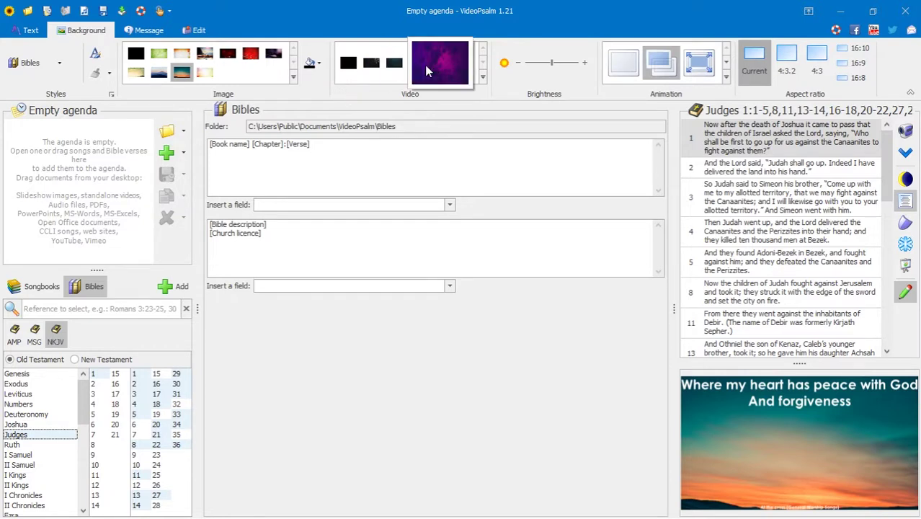
{"action": "left_click", "coordinate": [439, 64]}
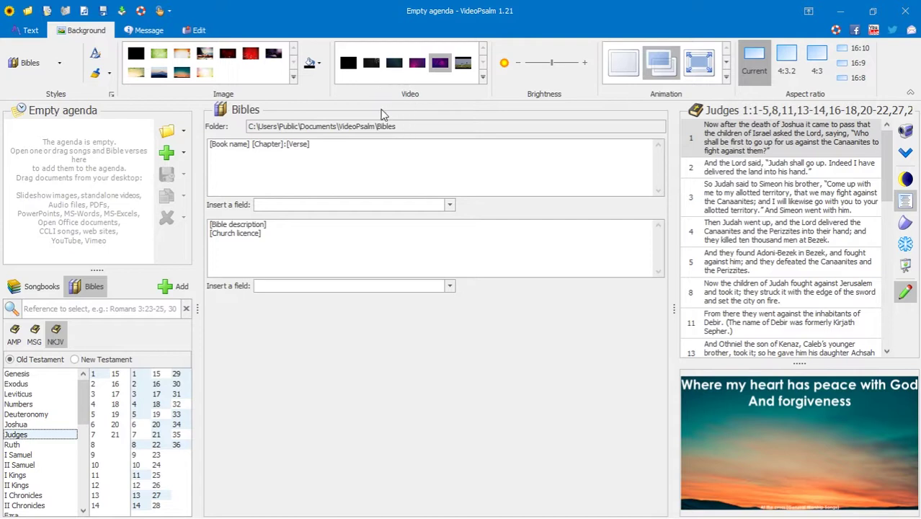
{"action": "mouse_move", "coordinate": [441, 70]}
Step: Preview Ruth 1:4 in the NKJV Bible and check the list of style levels available for the verse
{"action": "left_click", "coordinate": [15, 445]}
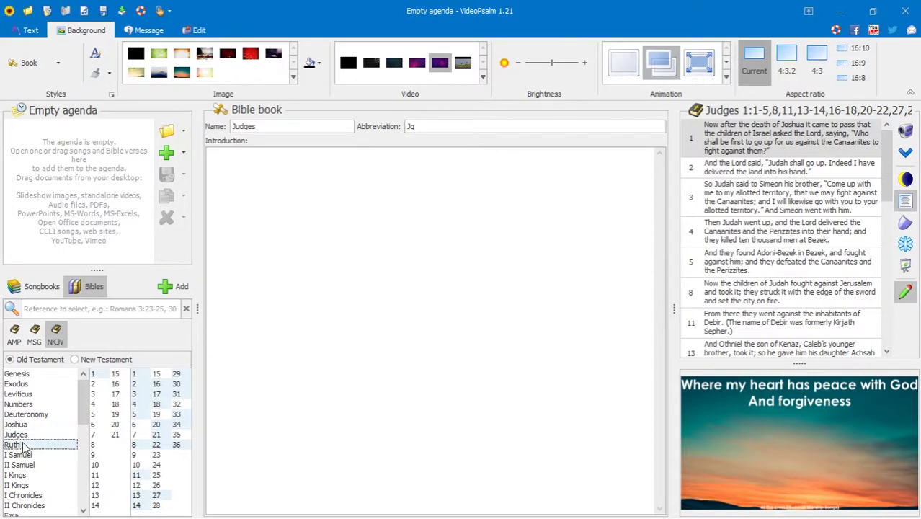
{"action": "left_click", "coordinate": [738, 238]}
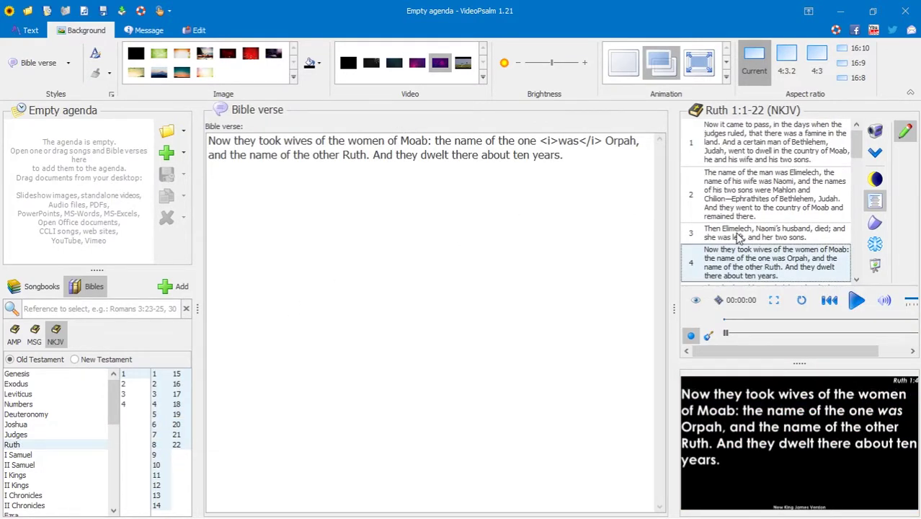
{"action": "left_click", "coordinate": [43, 63]}
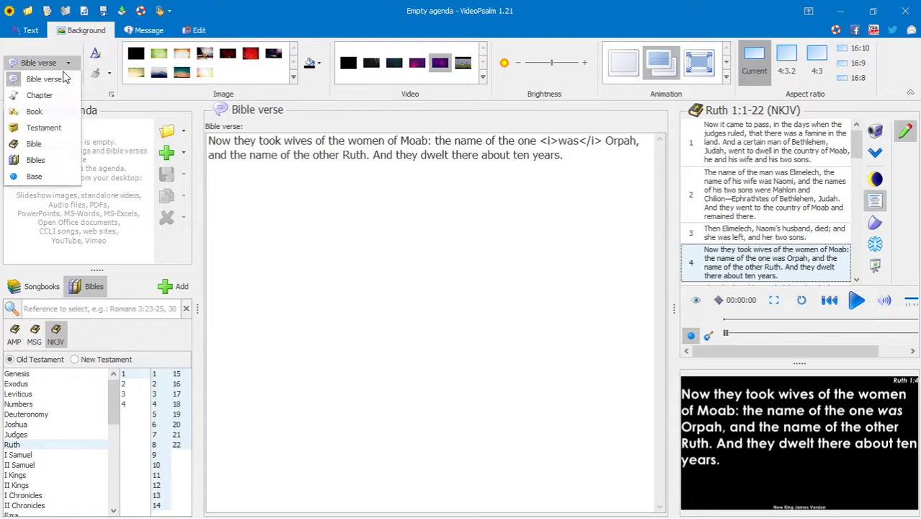
{"action": "left_click", "coordinate": [564, 358]}
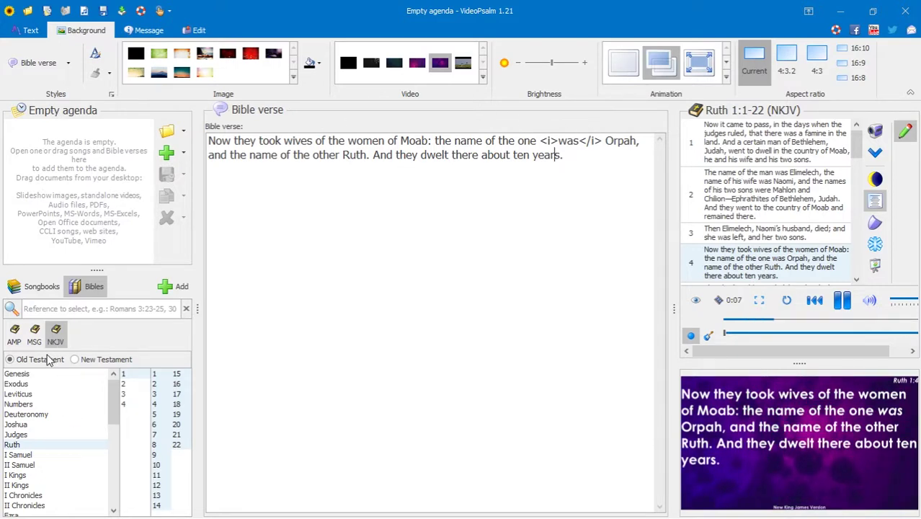
Step: Preview Joshua 1:4 in the AMP Bible to check its background
{"action": "left_click", "coordinate": [16, 334]}
{"action": "left_click", "coordinate": [36, 405]}
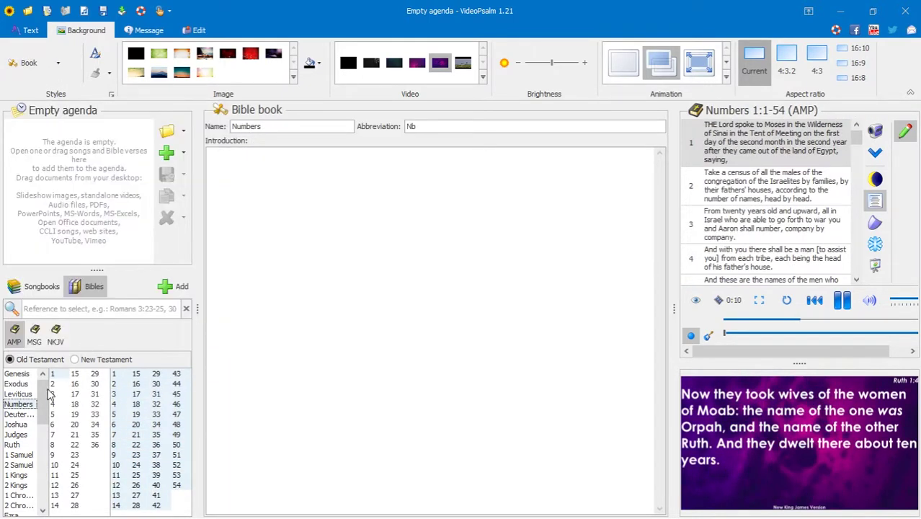
{"action": "left_click", "coordinate": [15, 425]}
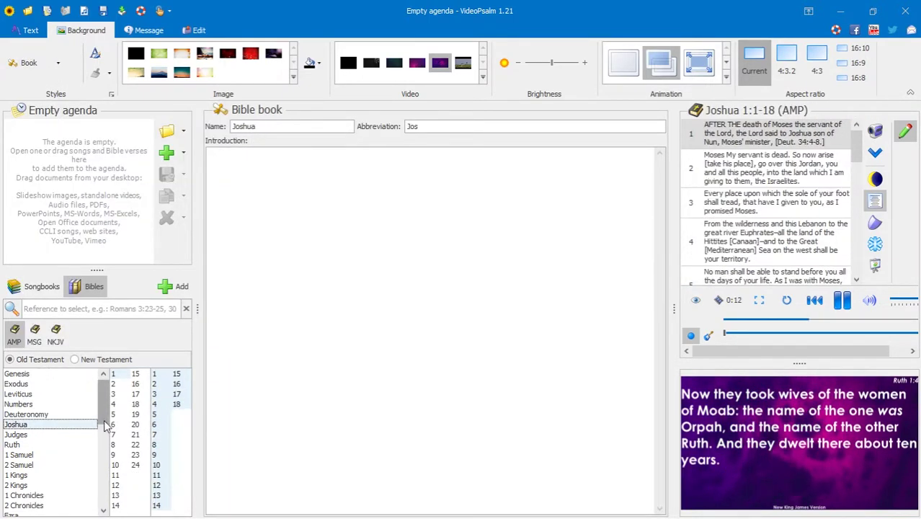
{"action": "double_click", "coordinate": [761, 245]}
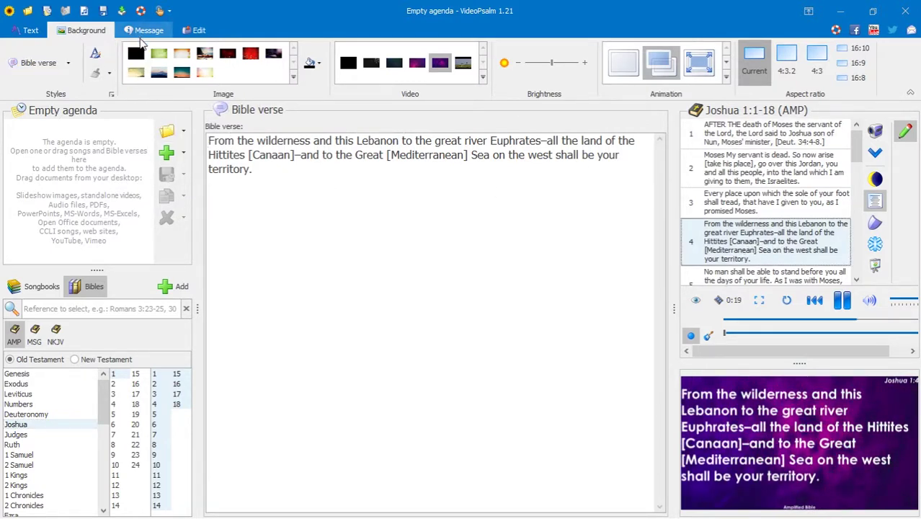
Step: Browse the Old Testament books of the AMP Bible and open Deuteronomy 4:19
{"action": "left_click", "coordinate": [40, 374]}
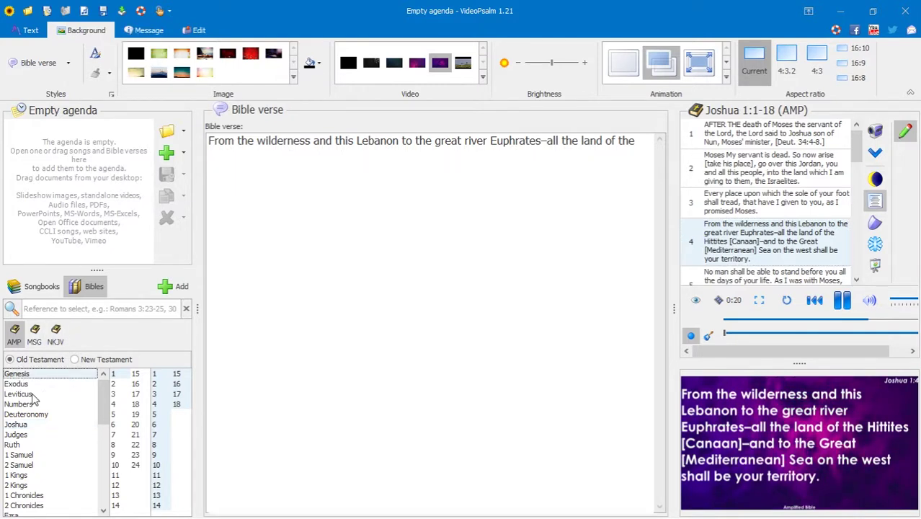
{"action": "left_click", "coordinate": [33, 416]}
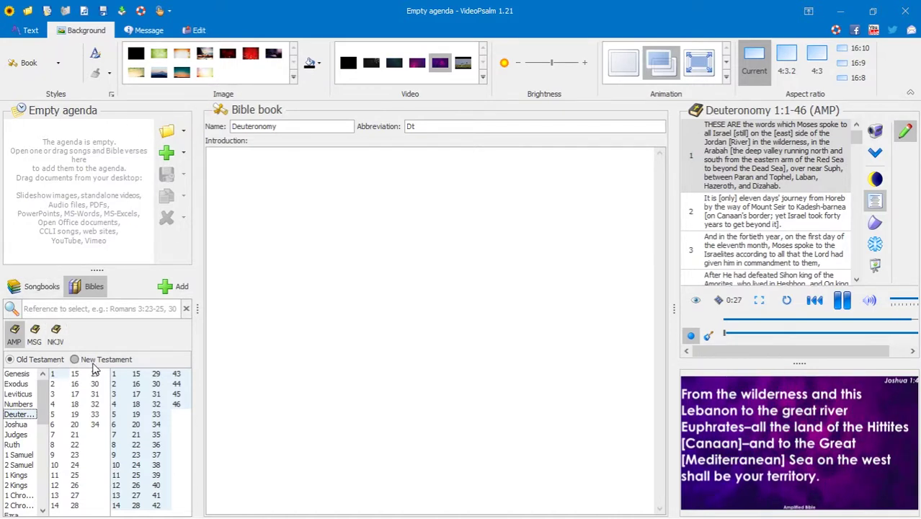
{"action": "left_click", "coordinate": [65, 365]}
{"action": "left_click", "coordinate": [76, 364]}
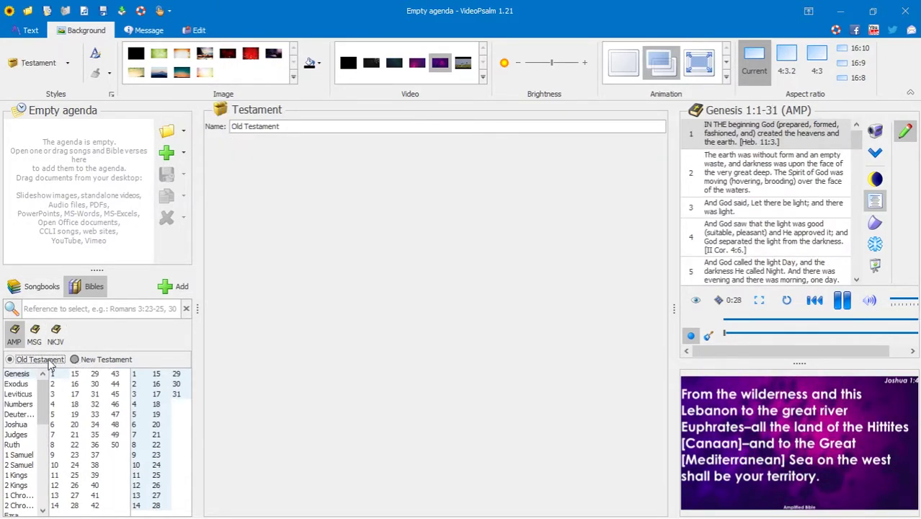
{"action": "left_click", "coordinate": [75, 363]}
{"action": "left_click", "coordinate": [75, 366]}
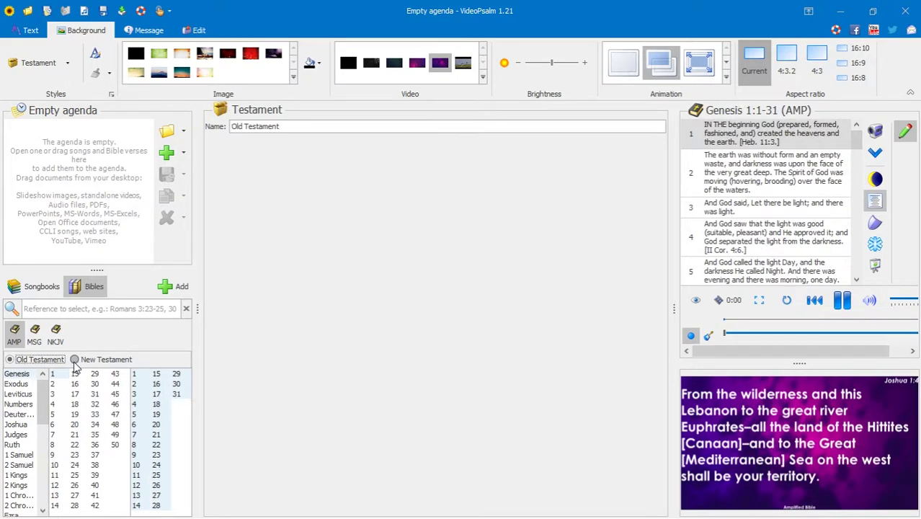
{"action": "left_click", "coordinate": [18, 385]}
{"action": "left_click", "coordinate": [27, 415]}
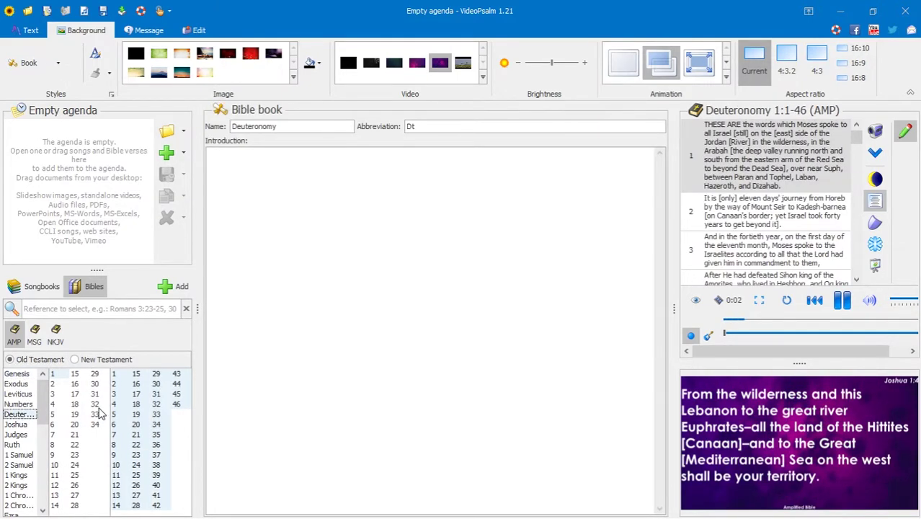
{"action": "left_click", "coordinate": [53, 405]}
{"action": "left_click", "coordinate": [136, 414]}
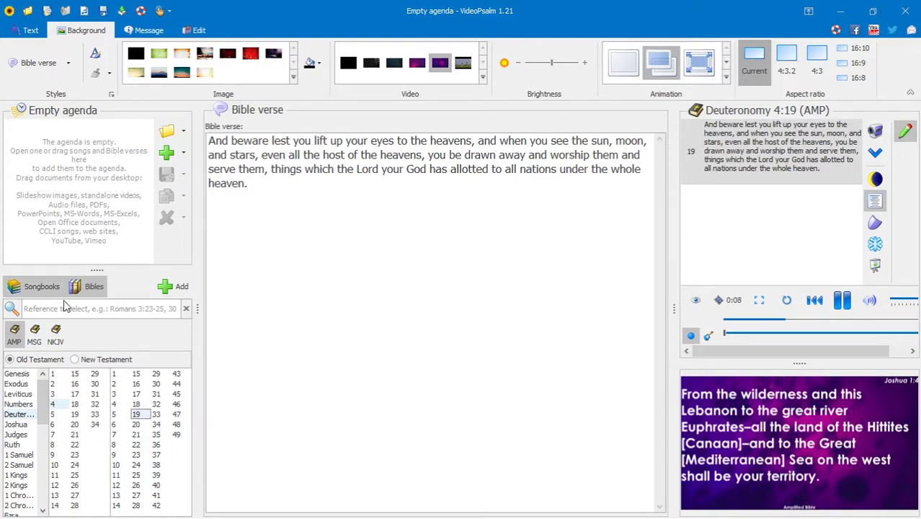
Step: Show Deuteronomy 4:19 in the NKJV Bible and give that verse the dark green video background
{"action": "left_click", "coordinate": [57, 334]}
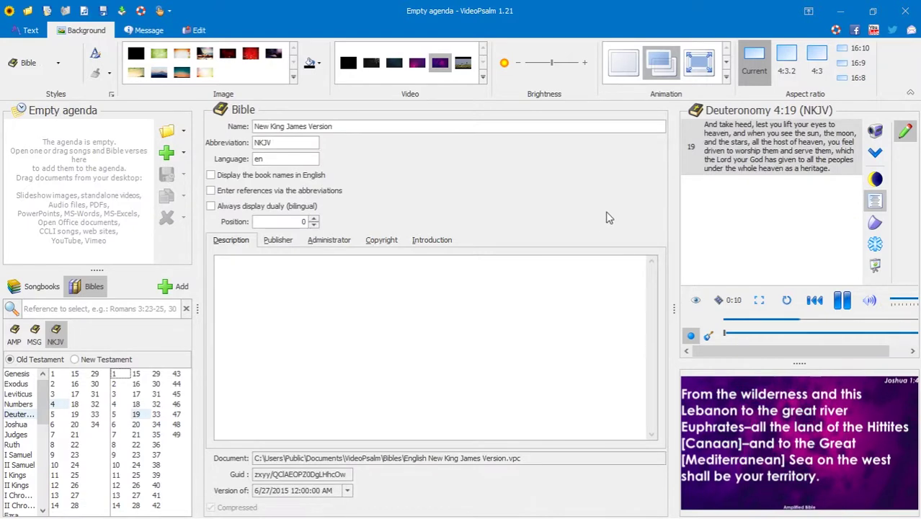
{"action": "left_click", "coordinate": [748, 167]}
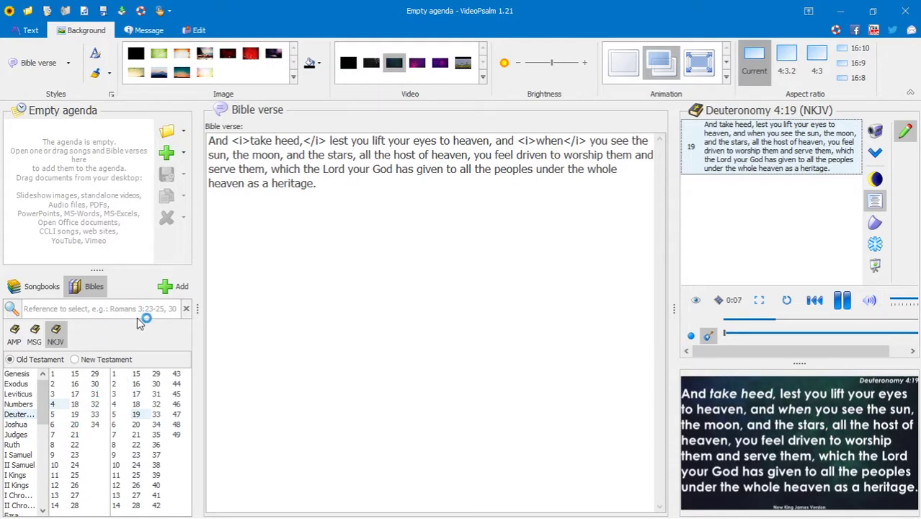
Step: Open Numbers 1 in the NKJV Bible and give verse 2 the dark green video background
{"action": "left_click", "coordinate": [53, 405]}
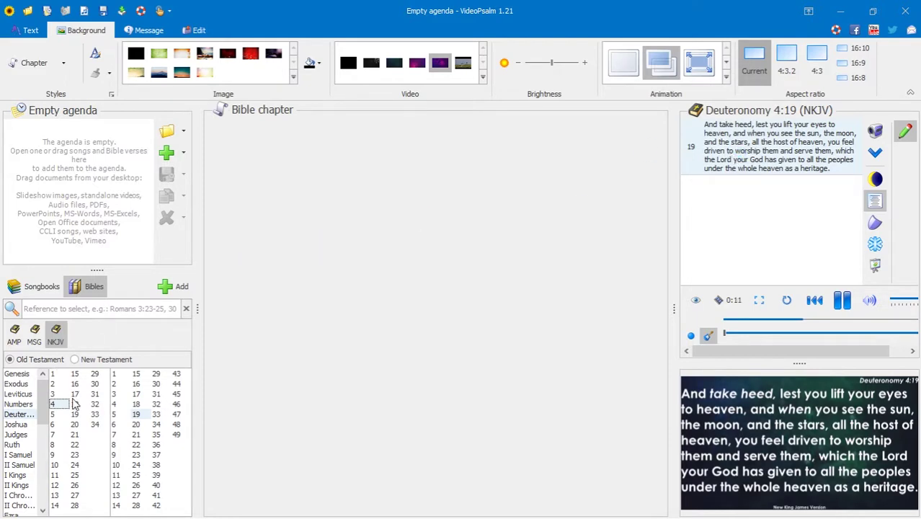
{"action": "left_click", "coordinate": [58, 415]}
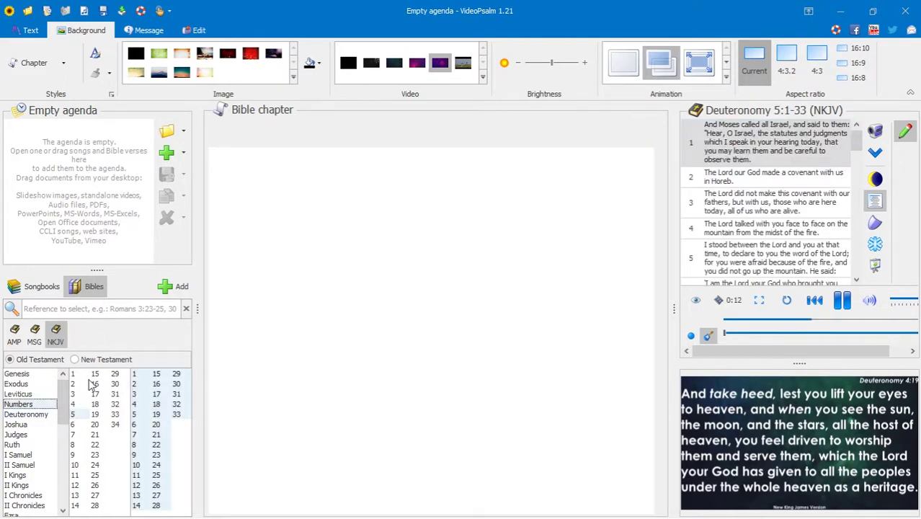
{"action": "left_click", "coordinate": [772, 193]}
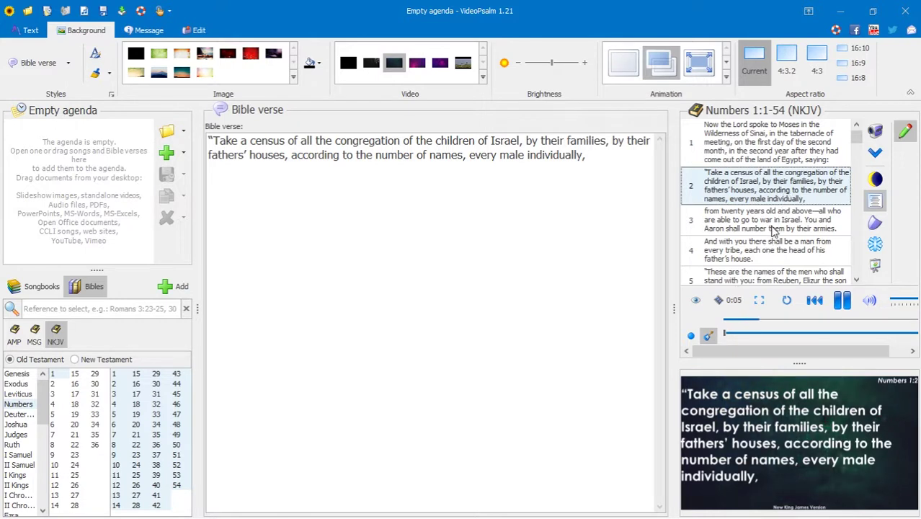
Step: Preview Numbers 1:3, look at its style level list, and return to verse 2 to compare backgrounds
{"action": "left_click", "coordinate": [773, 229]}
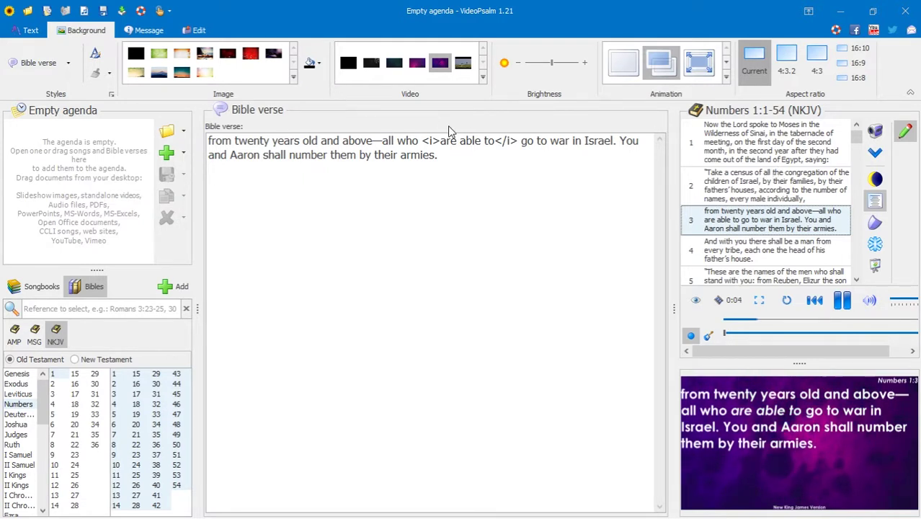
{"action": "left_click", "coordinate": [70, 65]}
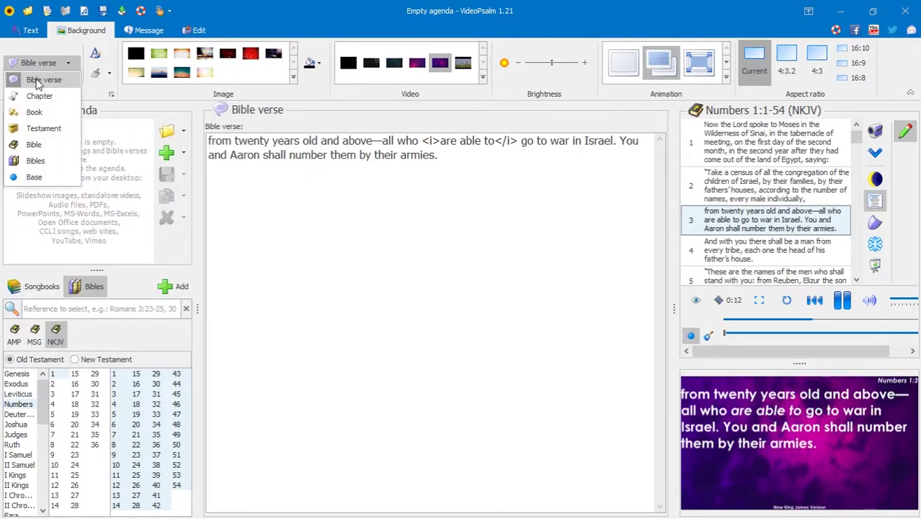
{"action": "double_click", "coordinate": [735, 191]}
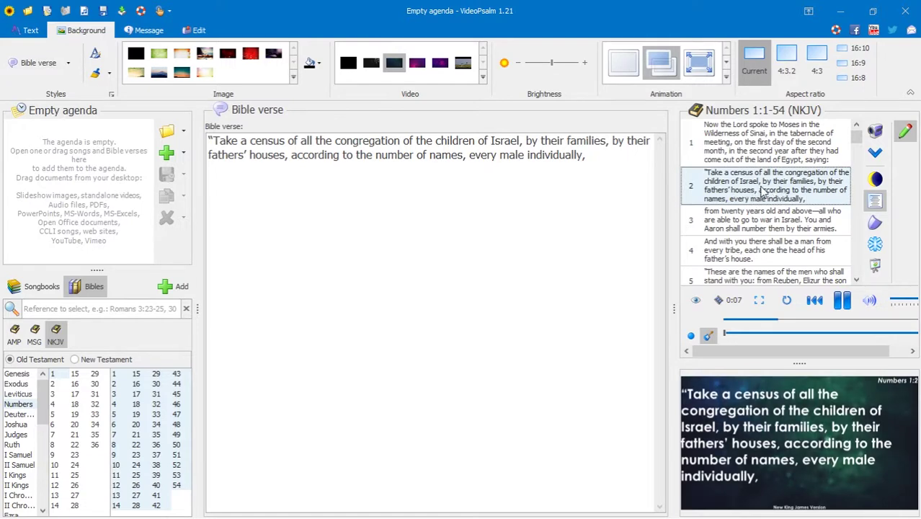
Step: Set the dark green video background at the Bibles style level
{"action": "left_click", "coordinate": [62, 65]}
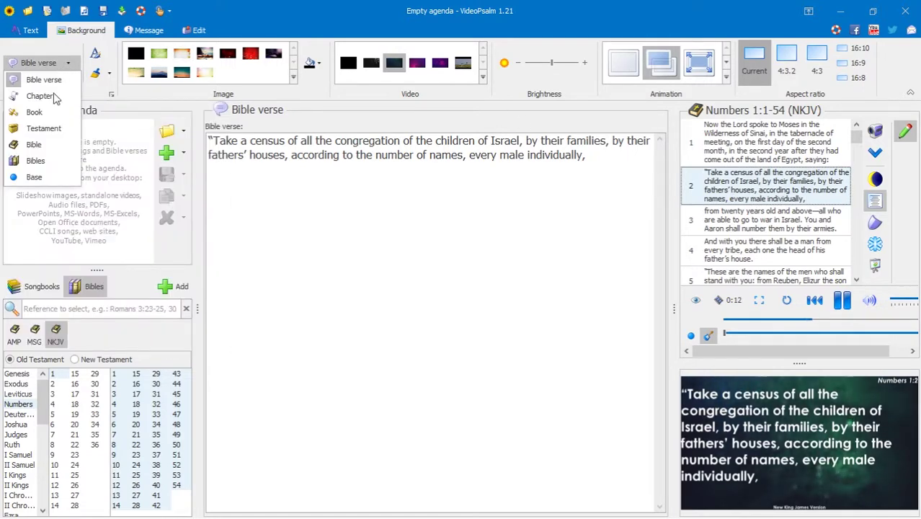
{"action": "left_click", "coordinate": [36, 160]}
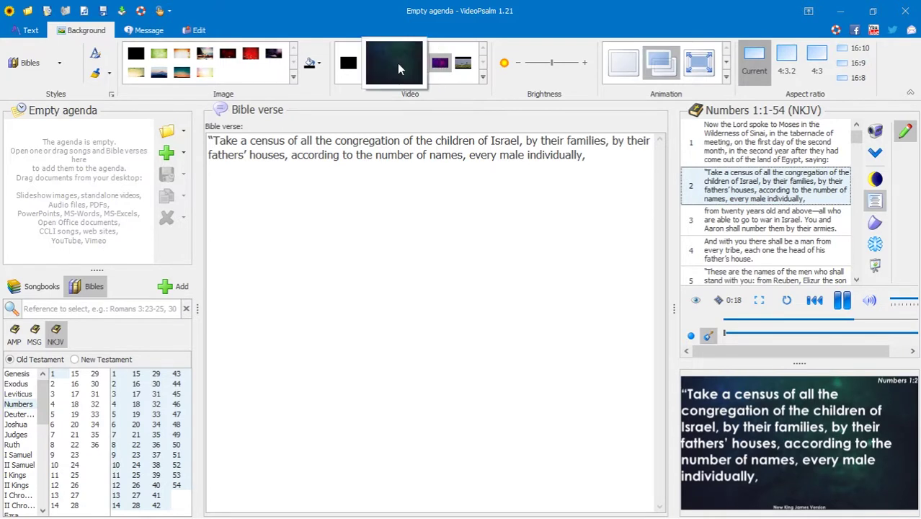
{"action": "left_click", "coordinate": [396, 63]}
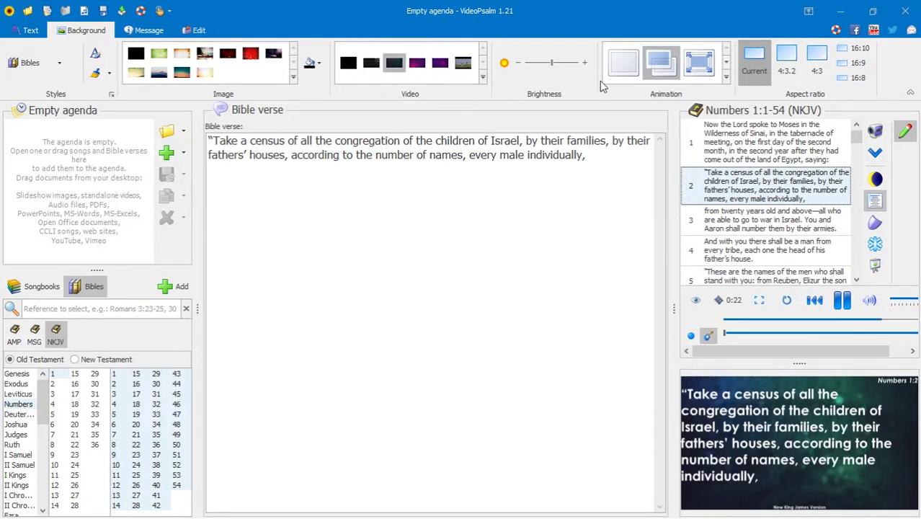
Step: Preview Numbers 1:3 to 1:5 to check the Bibles level background, and return to verse 2
{"action": "left_click", "coordinate": [738, 221]}
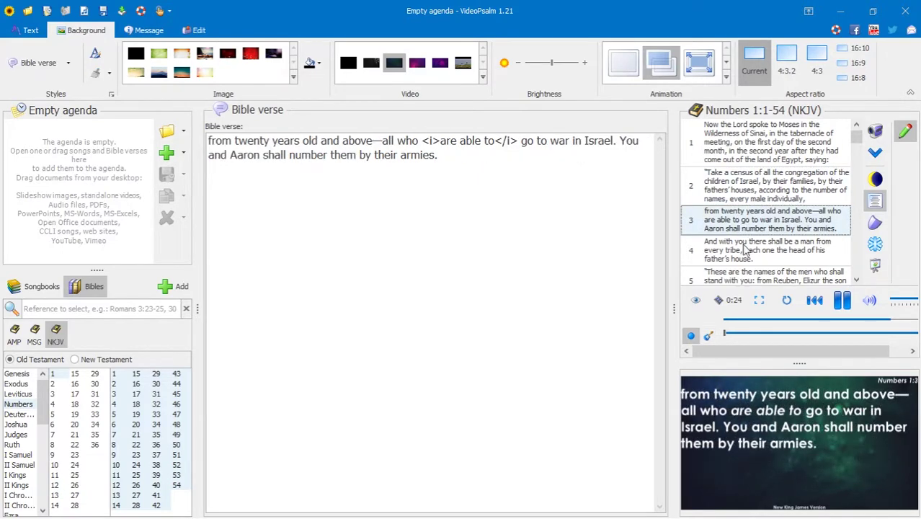
{"action": "left_click", "coordinate": [750, 256]}
{"action": "left_click", "coordinate": [750, 278]}
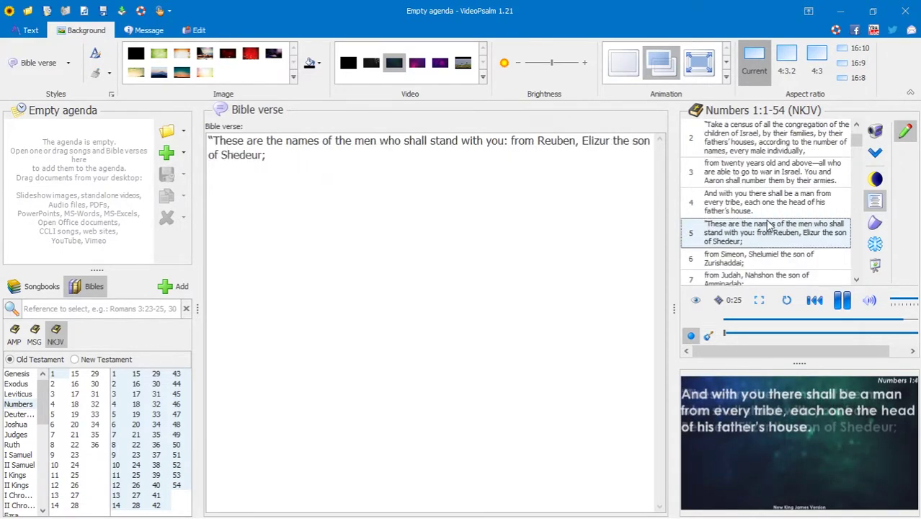
{"action": "left_click", "coordinate": [775, 184]}
{"action": "left_click", "coordinate": [777, 147]}
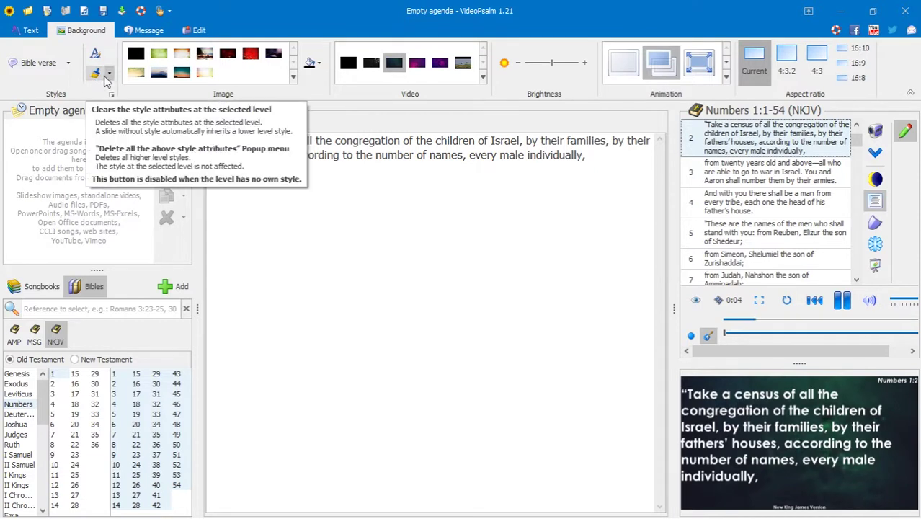
Step: Reset the Base level background style to its standard value
{"action": "left_click", "coordinate": [70, 62]}
{"action": "left_click", "coordinate": [41, 179]}
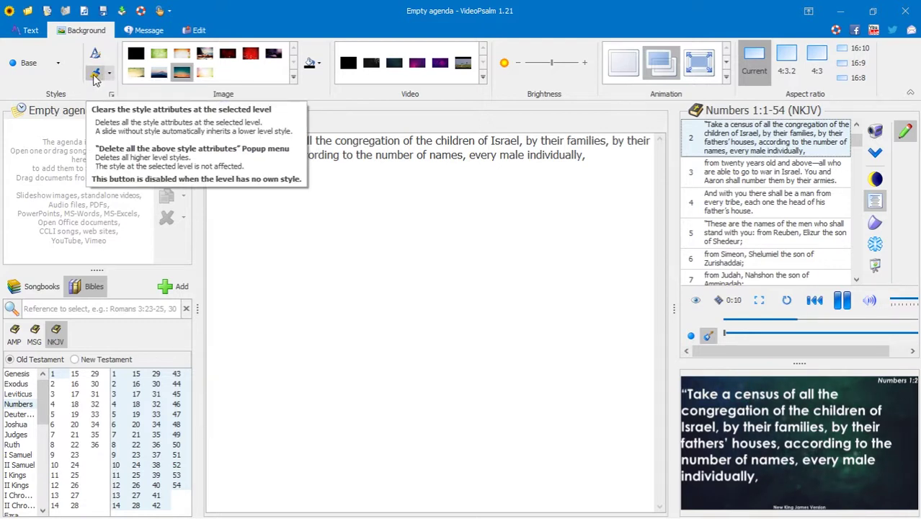
{"action": "left_click", "coordinate": [95, 75]}
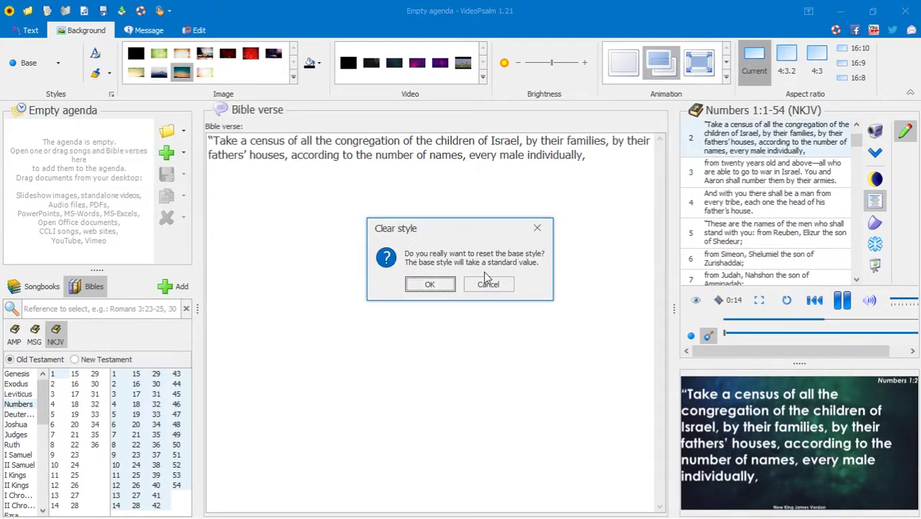
{"action": "left_click", "coordinate": [426, 284]}
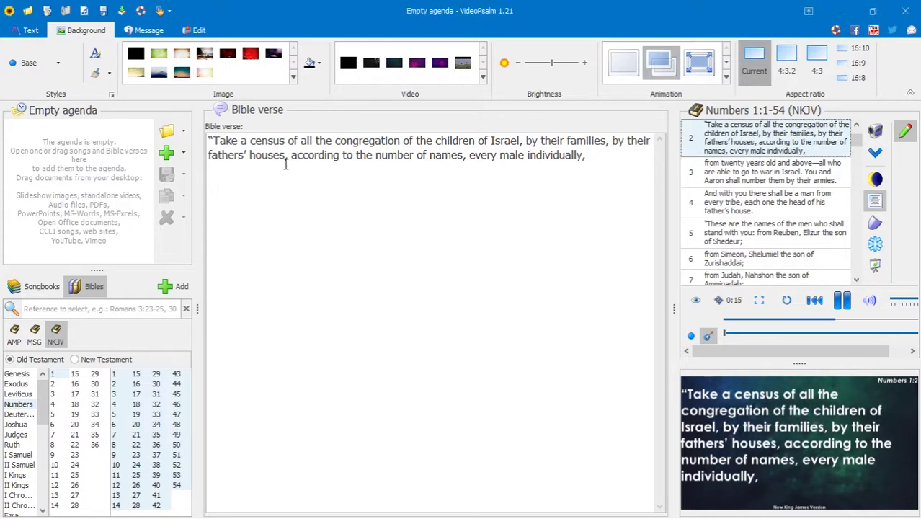
Step: Delete all background styles above the Base level and preview Numbers 1:7
{"action": "left_click", "coordinate": [108, 75]}
{"action": "left_click", "coordinate": [127, 92]}
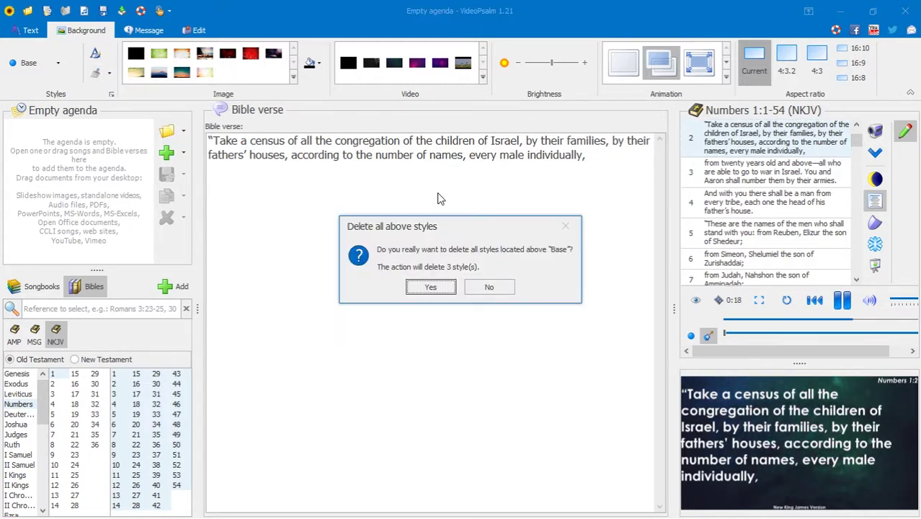
{"action": "left_click", "coordinate": [427, 285]}
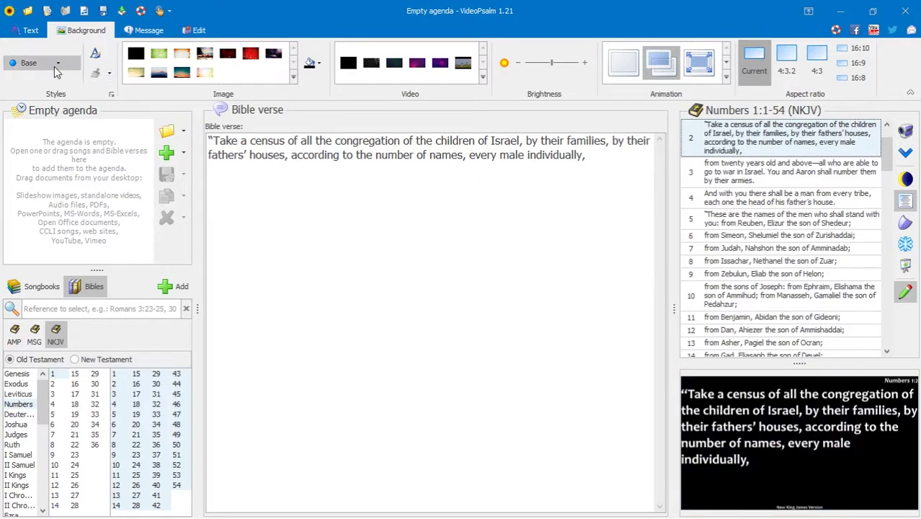
{"action": "left_click", "coordinate": [753, 205]}
{"action": "left_click", "coordinate": [760, 248]}
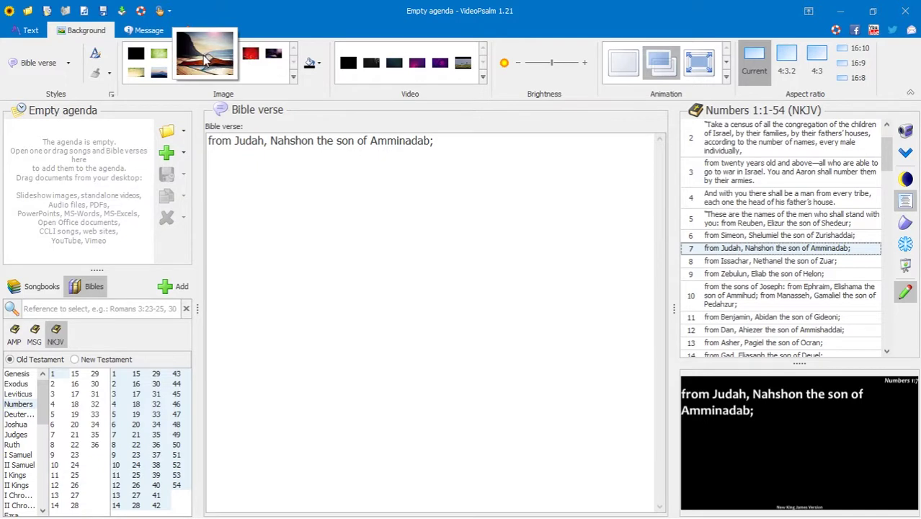
Step: Set the open book with heart-shaped pages as the Base level background image
{"action": "left_click", "coordinate": [62, 64]}
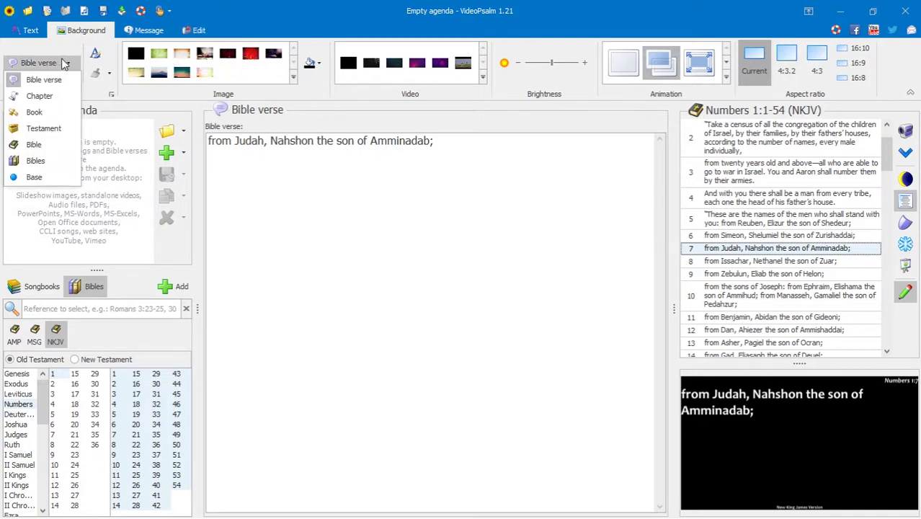
{"action": "left_click", "coordinate": [41, 180]}
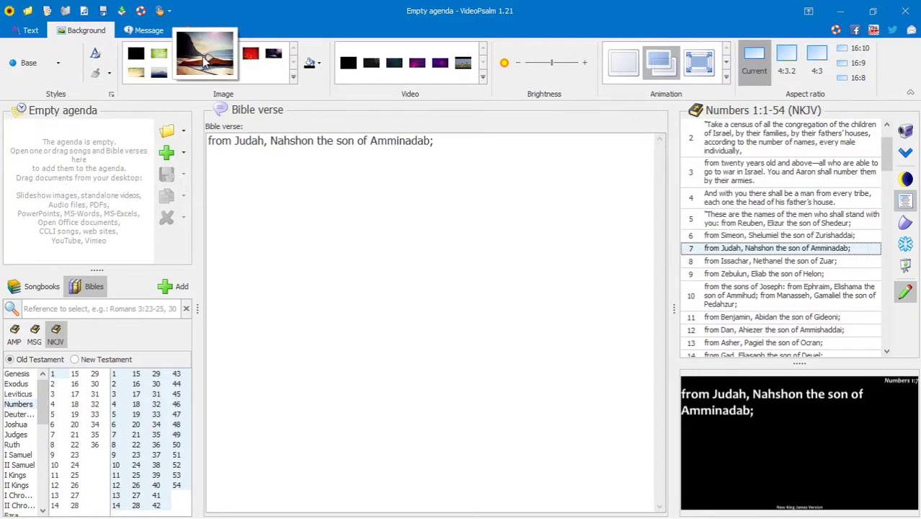
{"action": "left_click", "coordinate": [203, 56]}
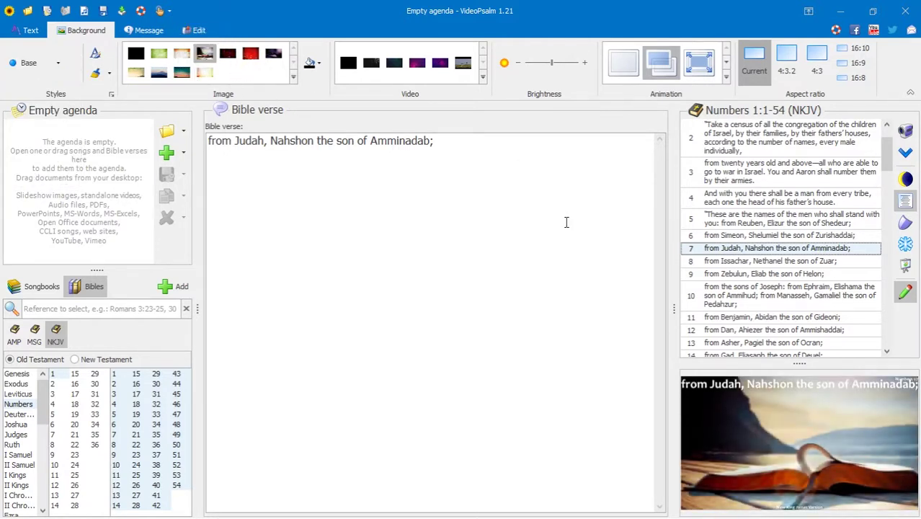
{"action": "left_click", "coordinate": [649, 196]}
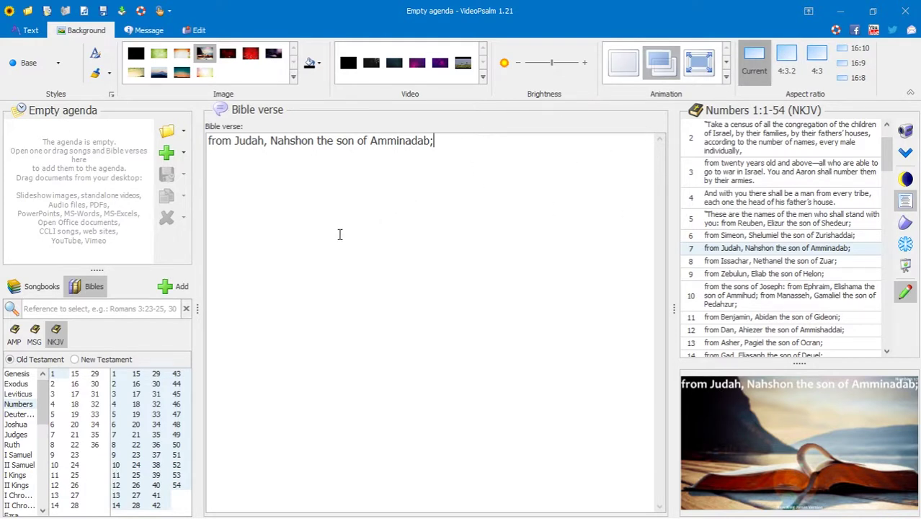
Step: Open the song At the cross from General Worship Songs and preview verse 2 to check the Base background
{"action": "left_click", "coordinate": [36, 286]}
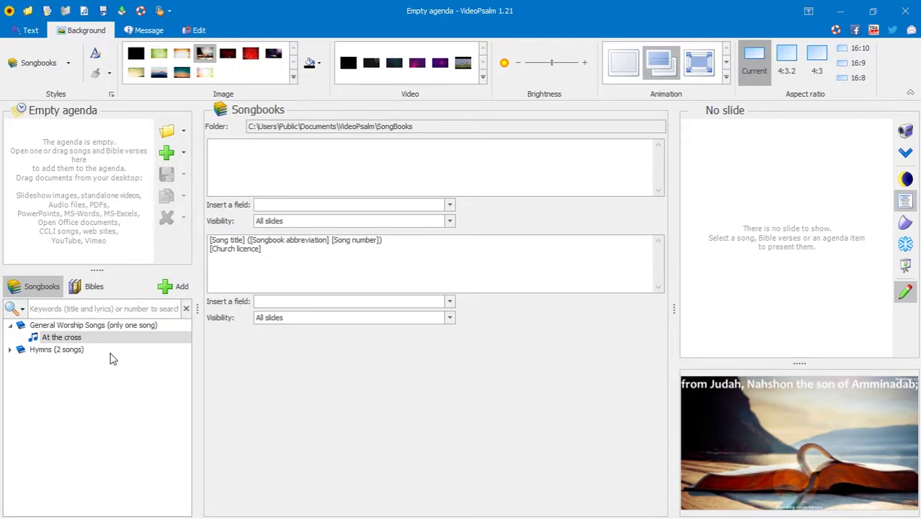
{"action": "left_click", "coordinate": [108, 350]}
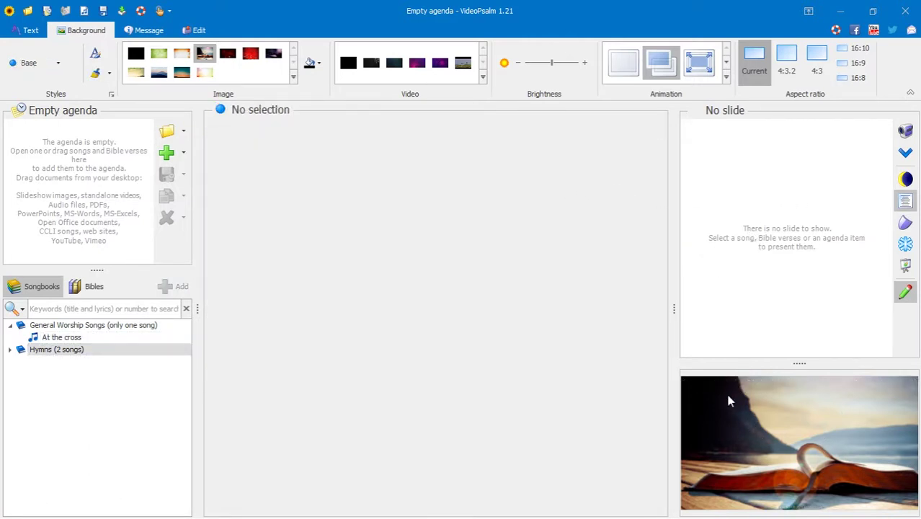
{"action": "left_click", "coordinate": [206, 60]}
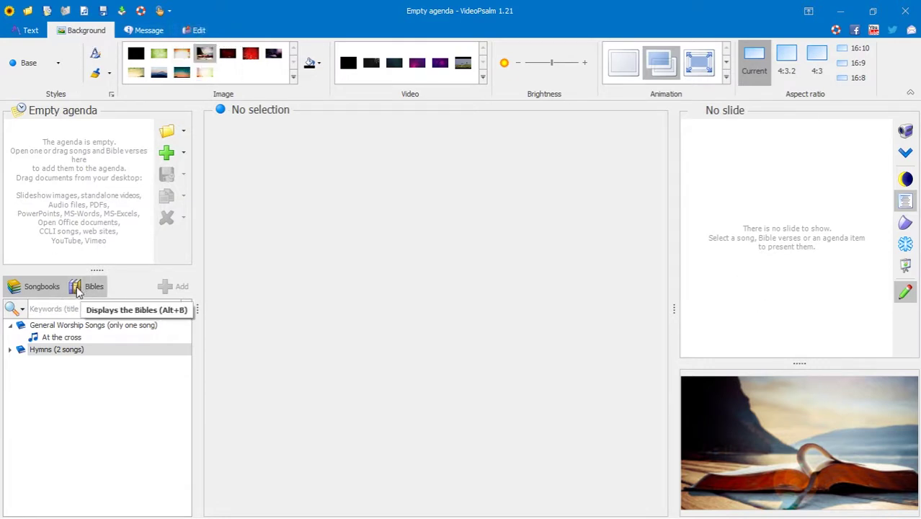
{"action": "left_click", "coordinate": [72, 338]}
{"action": "left_click", "coordinate": [755, 155]}
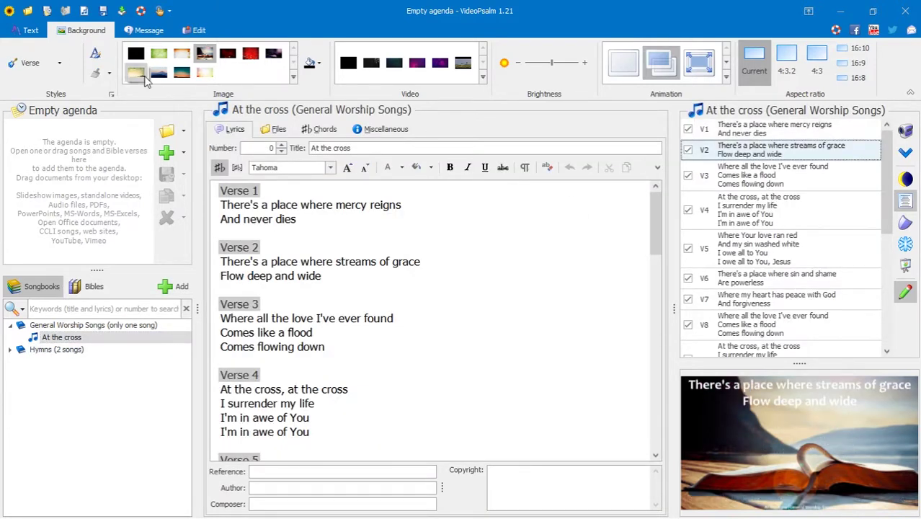
Step: Set the magenta and purple video background at the Songbooks style level
{"action": "left_click", "coordinate": [60, 67]}
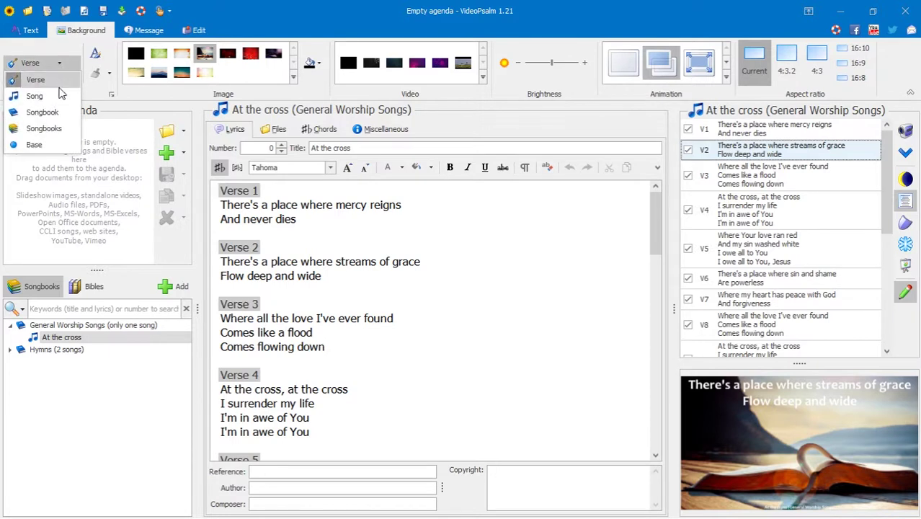
{"action": "left_click", "coordinate": [53, 127]}
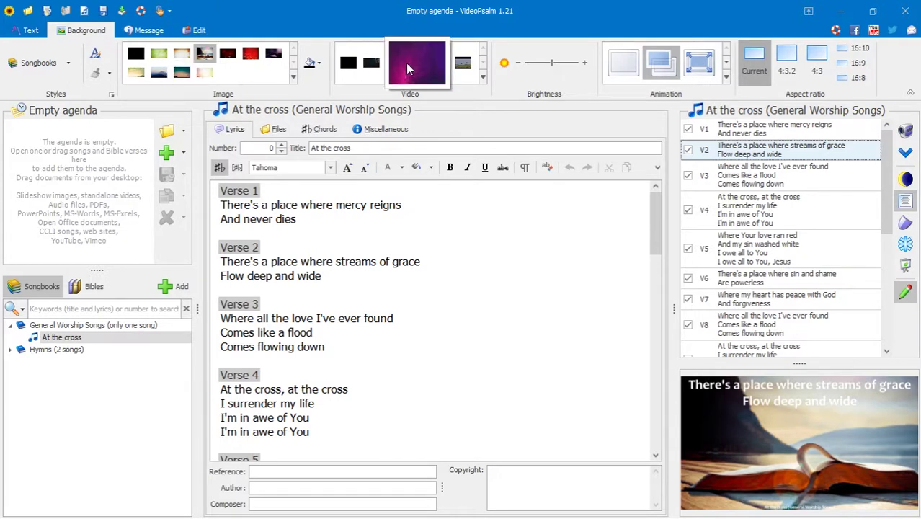
{"action": "left_click", "coordinate": [413, 61]}
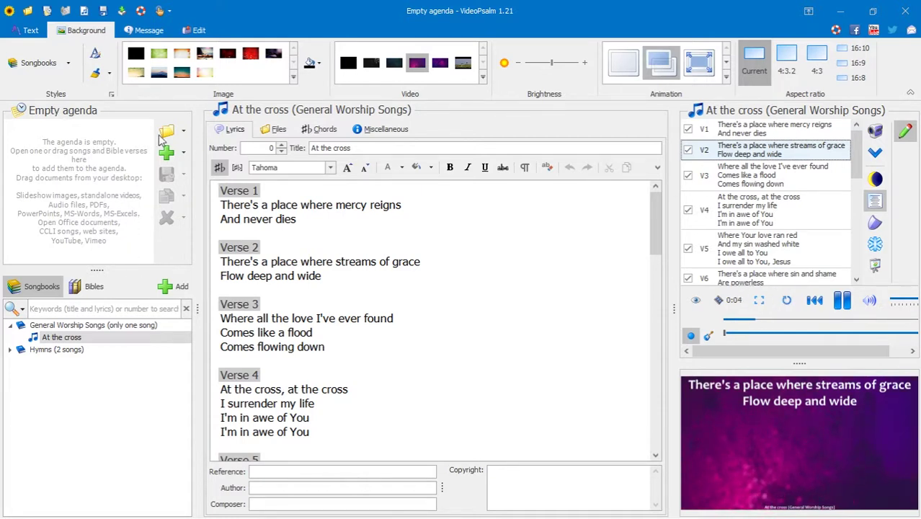
{"action": "left_click", "coordinate": [40, 63]}
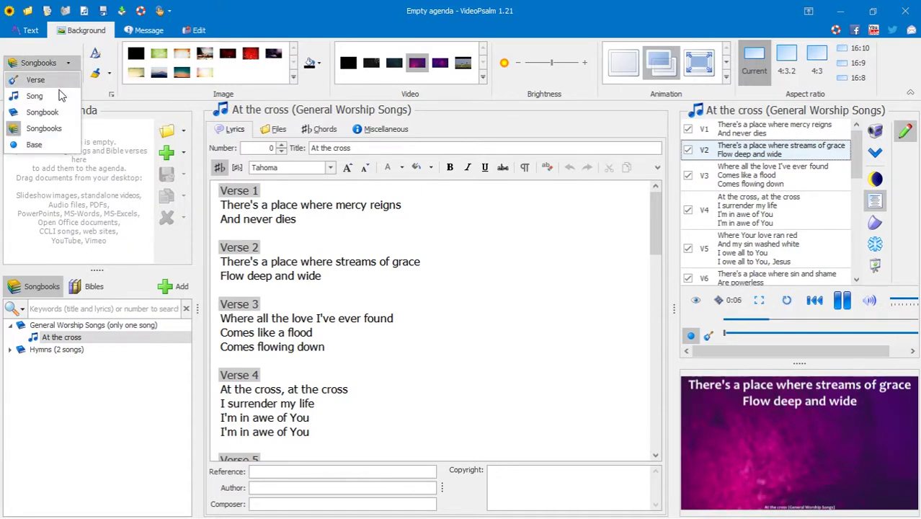
Step: Set the black video with white particles as the Bibles level background and preview Joshua 1:3 in the NKJV Bible
{"action": "left_click", "coordinate": [86, 286]}
{"action": "left_click", "coordinate": [87, 286]}
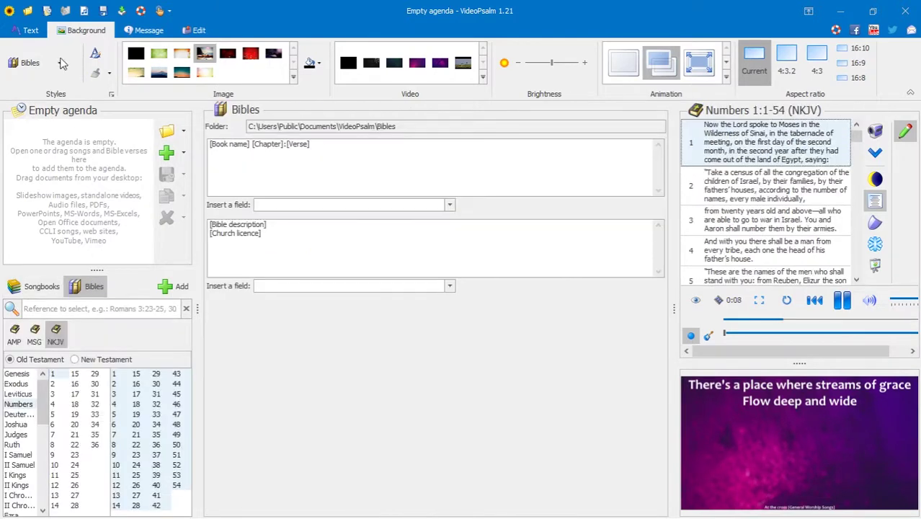
{"action": "mouse_move", "coordinate": [366, 62]}
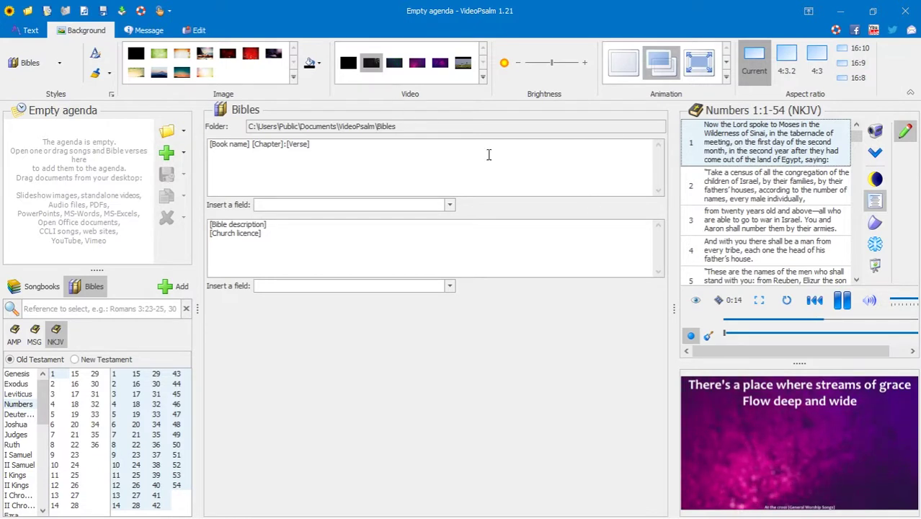
{"action": "left_click", "coordinate": [22, 425]}
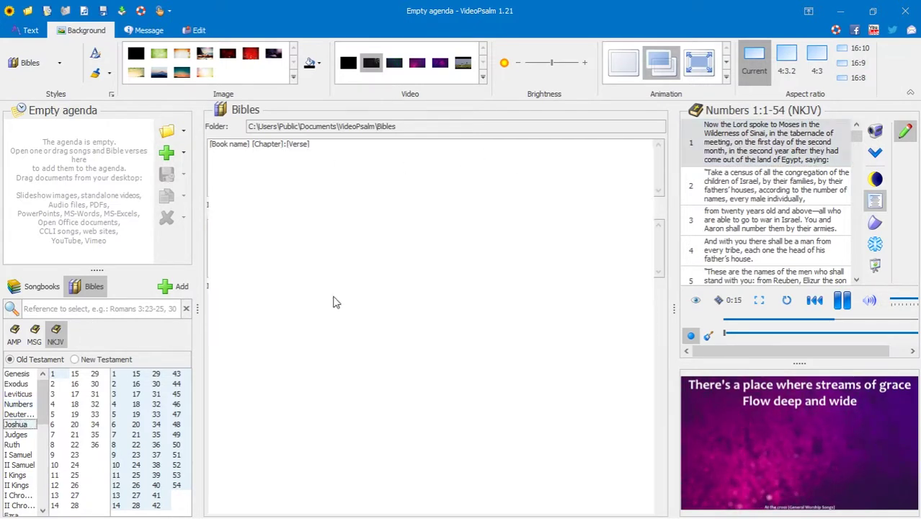
{"action": "left_click", "coordinate": [774, 210]}
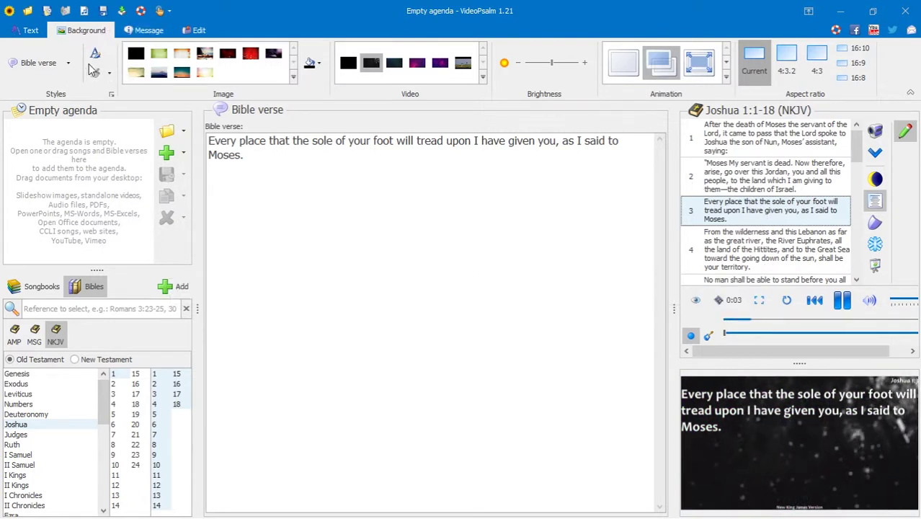
{"action": "left_click", "coordinate": [52, 67]}
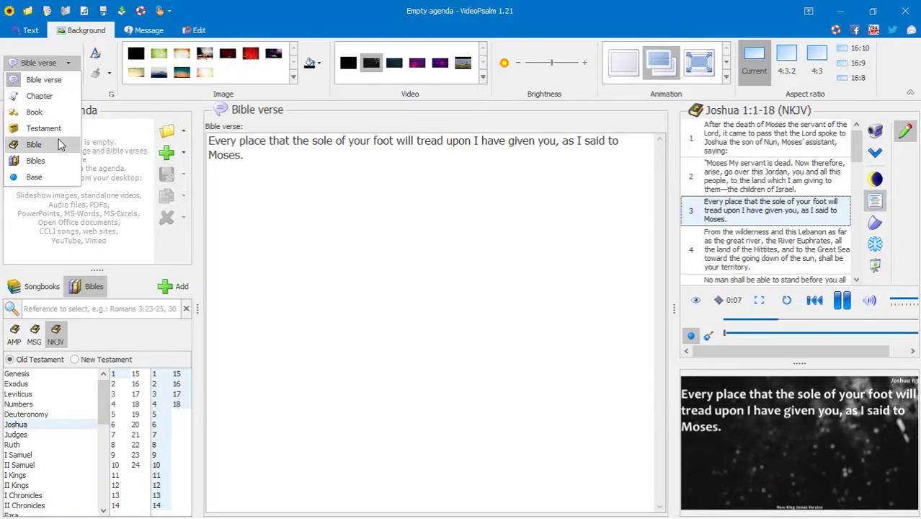
{"action": "key", "text": "Escape"}
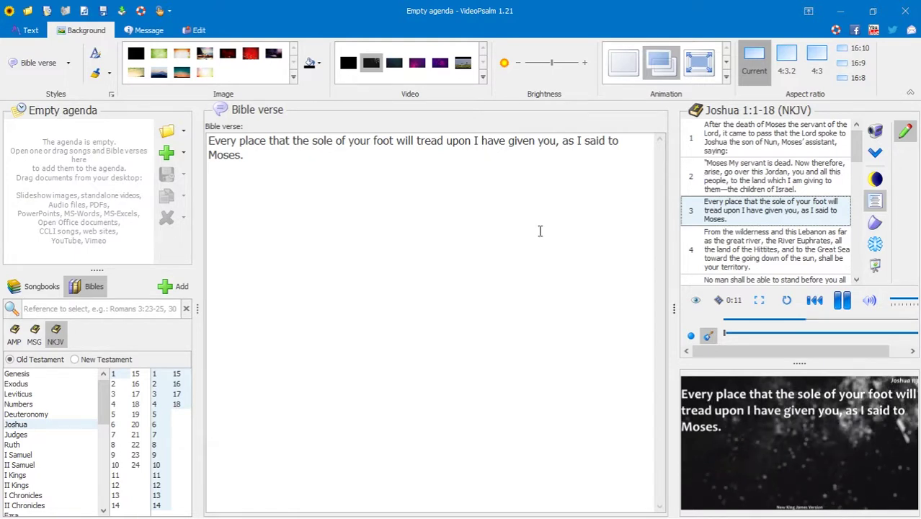
Step: Set the body text font to Franklin Gothic Medium at the Base style level
{"action": "left_click", "coordinate": [148, 32]}
{"action": "left_click", "coordinate": [90, 32]}
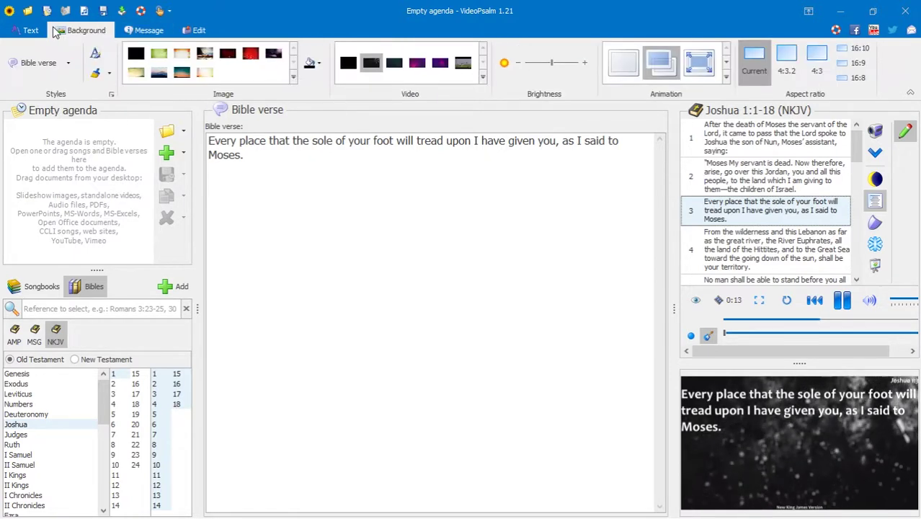
{"action": "left_click", "coordinate": [34, 32]}
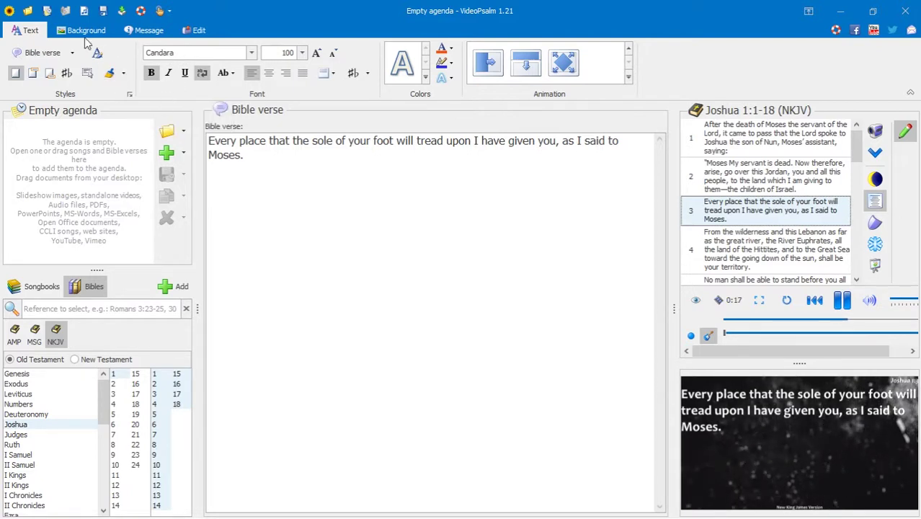
{"action": "left_click", "coordinate": [63, 51]}
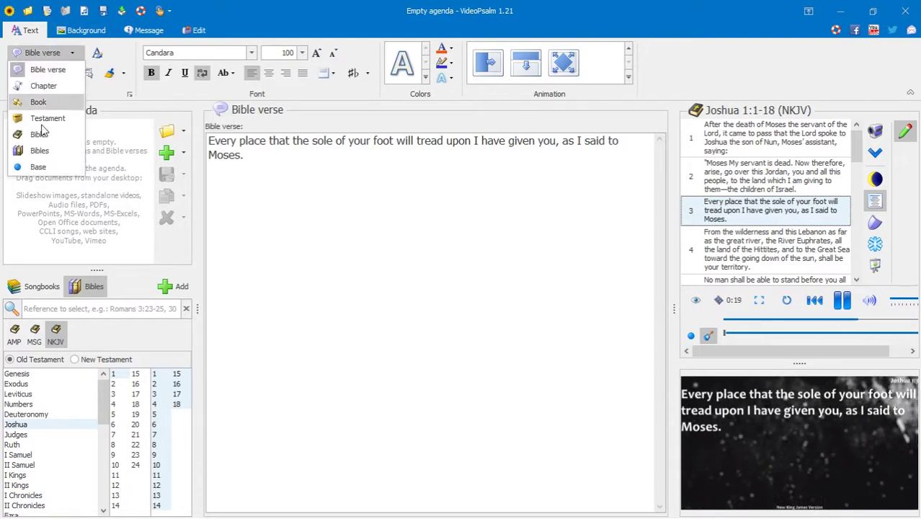
{"action": "left_click", "coordinate": [59, 162]}
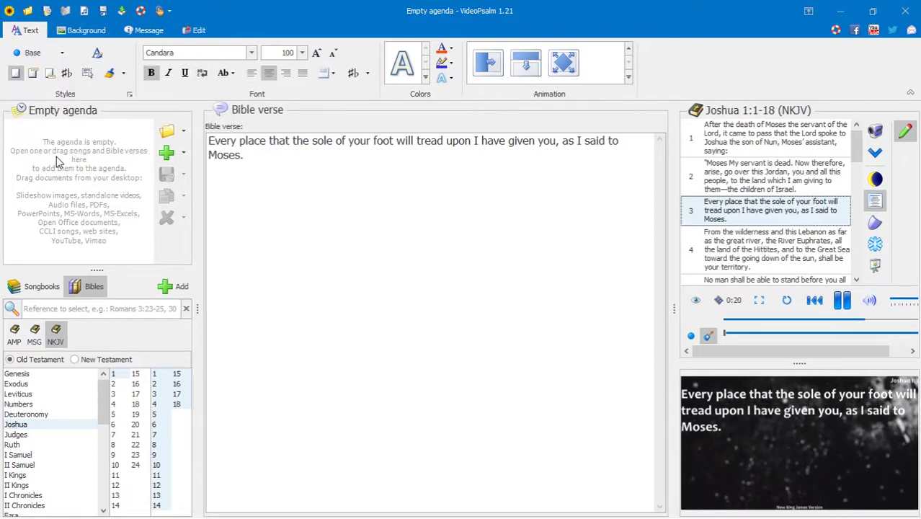
{"action": "left_click", "coordinate": [251, 55]}
{"action": "left_click_drag", "start_coordinate": [328, 133], "coordinate": [326, 162]}
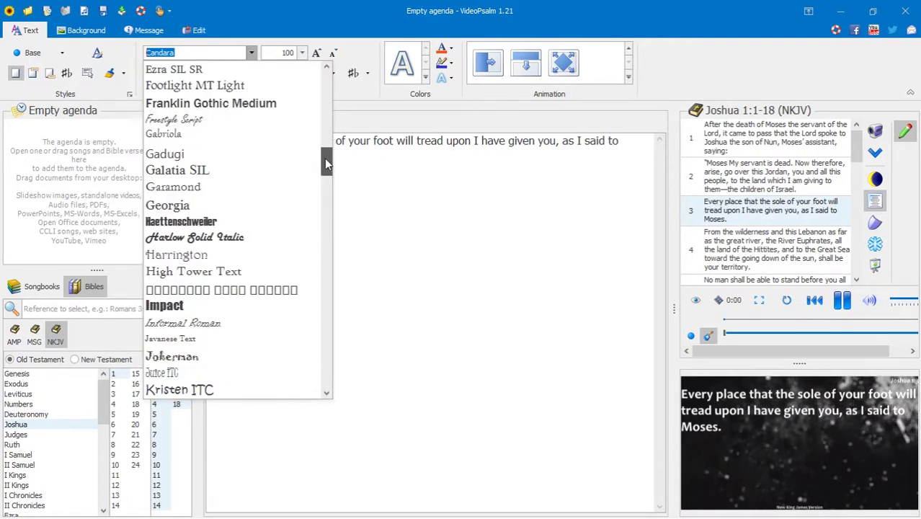
{"action": "left_click", "coordinate": [241, 108]}
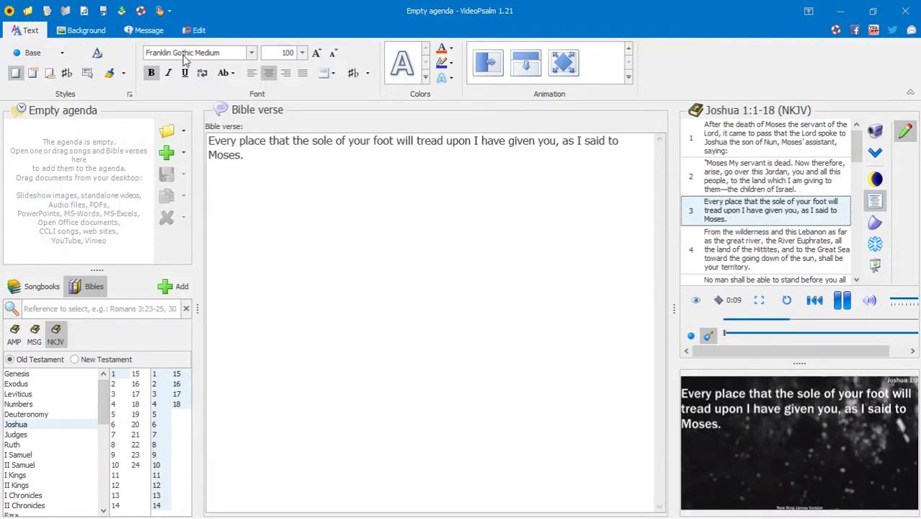
Step: Preview Joshua 1:2 and verse 4 of At the cross to check the font inherited from the Base level
{"action": "left_click", "coordinate": [63, 53]}
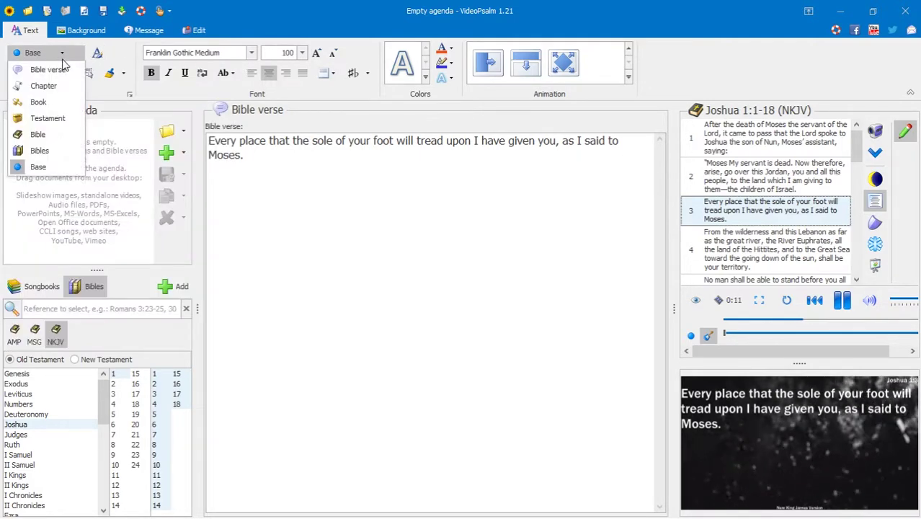
{"action": "left_click", "coordinate": [51, 149]}
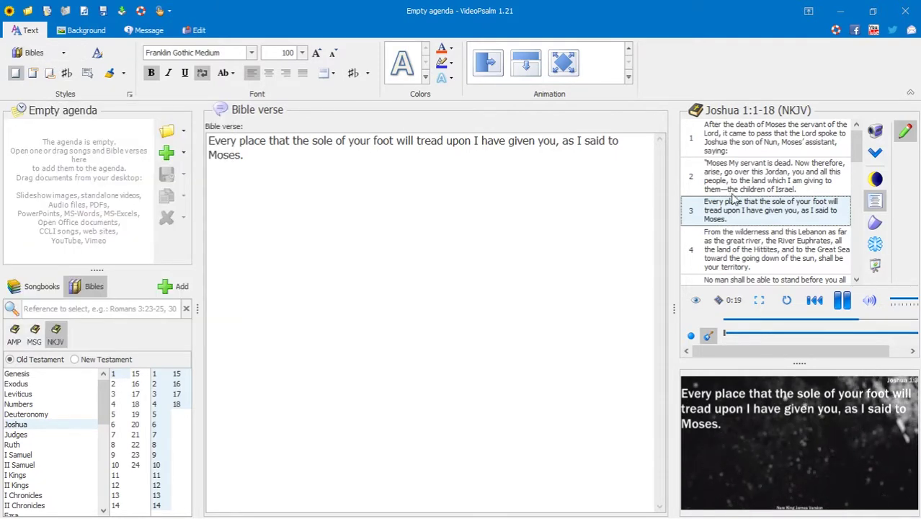
{"action": "left_click", "coordinate": [769, 185]}
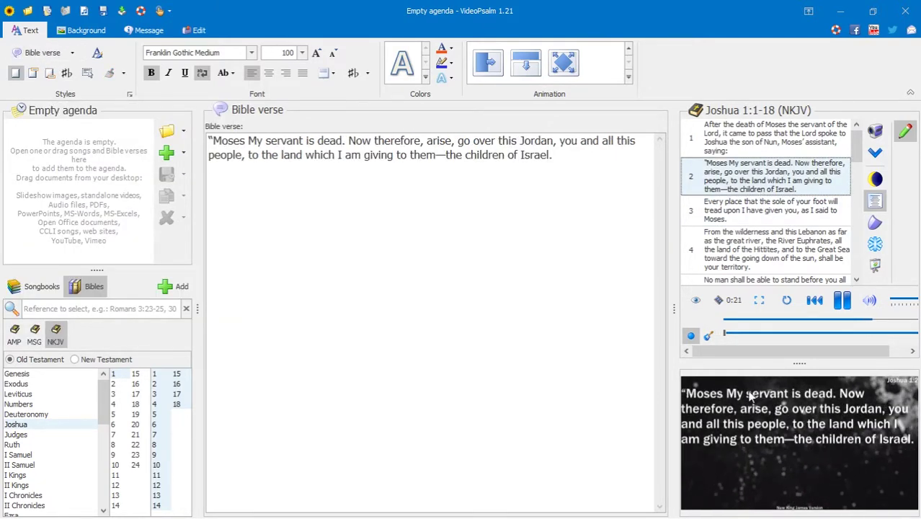
{"action": "left_click", "coordinate": [38, 286]}
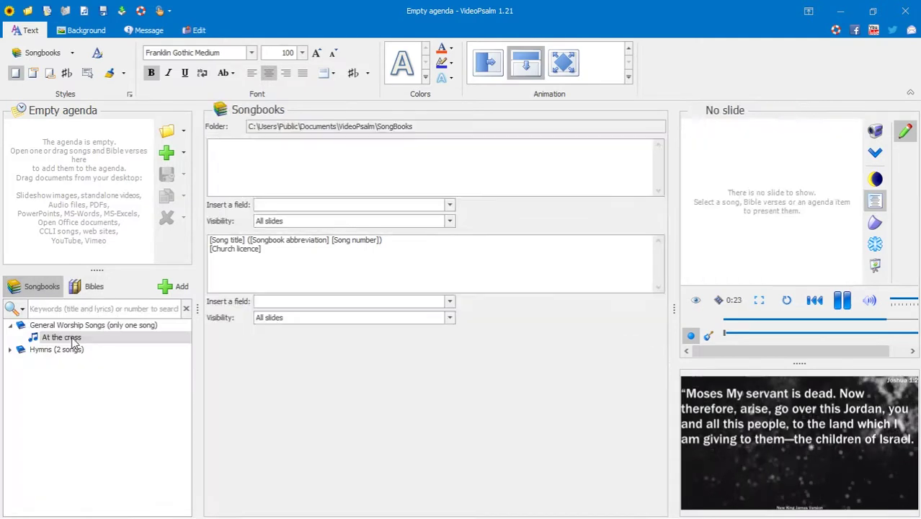
{"action": "left_click", "coordinate": [72, 339]}
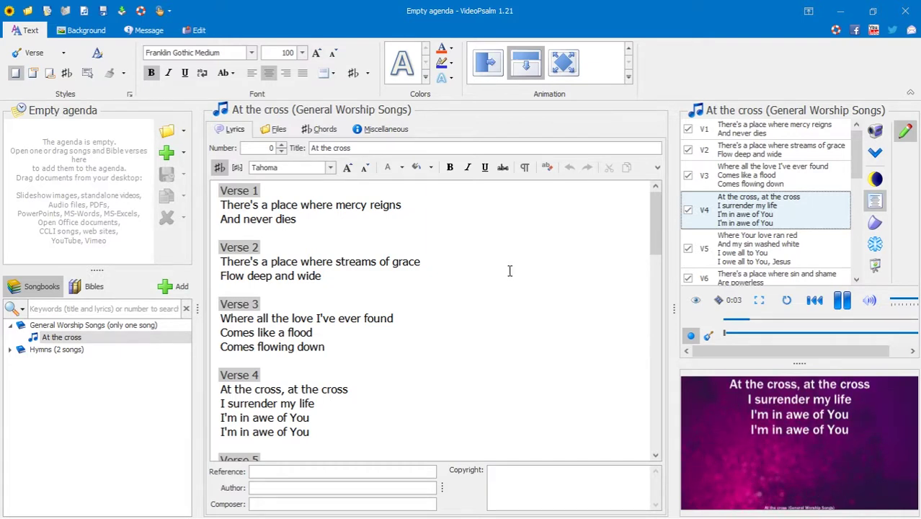
{"action": "left_click", "coordinate": [62, 55]}
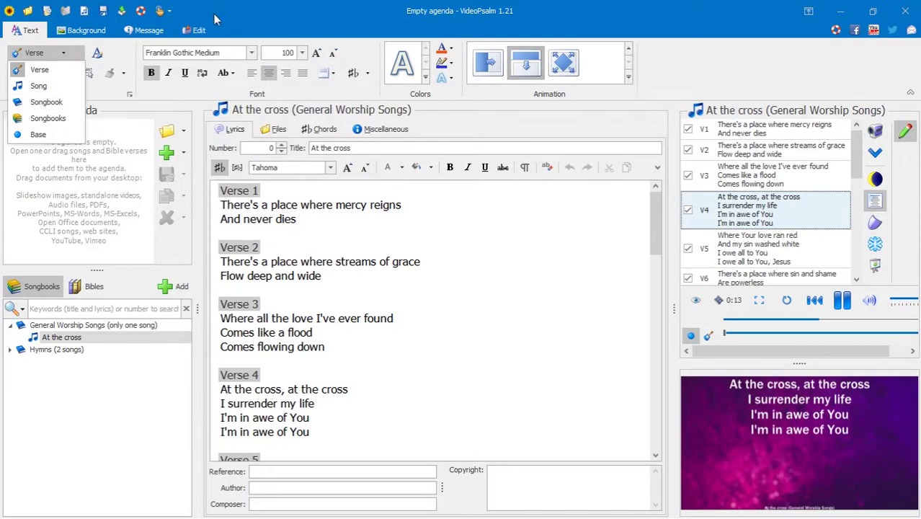
{"action": "left_click", "coordinate": [238, 35]}
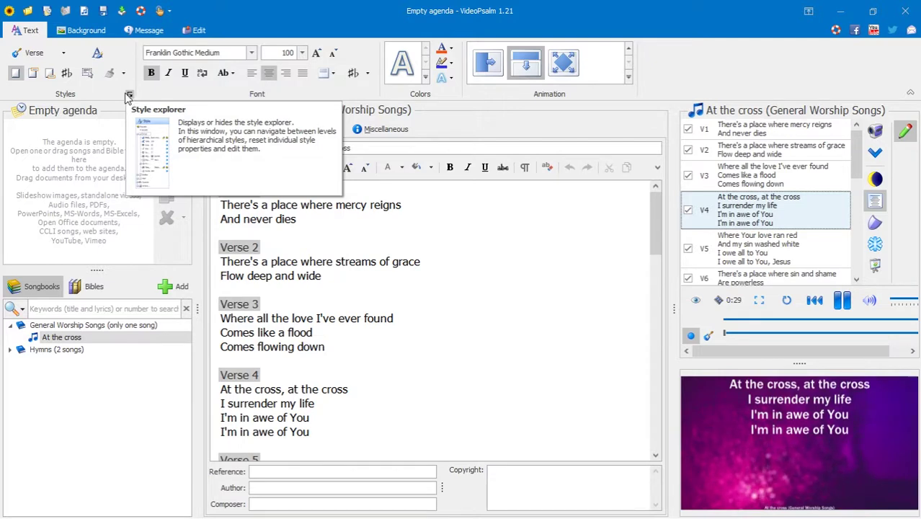
Step: Open the style explorer and compare the Body properties at the Verse, Base and Songbooks levels
{"action": "left_click", "coordinate": [98, 56]}
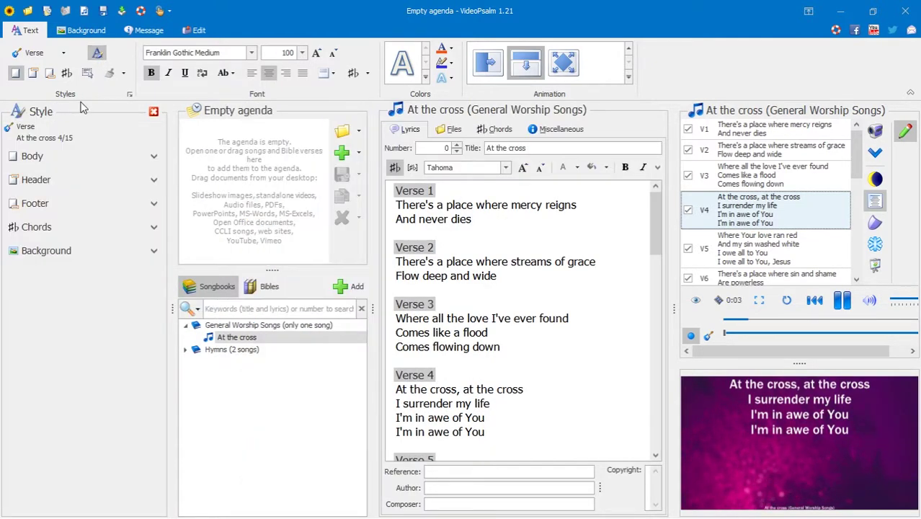
{"action": "left_click", "coordinate": [149, 157]}
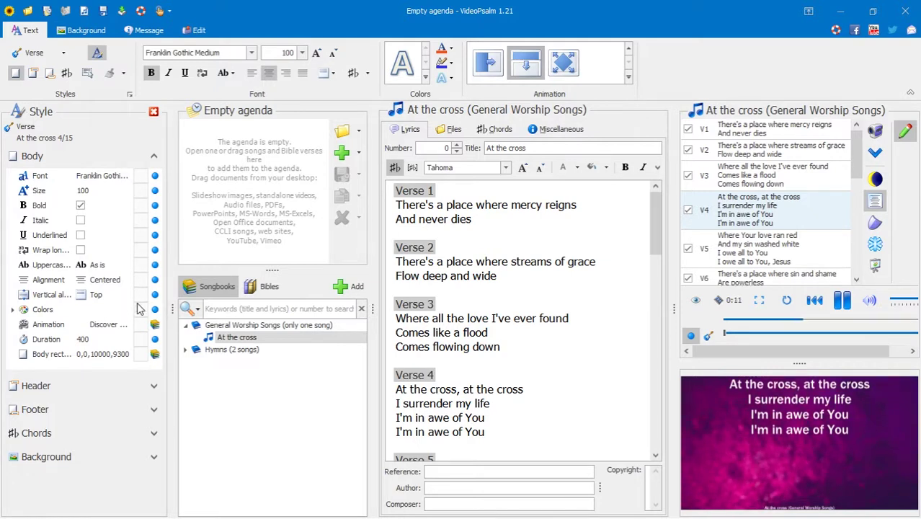
{"action": "left_click", "coordinate": [43, 52]}
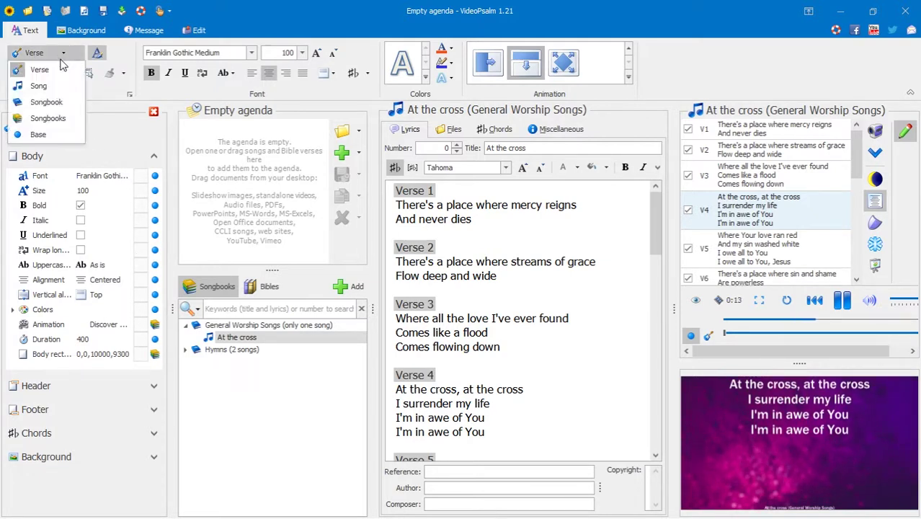
{"action": "left_click", "coordinate": [35, 132]}
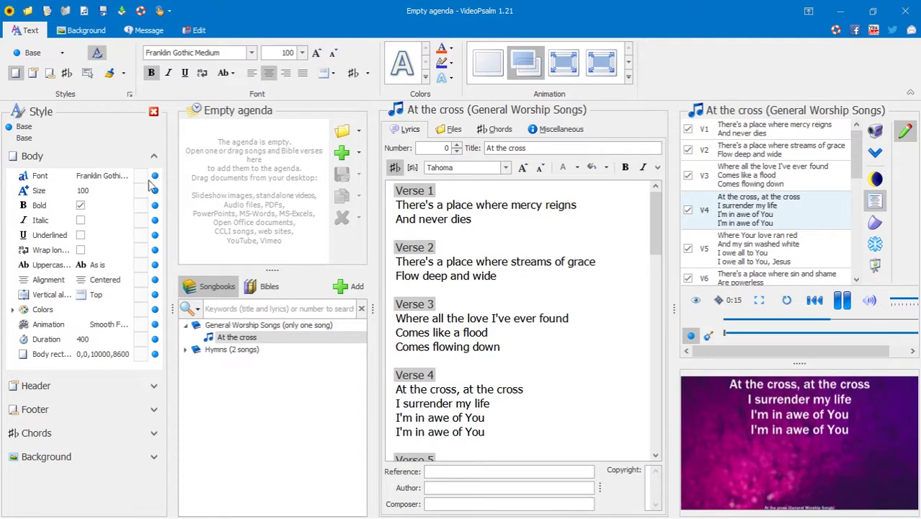
{"action": "left_click", "coordinate": [43, 54]}
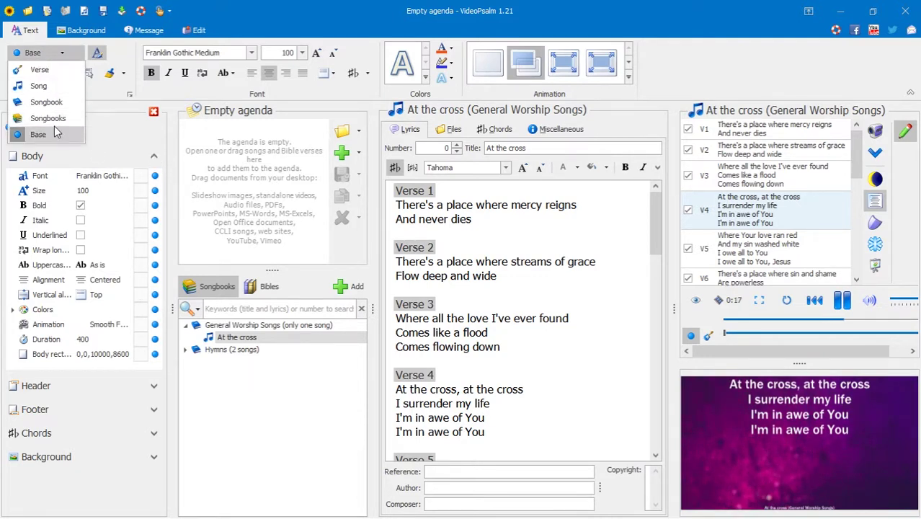
{"action": "left_click", "coordinate": [73, 132]}
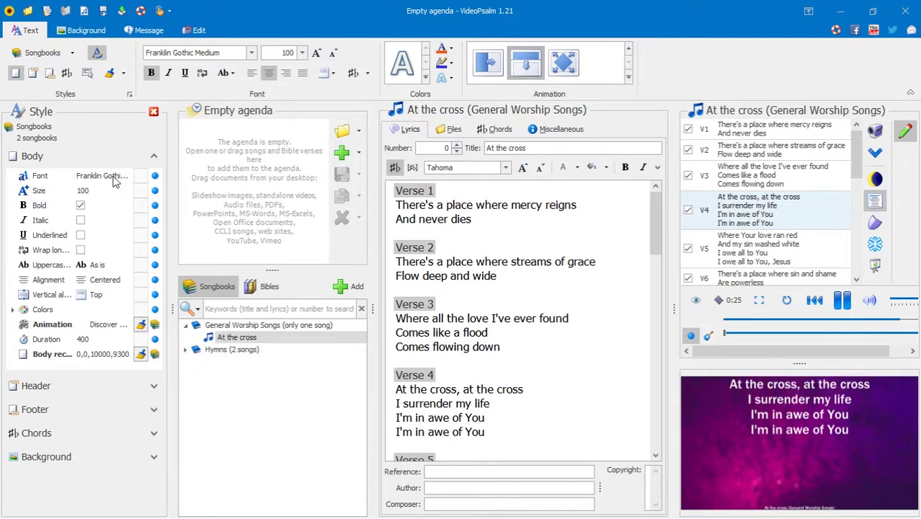
{"action": "left_click", "coordinate": [43, 52]}
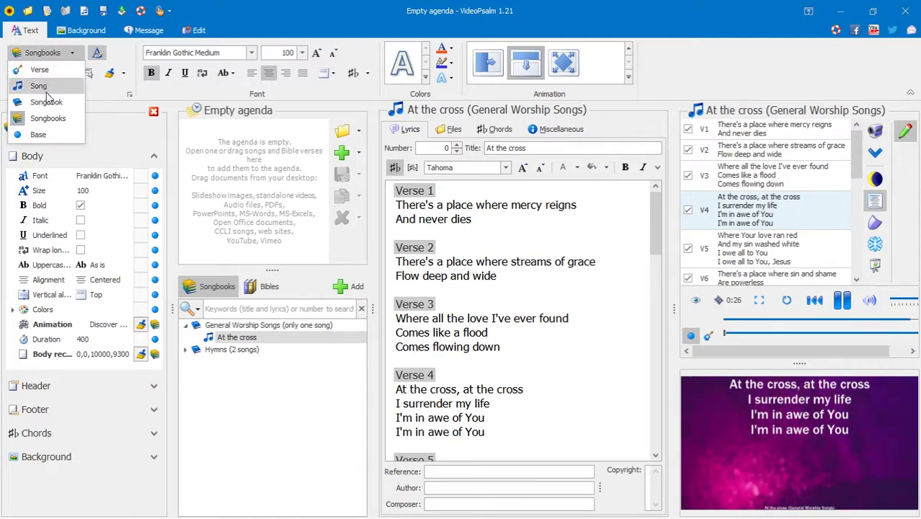
{"action": "left_click", "coordinate": [40, 134]}
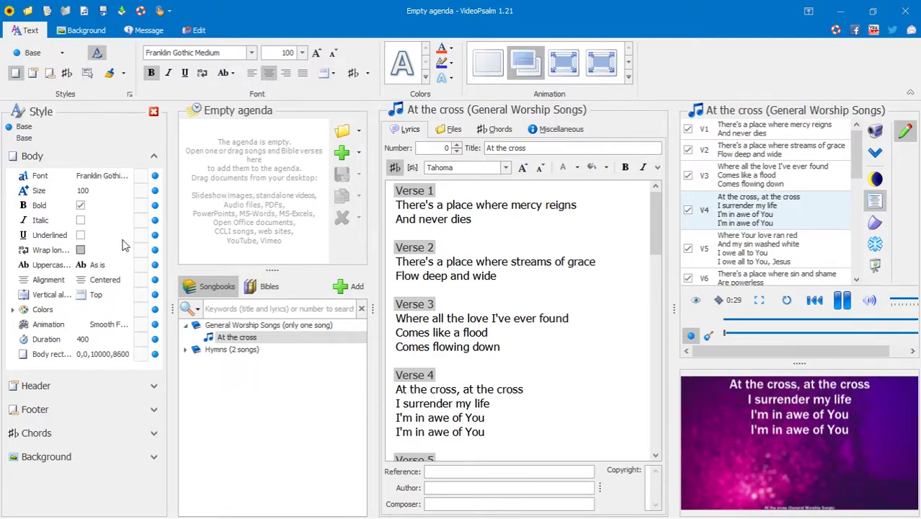
Step: Examine the Background properties in the style explorer at the Base and Songbooks levels
{"action": "left_click", "coordinate": [154, 156]}
{"action": "left_click", "coordinate": [153, 156]}
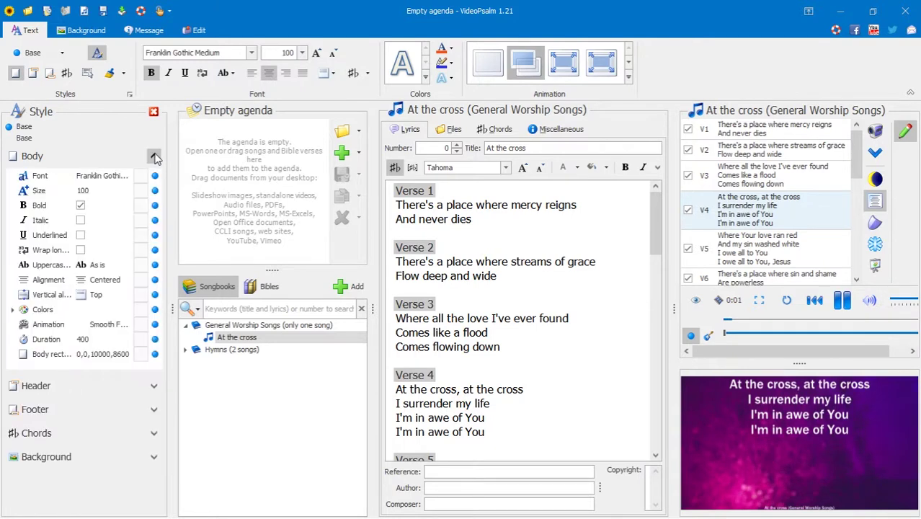
{"action": "left_click", "coordinate": [153, 156]}
{"action": "left_click", "coordinate": [153, 250]}
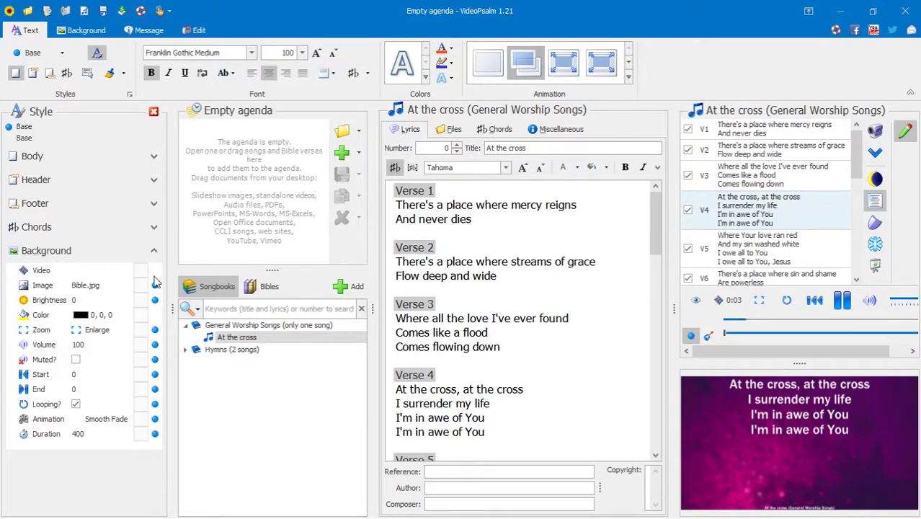
{"action": "left_click", "coordinate": [62, 53]}
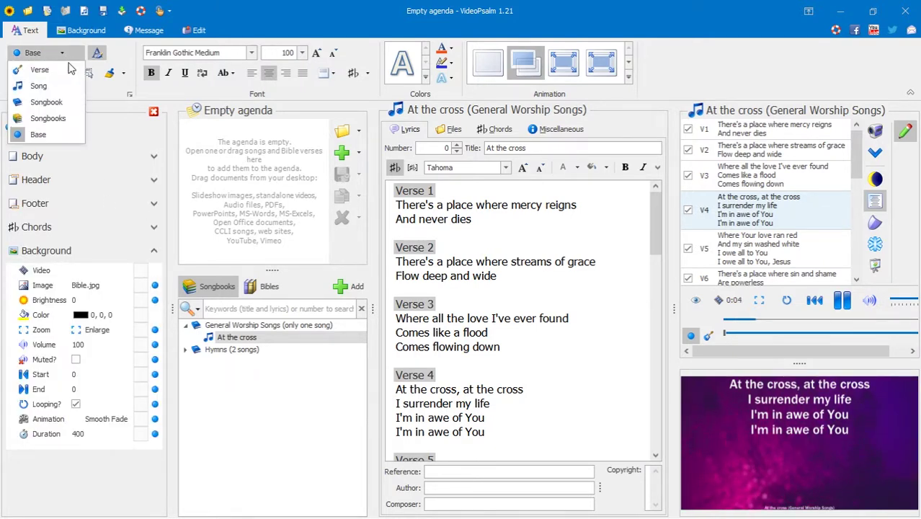
{"action": "left_click", "coordinate": [50, 118]}
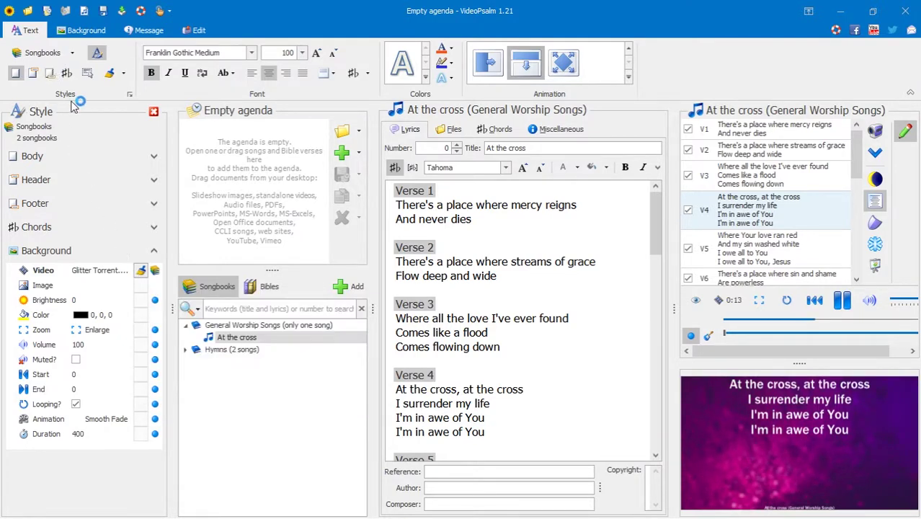
Step: Clear the Songbooks level's own background video in the style explorer to fall back on the Base background
{"action": "left_click", "coordinate": [144, 275]}
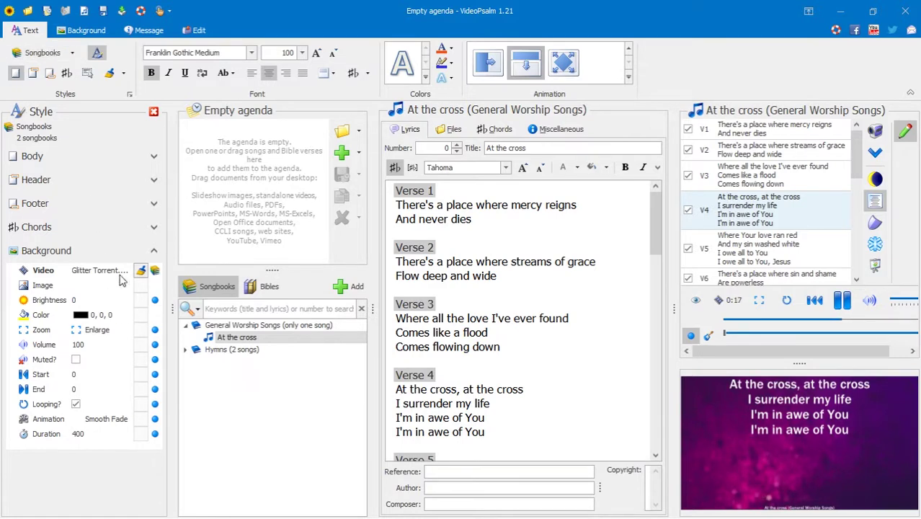
{"action": "left_click", "coordinate": [142, 271]}
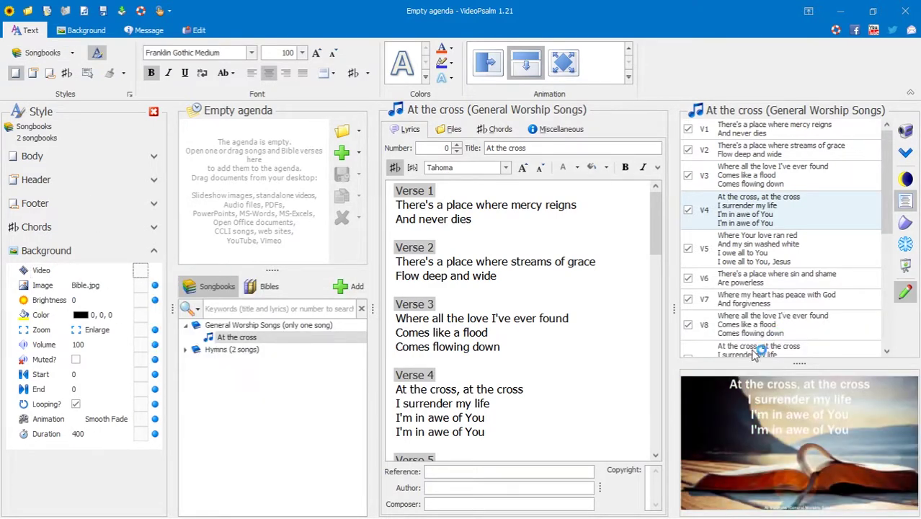
{"action": "left_click", "coordinate": [58, 272]}
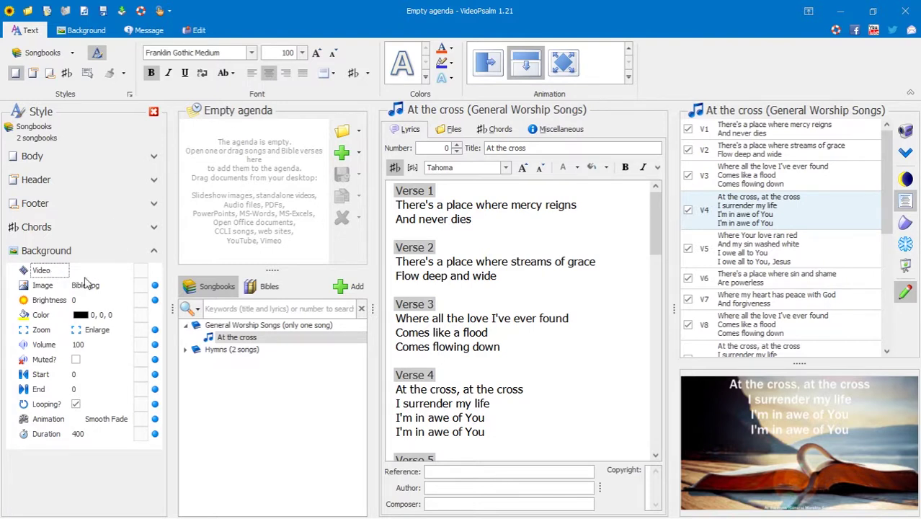
Step: Set the Purple Twister video as the background at the Songbooks style level
{"action": "left_click", "coordinate": [69, 54]}
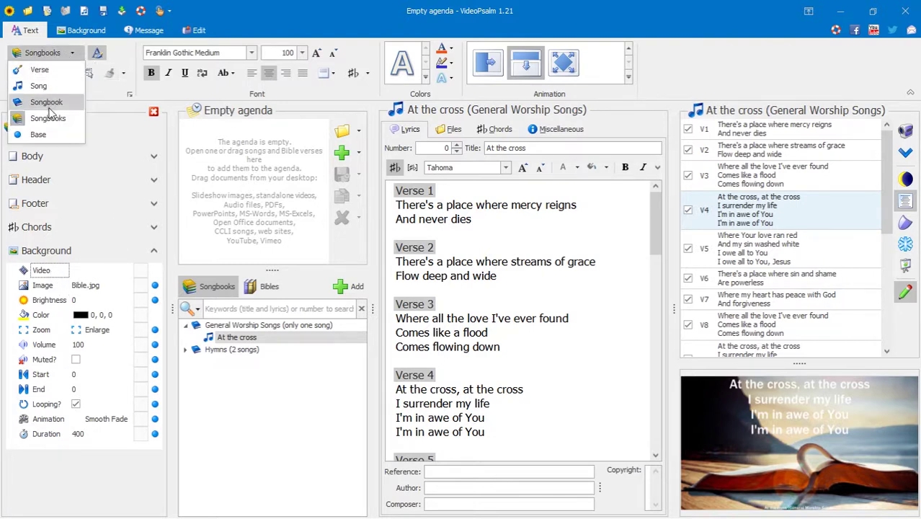
{"action": "left_click", "coordinate": [92, 103]}
{"action": "left_click", "coordinate": [87, 31]}
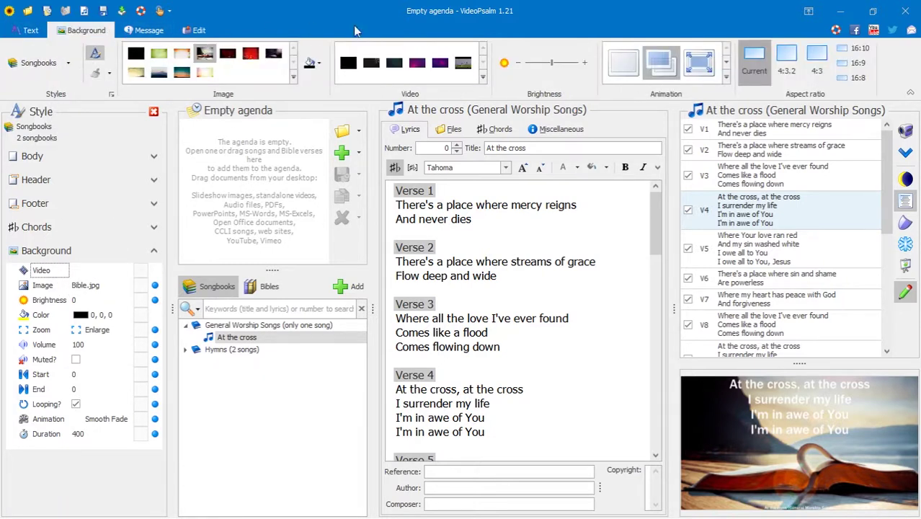
{"action": "left_click", "coordinate": [439, 65]}
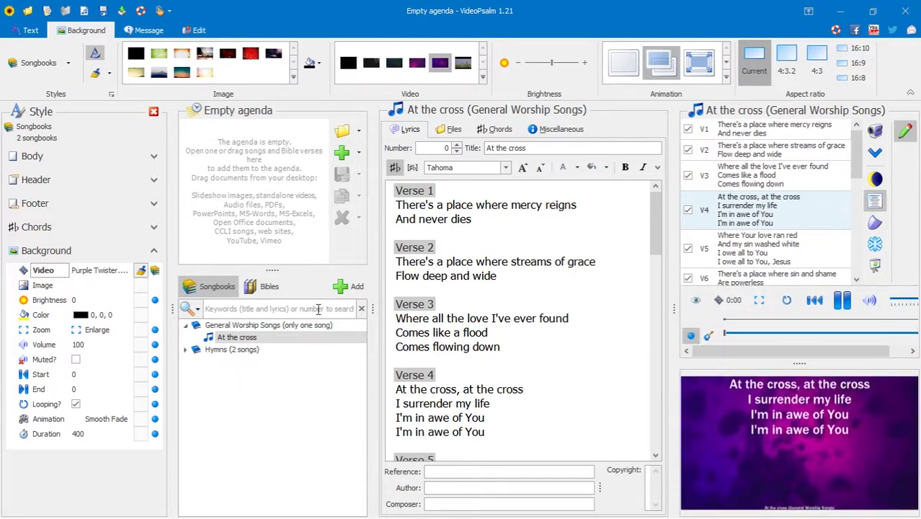